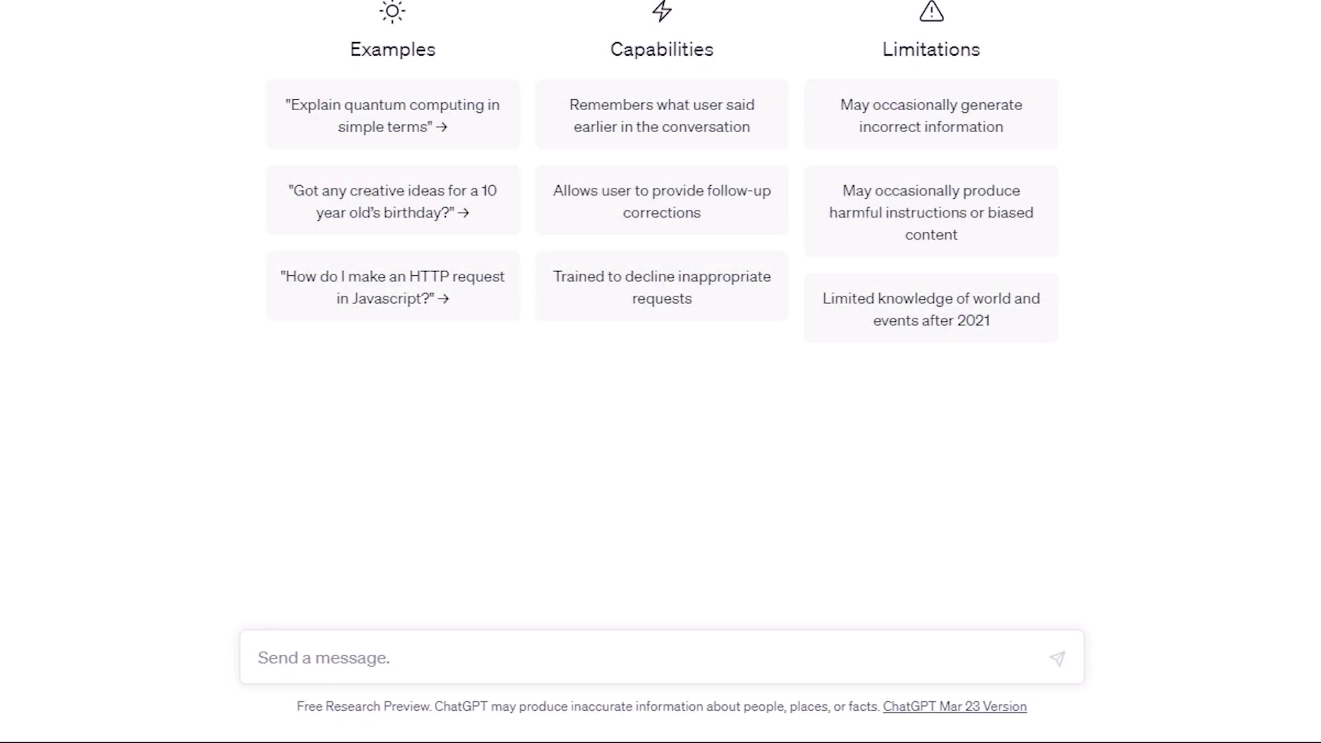
Step: Ask ChatGPT "Can you create an After Effects script that will create a checkerboard pattern", correcting the misspelled word before sending
{"action": "left_click", "coordinate": [289, 656]}
{"action": "type", "text": "C"}
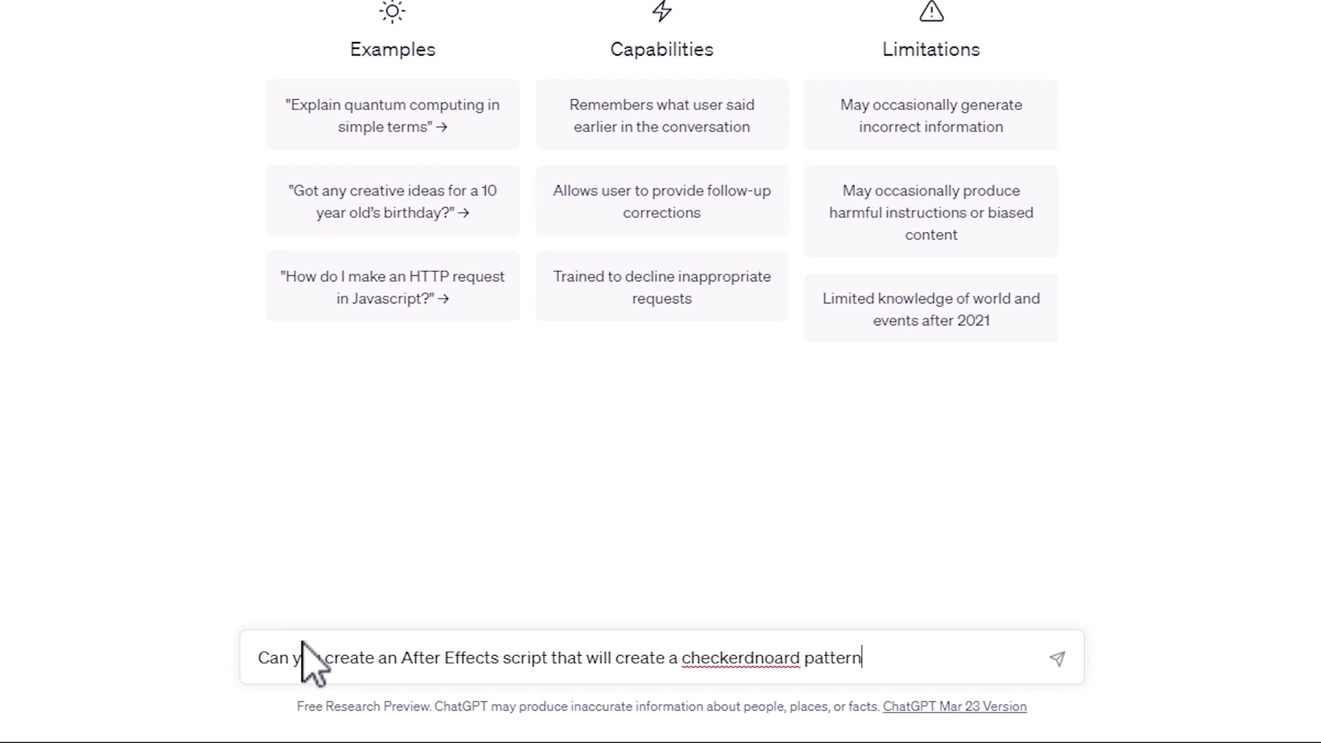
{"action": "right_click", "coordinate": [774, 659]}
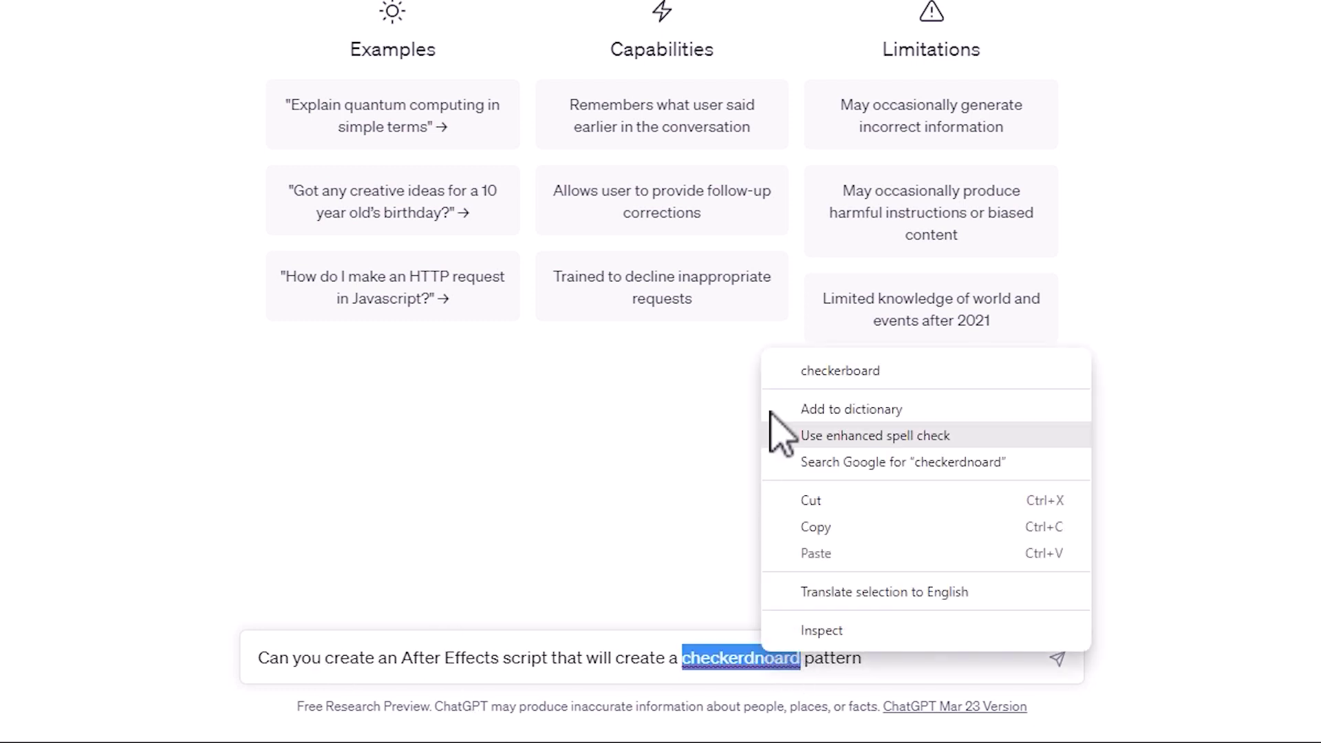
{"action": "left_click", "coordinate": [803, 371]}
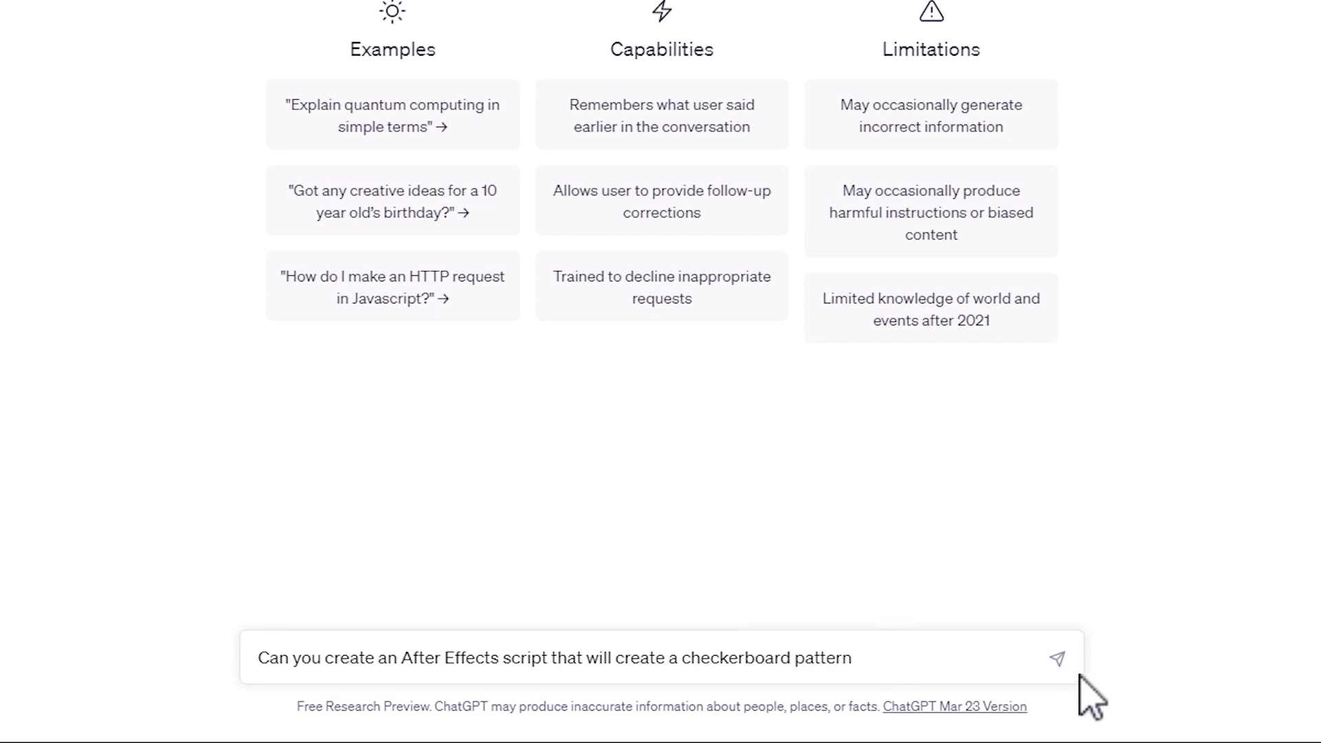
{"action": "left_click", "coordinate": [1059, 660]}
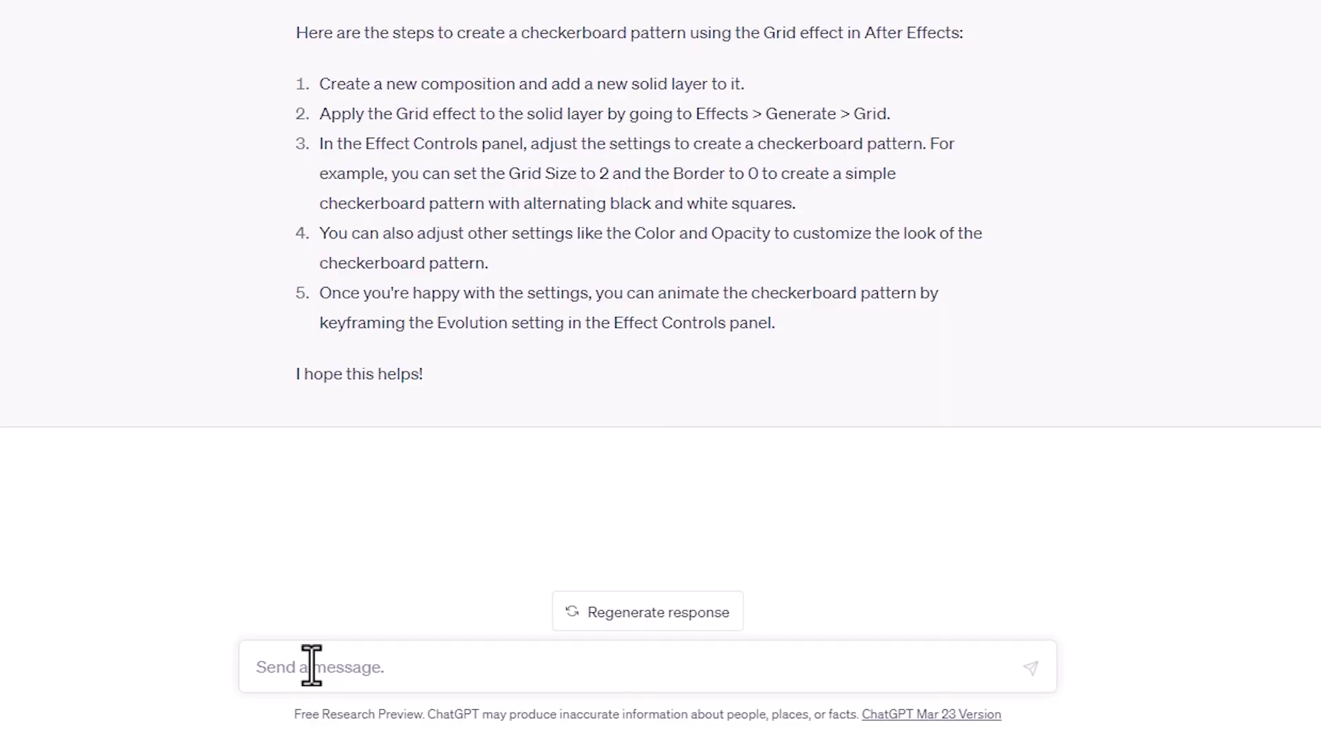
Step: Send the message "create a script that will create a checkerboard pattern in After Effects" with its misspelled words corrected
{"action": "type", "text": "cre"}
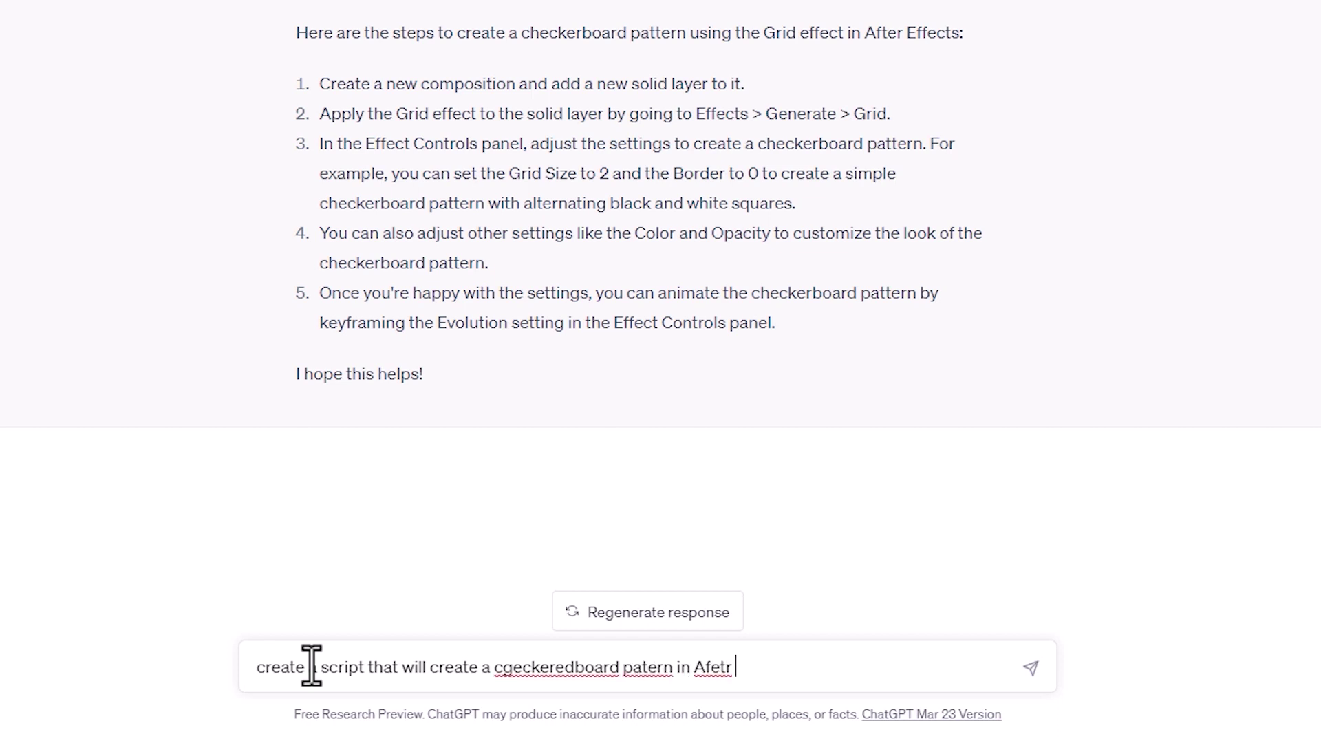
{"action": "right_click", "coordinate": [557, 665]}
{"action": "left_click", "coordinate": [654, 391]}
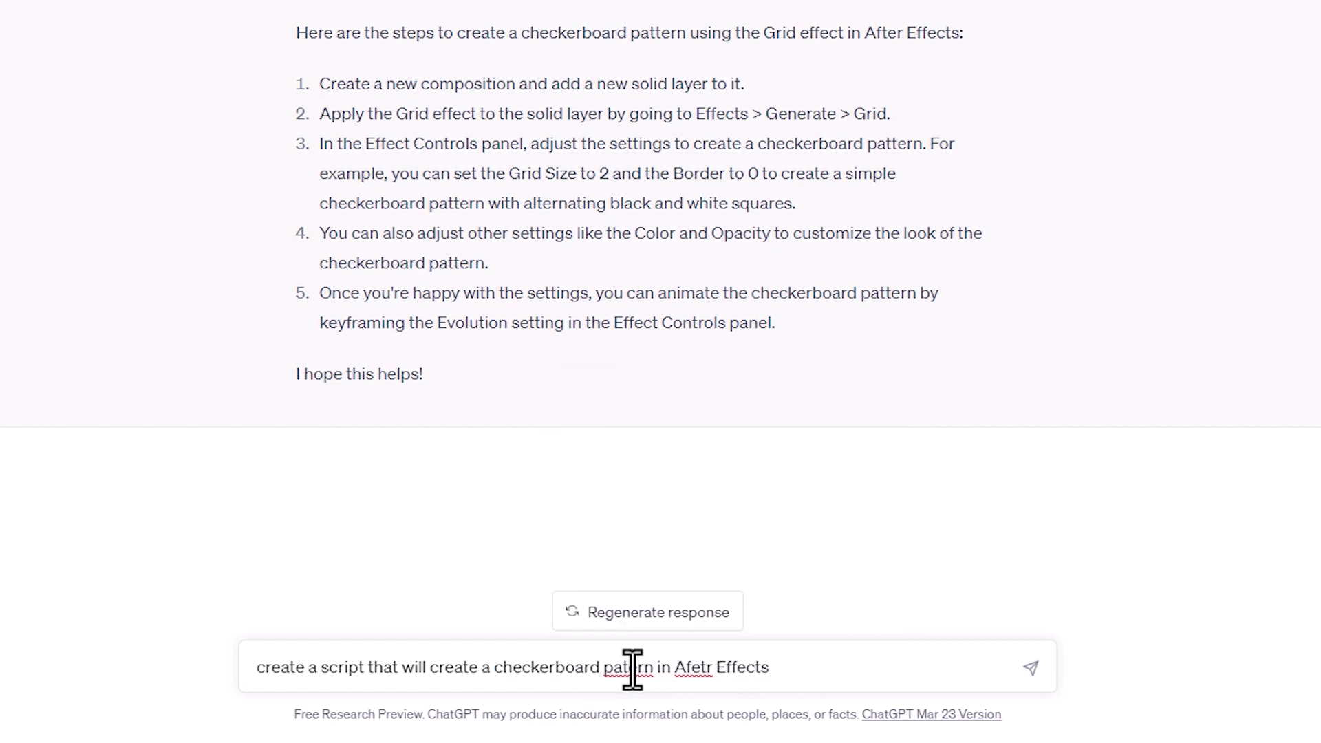
{"action": "right_click", "coordinate": [629, 667]}
{"action": "left_click", "coordinate": [684, 388]}
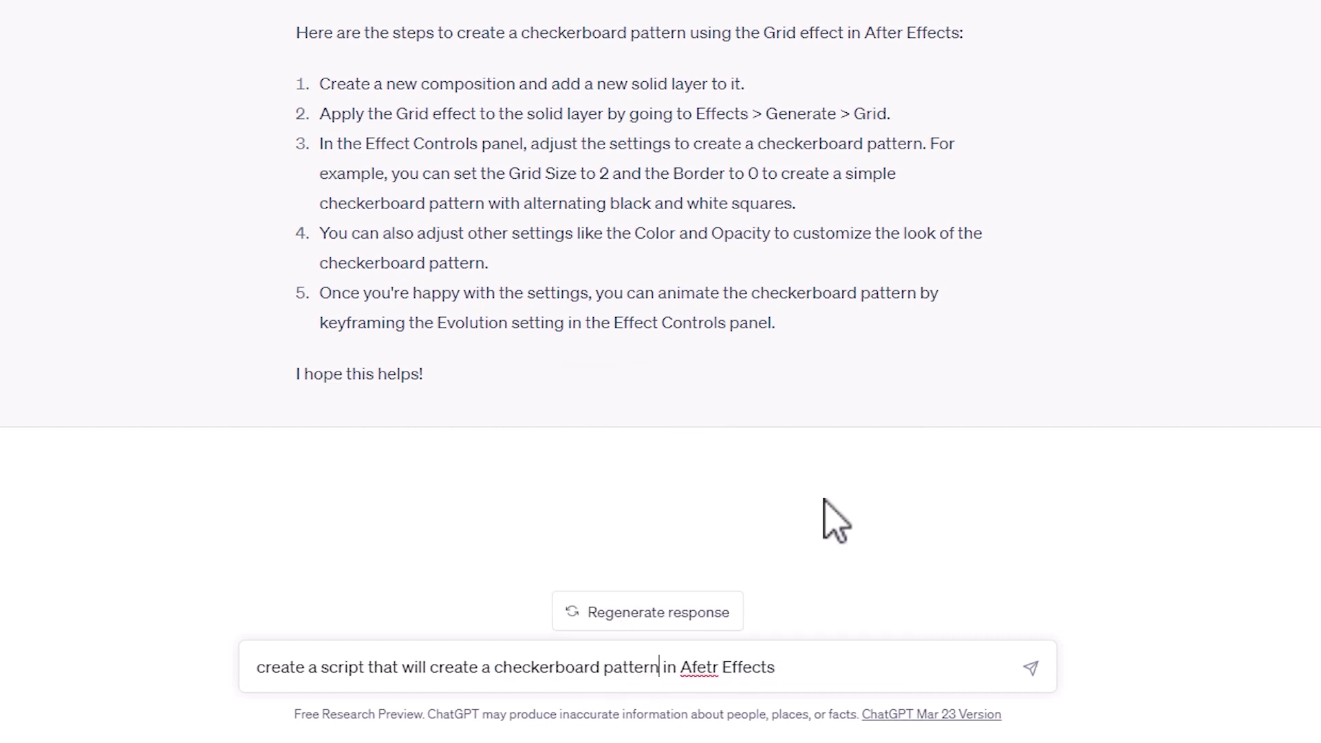
{"action": "right_click", "coordinate": [685, 671]}
{"action": "left_click", "coordinate": [733, 393]}
{"action": "left_click", "coordinate": [1029, 668]}
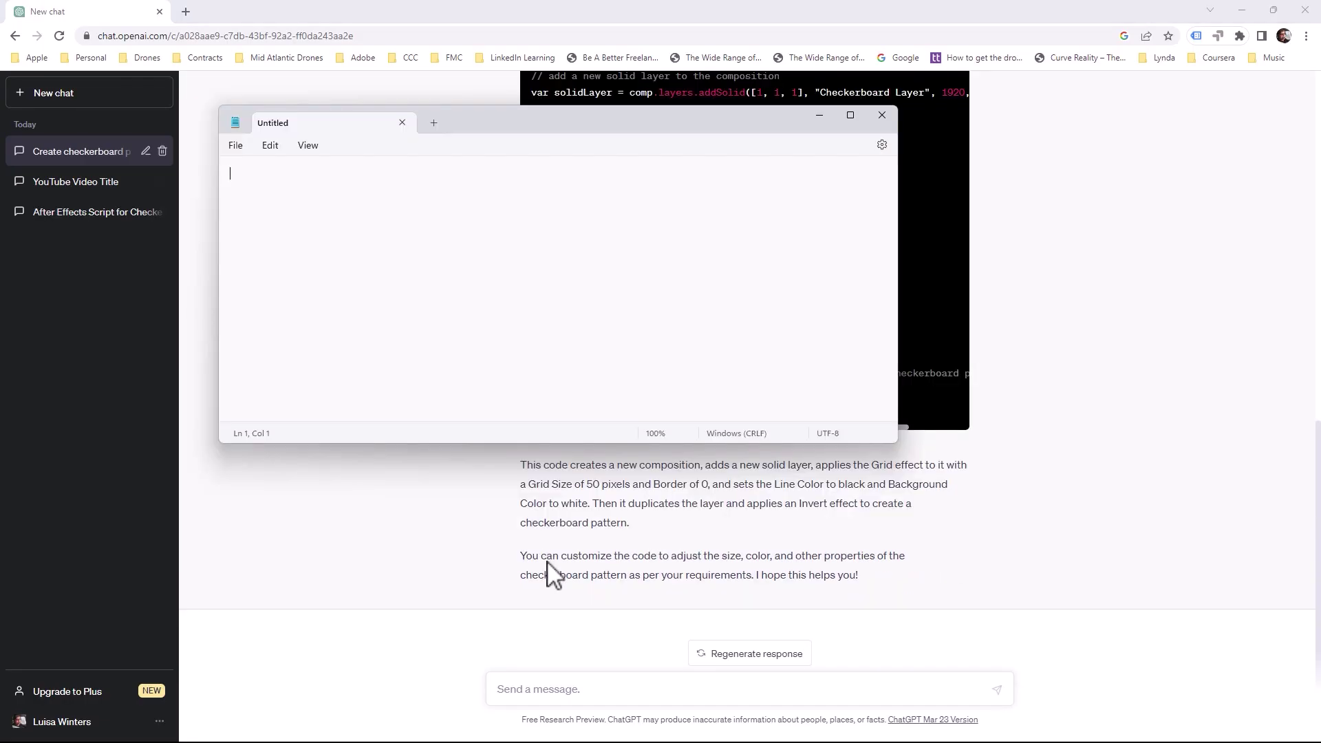
Step: Copy the generated Grid-effect script code and paste it into the empty Notepad document
{"action": "left_click", "coordinate": [1031, 167]}
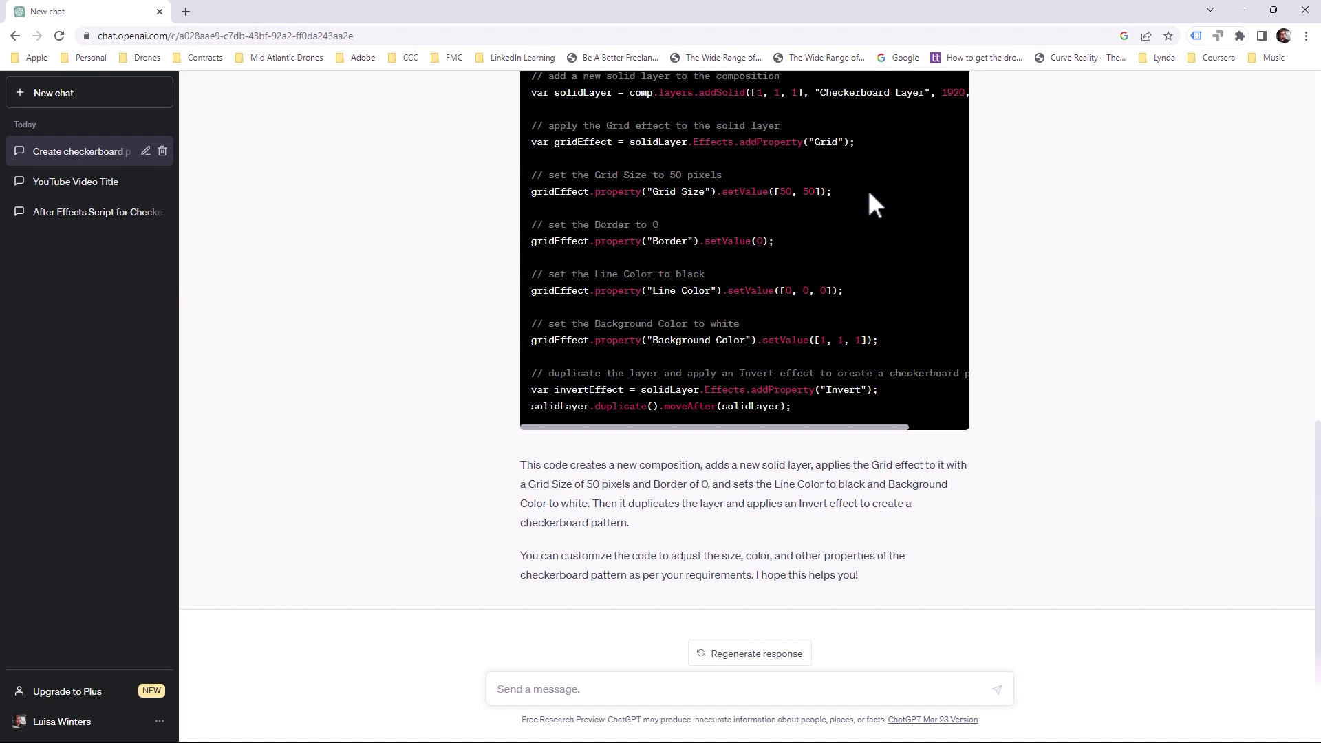
{"action": "scroll", "coordinate": [868, 200], "scroll_direction": "up", "scroll_amount": 10}
{"action": "scroll", "coordinate": [1035, 598], "scroll_direction": "down", "scroll_amount": 5}
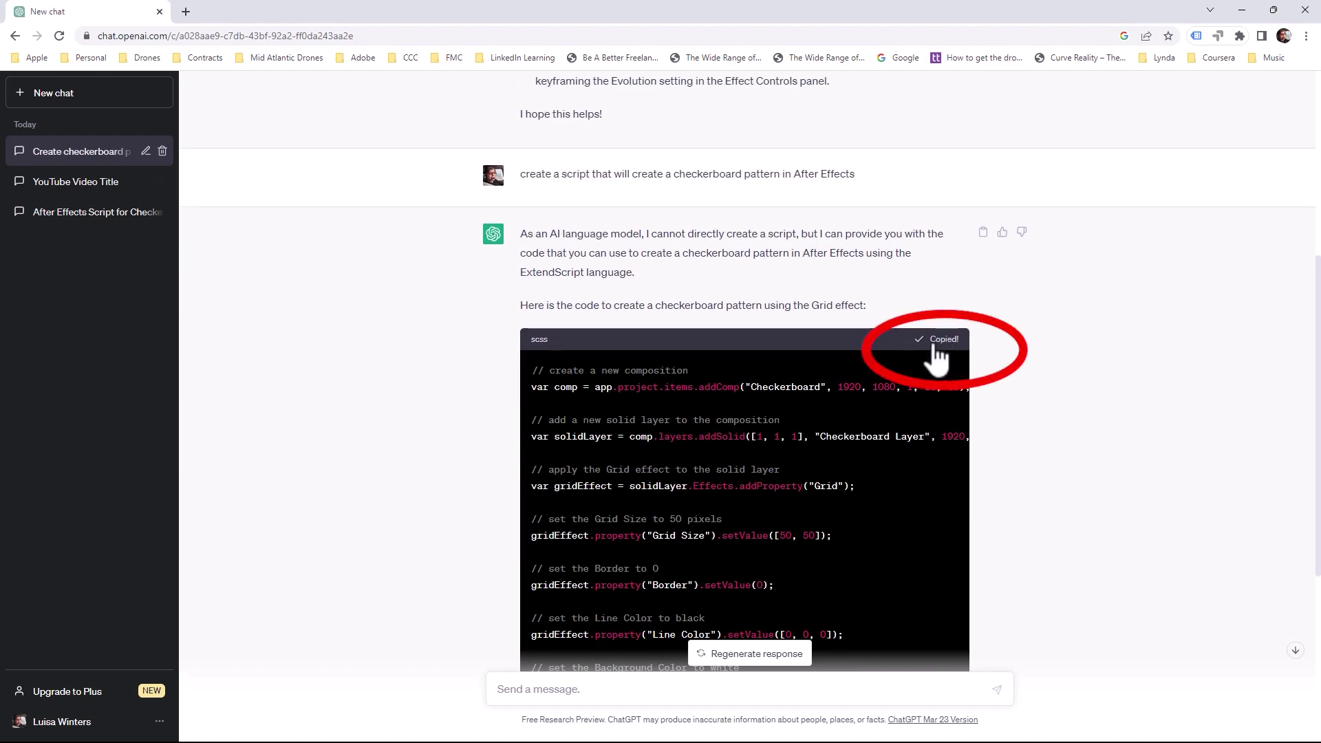
{"action": "key", "text": "alt+Tab"}
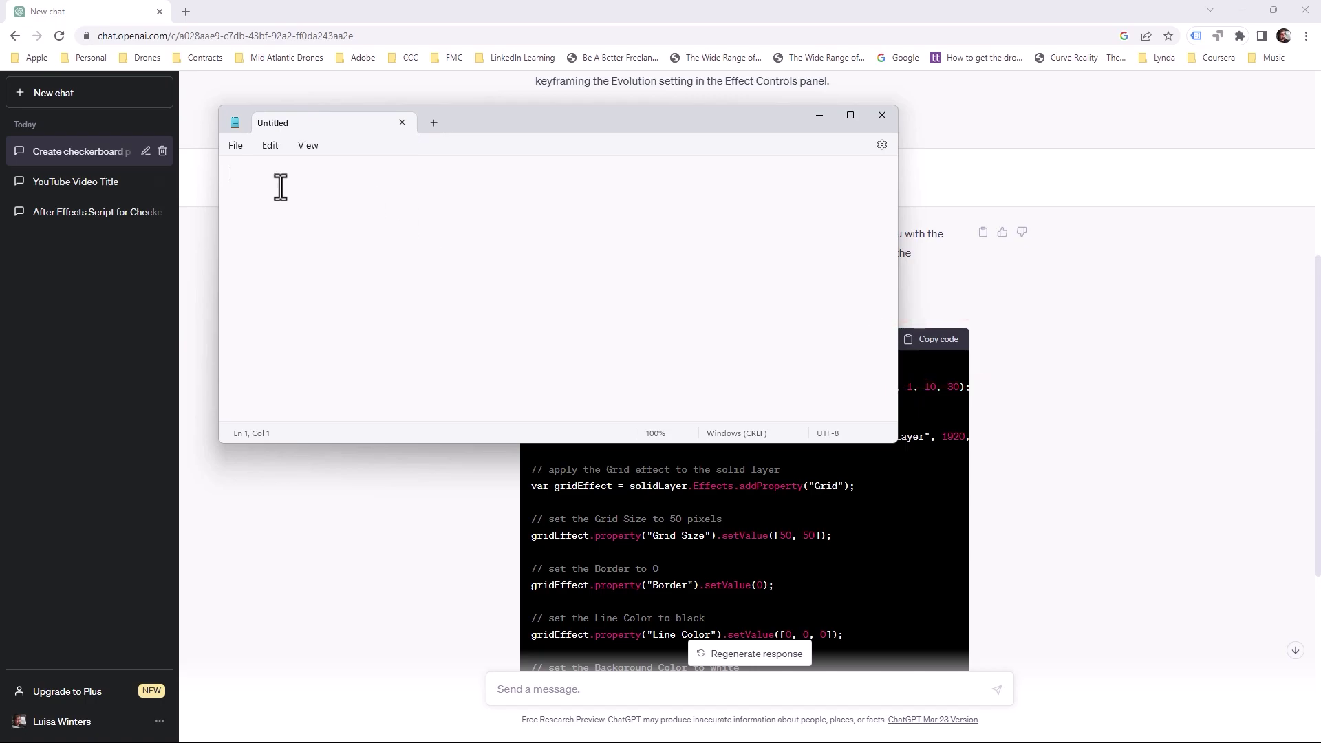
{"action": "type", "text": "// create a new composition var comp = app.project.items.addComp(\"Checkerboard\", 1920, 1080, 1, 10, 30);  // create a solid layer for the composition var solidLayer = comp.layers.addSolid([1, 1, 1], \"Checkerboard Layer\", 1920, 1080, 1);  // apply the Grid effect to the solid layer var gridEffect = solidLayer.Effects.addProperty(\"Grid\");  // set the Grid Size to 50 pixels gridEffect.property(\"Grid Size\").setValue([50, 50]);  // set the Border to 0 gridEffect.property(\"Border\").setValue(0);  // set the Line Color to black gridEffect.property(\"Line Color\").setValue([0, 0, 0]);  // set the Background Color to white gridEffect.property(\"Background Color\").setValue([1, 1, 1]);  // duplicate the layer and apply an Invert effect to create a checkerboard pattern var invertEffect = solidLayer.Effects.addProperty(\"Invert\"); solidLayer.duplicate().moveAfter(solidLayer);"}
{"action": "scroll", "coordinate": [538, 341], "scroll_direction": "up", "scroll_amount": 1}
{"action": "scroll", "coordinate": [657, 540], "scroll_direction": "up", "scroll_amount": 1}
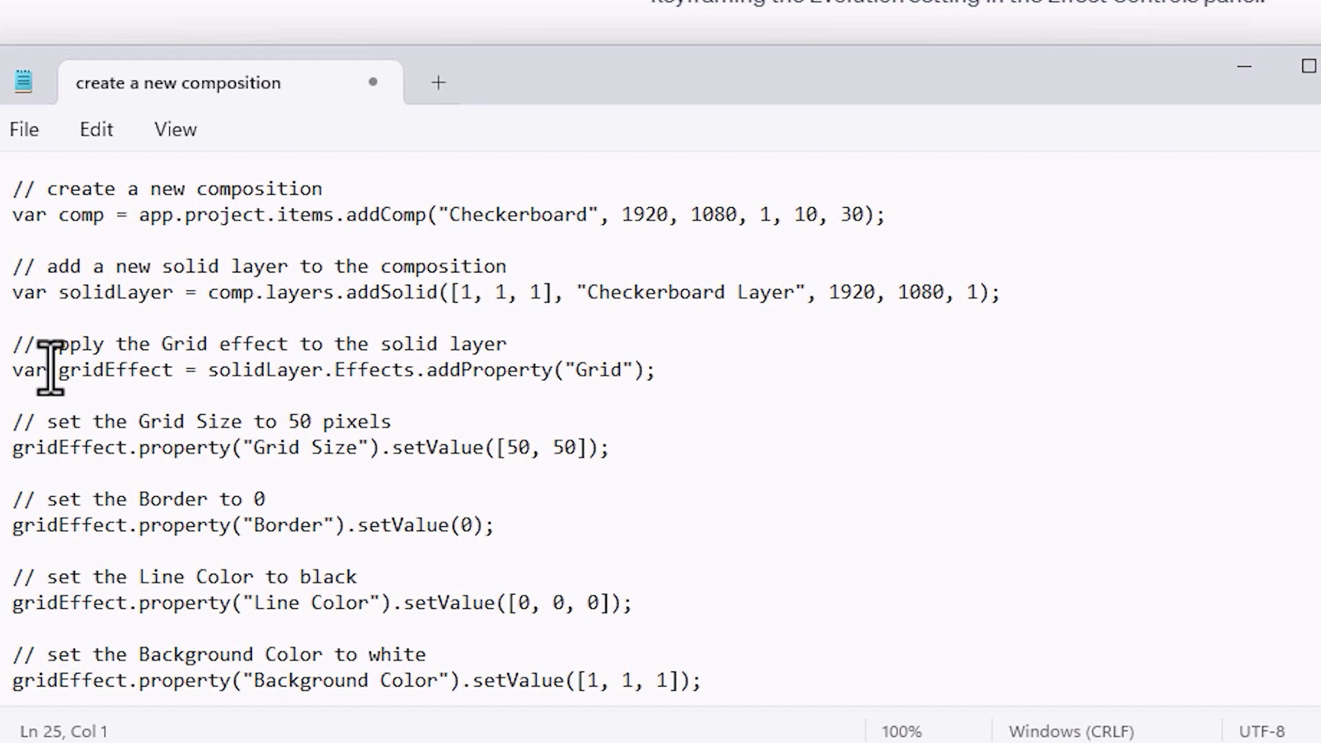
{"action": "left_click_drag", "start_coordinate": [219, 344], "coordinate": [533, 343]}
{"action": "left_click", "coordinate": [722, 378]}
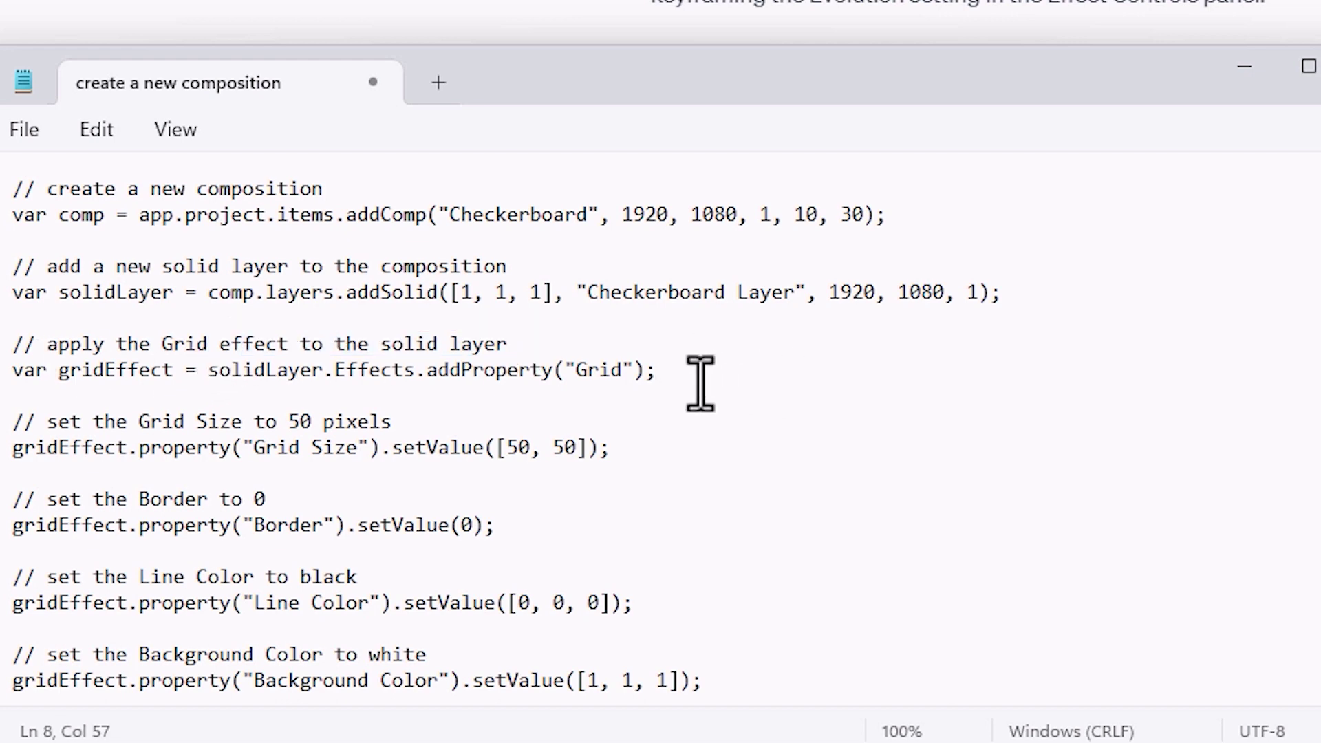
Step: Select the whole script text and save the document to the Desktop as "Create Checkerdboard pattern in AE - 1.txt"
{"action": "left_click", "coordinate": [158, 275]}
{"action": "key", "text": "ctrl+a"}
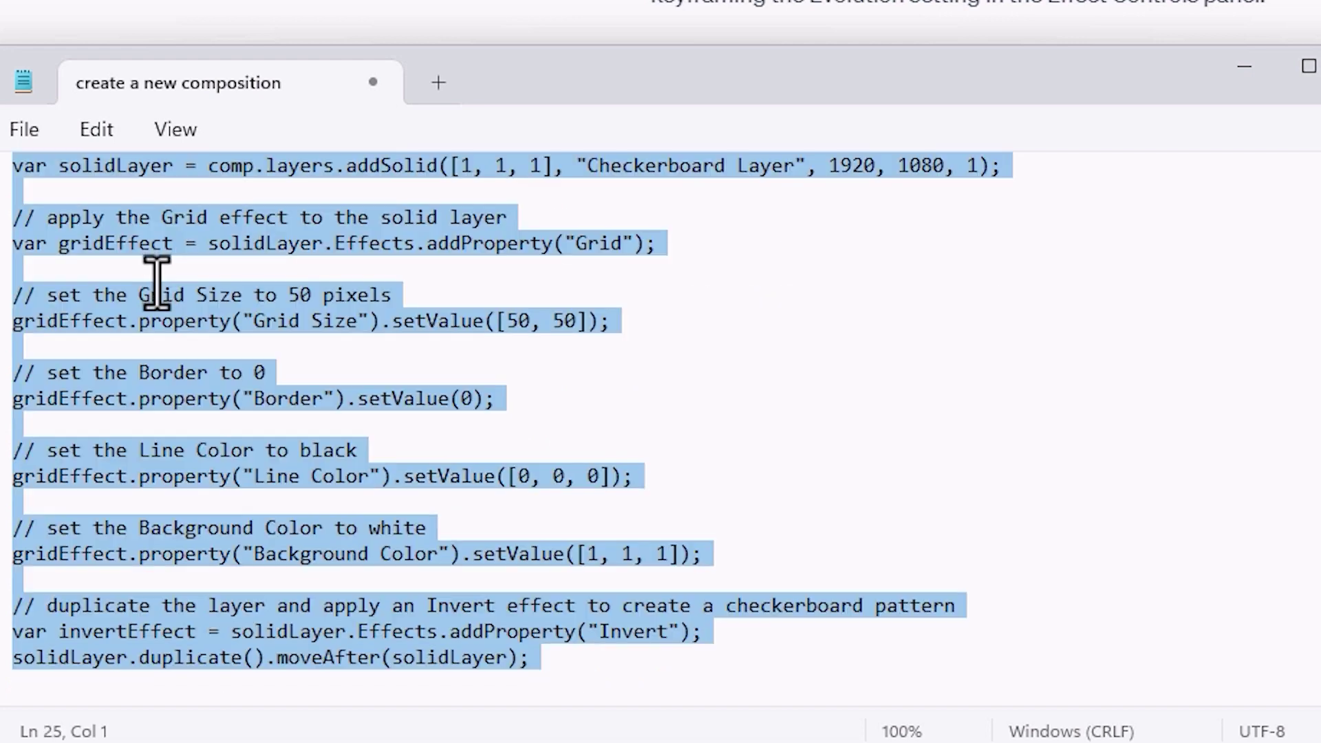
{"action": "left_click", "coordinate": [22, 132]}
{"action": "left_click", "coordinate": [84, 371]}
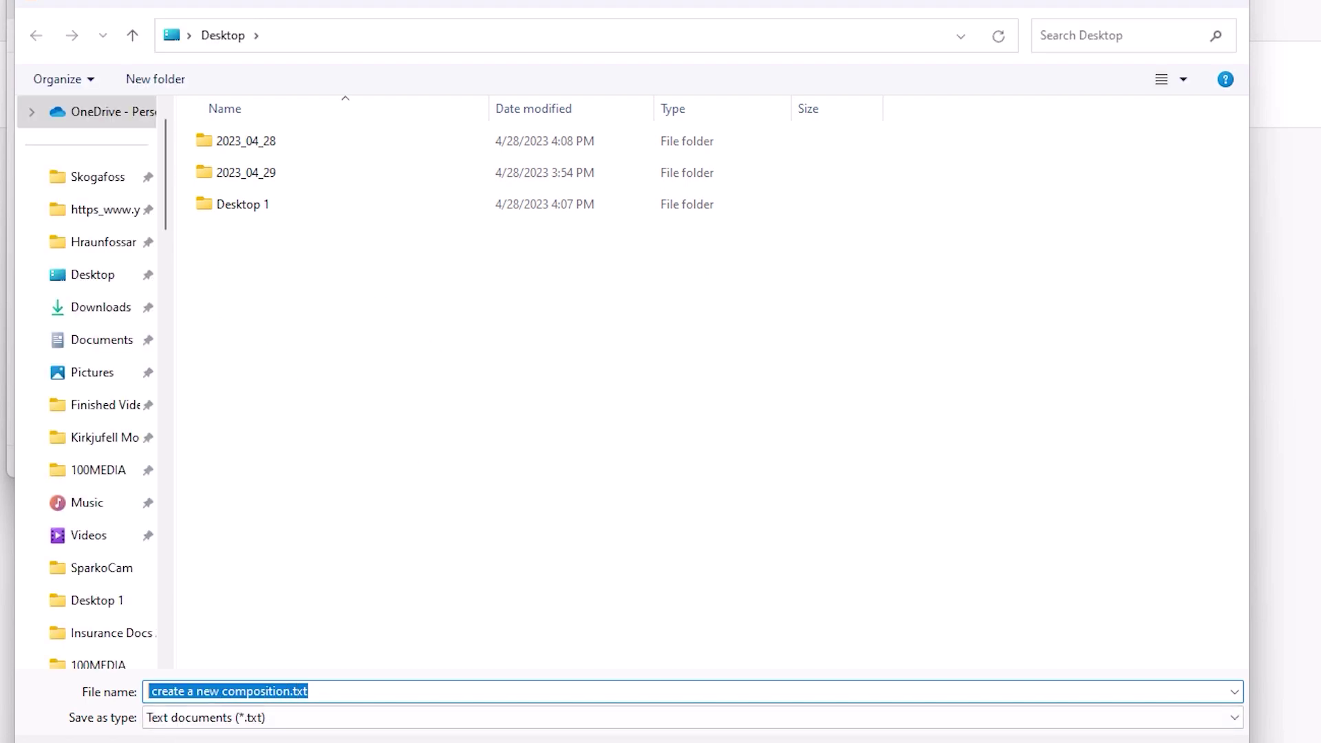
{"action": "type", "text": "Create Checkerdboard pattern in"}
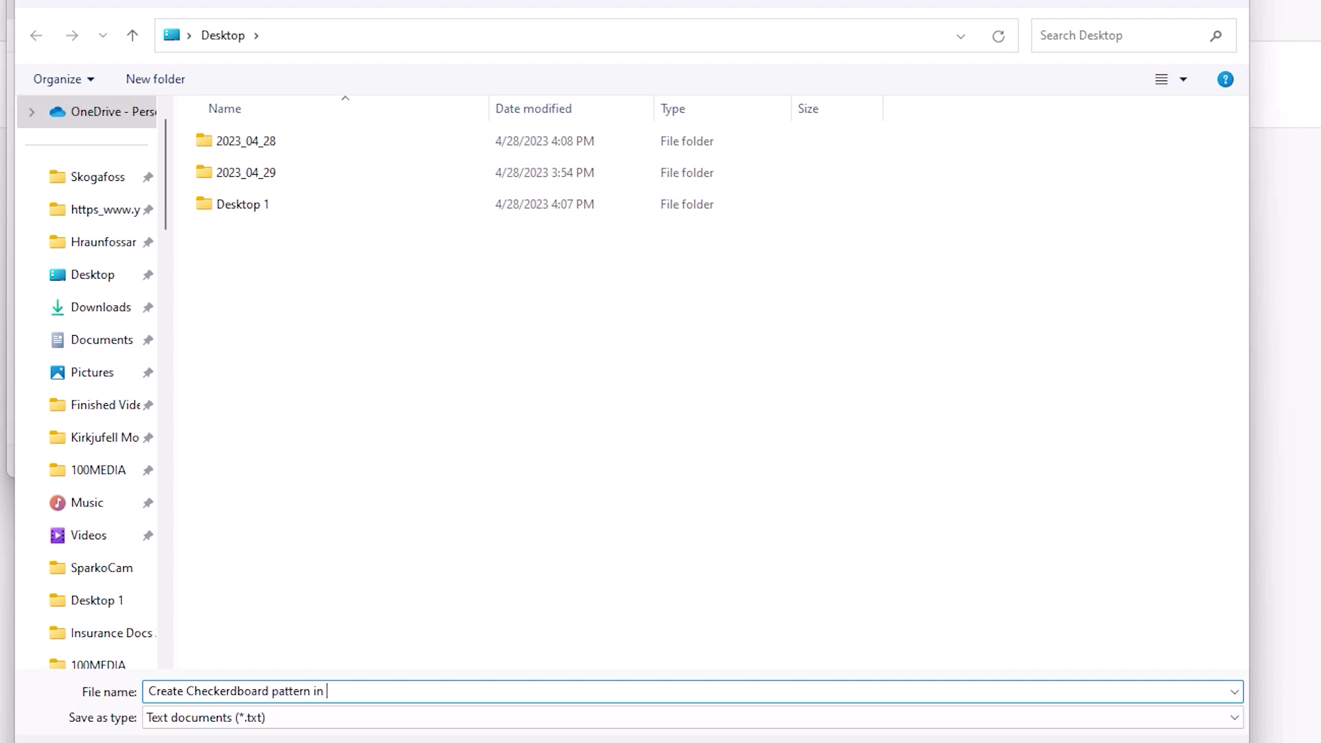
{"action": "key", "text": "Return"}
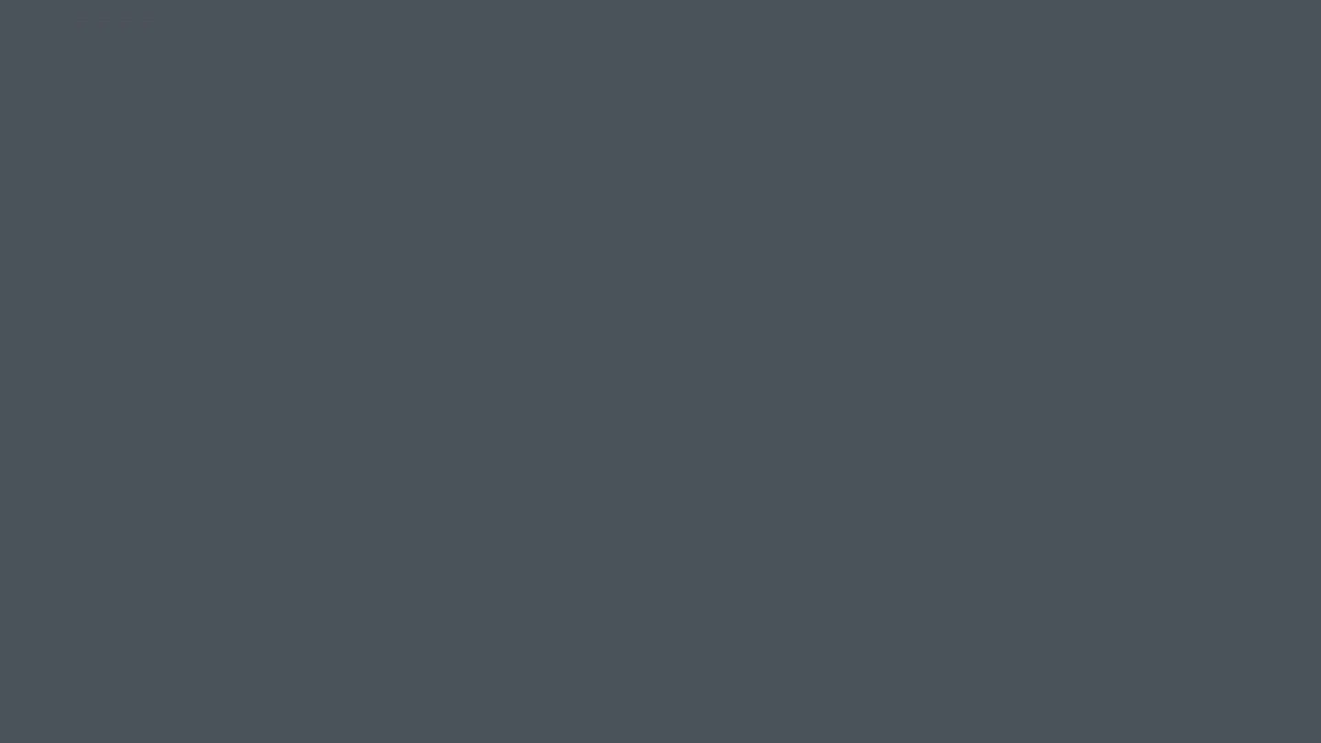
Step: Change the saved script file's extension on the desktop from txt to jsx and accept the extension change
{"action": "left_click", "coordinate": [76, 267]}
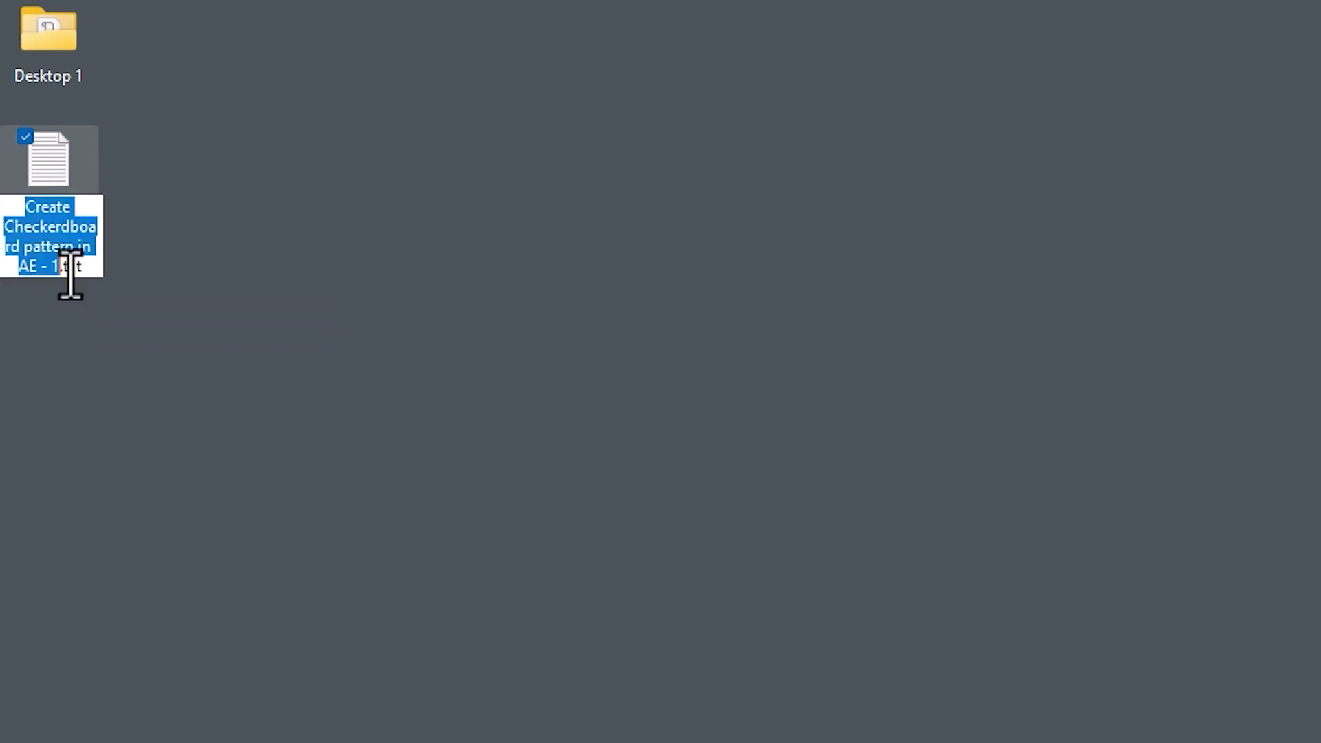
{"action": "double_click", "coordinate": [72, 267]}
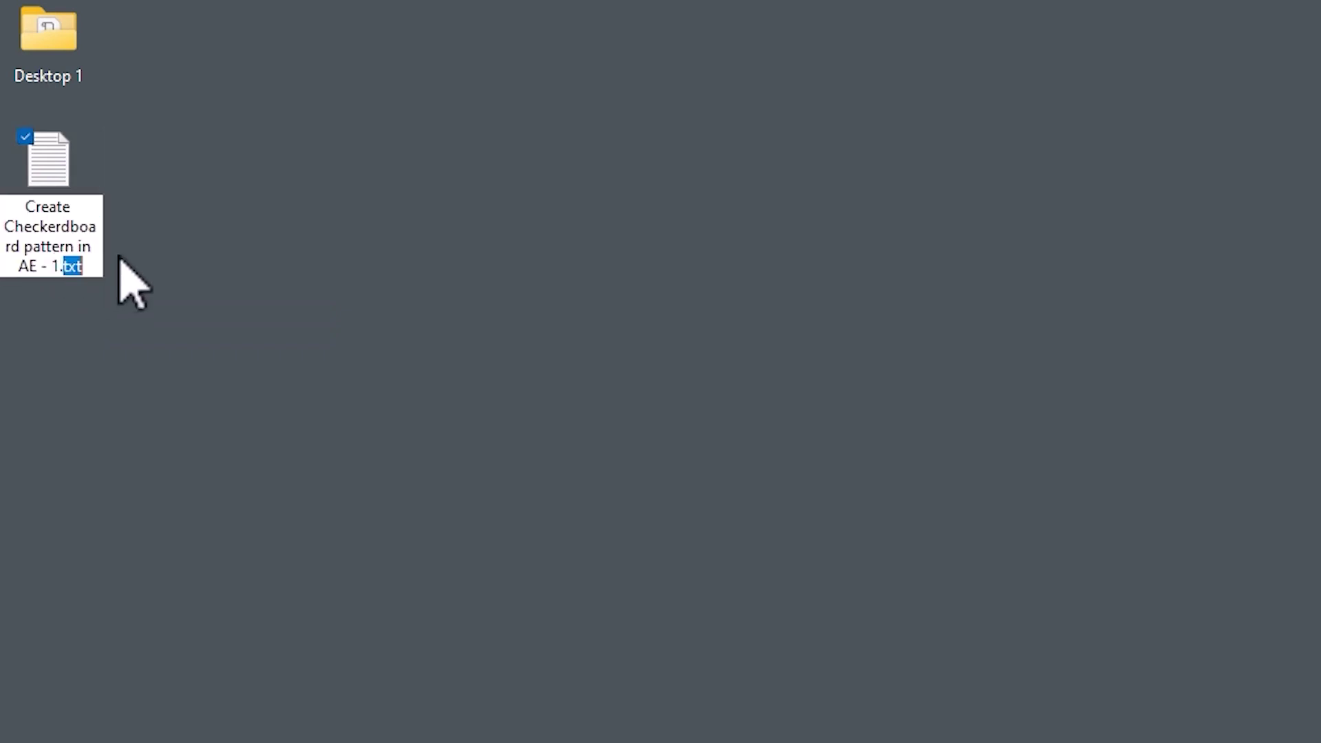
{"action": "type", "text": "j"}
{"action": "key", "text": "Return"}
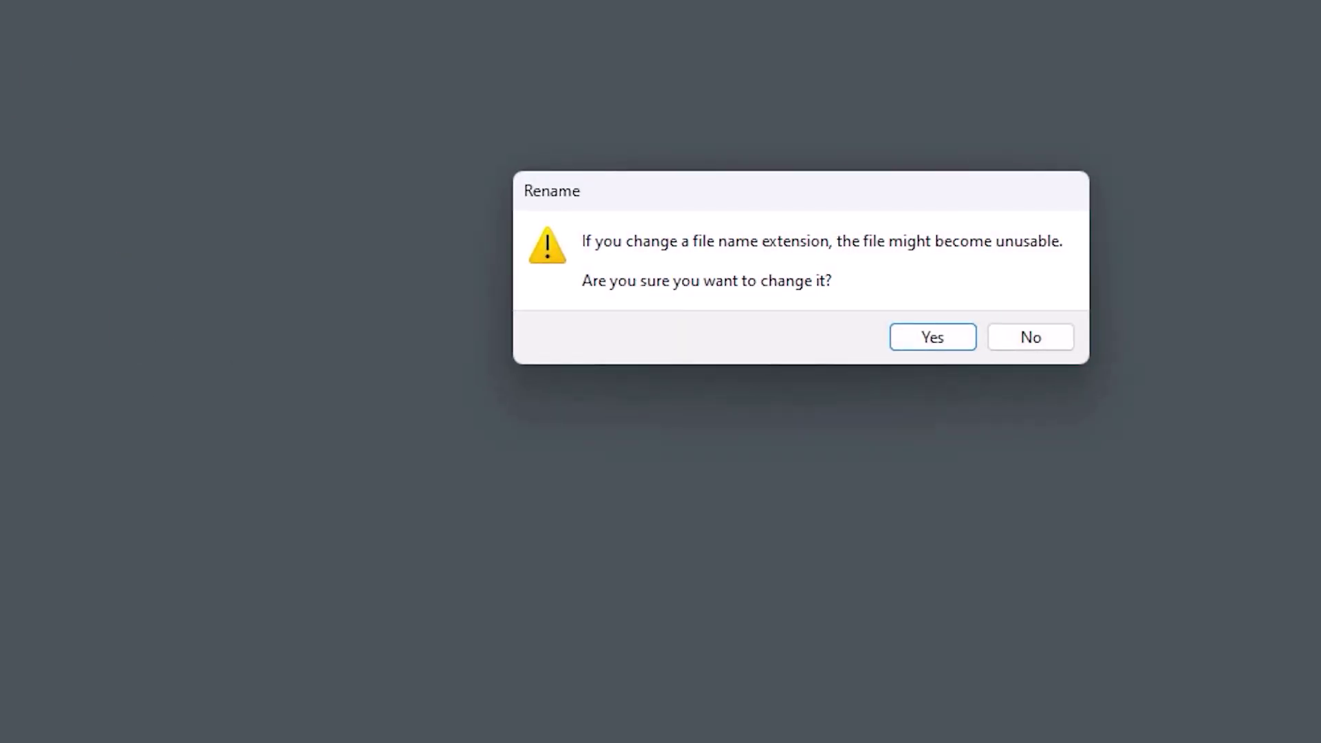
{"action": "left_click", "coordinate": [945, 348]}
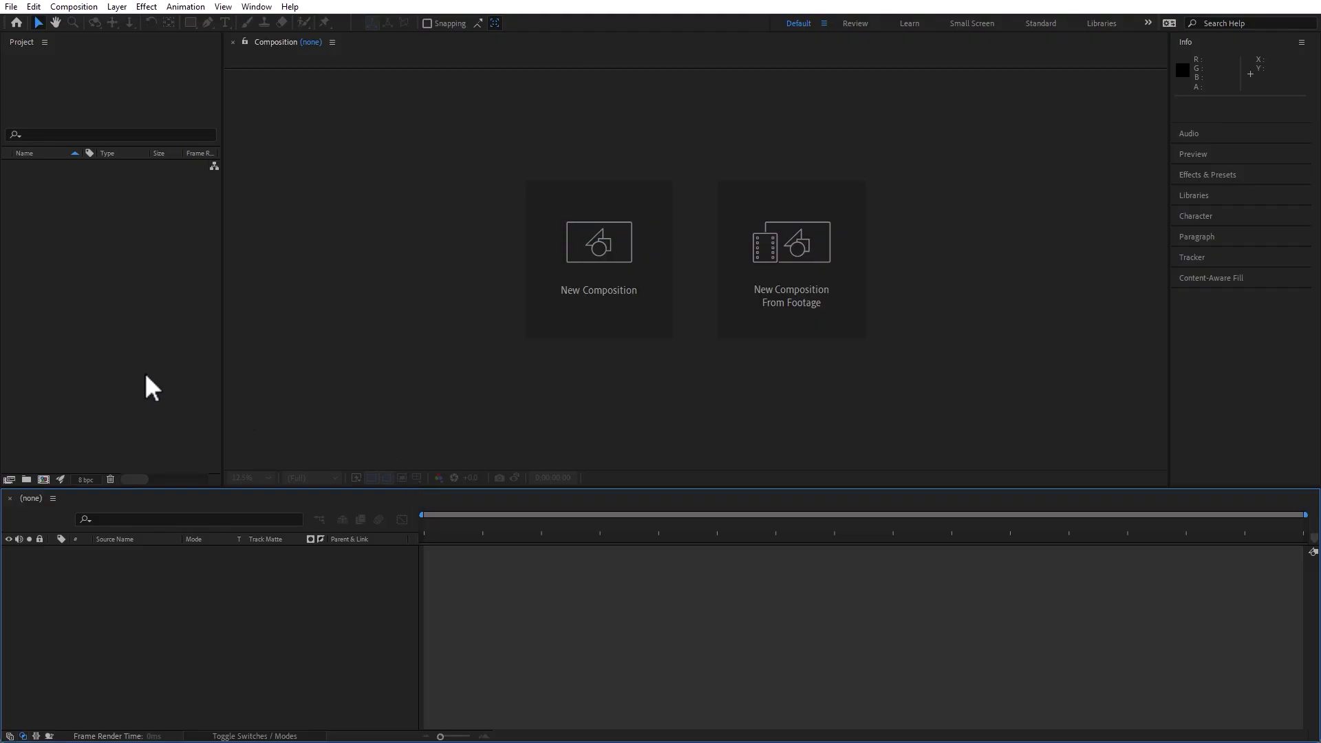
Step: Switch to After Effects, run the script file "Create Checkerdboard pattern in AE - 1.jsx", and delete the Solids folder from the project
{"action": "left_click", "coordinate": [11, 8]}
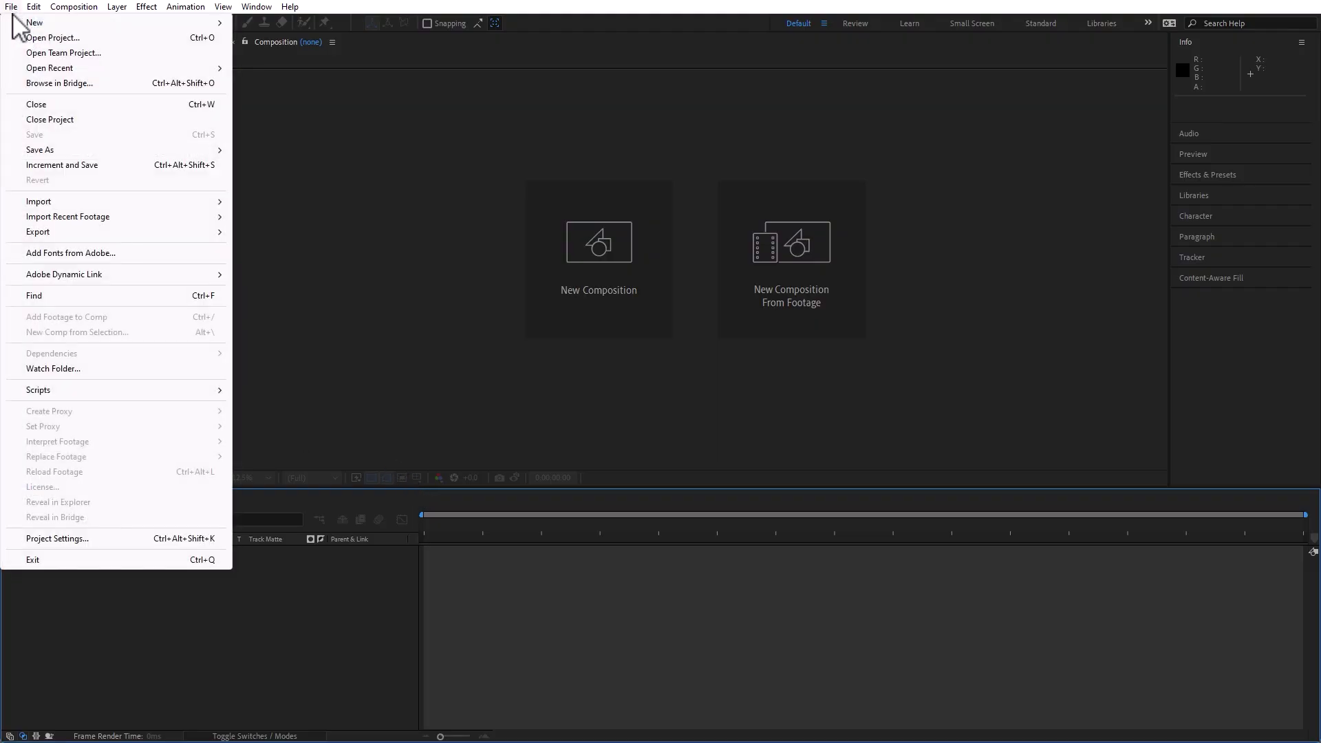
{"action": "mouse_move", "coordinate": [74, 389]}
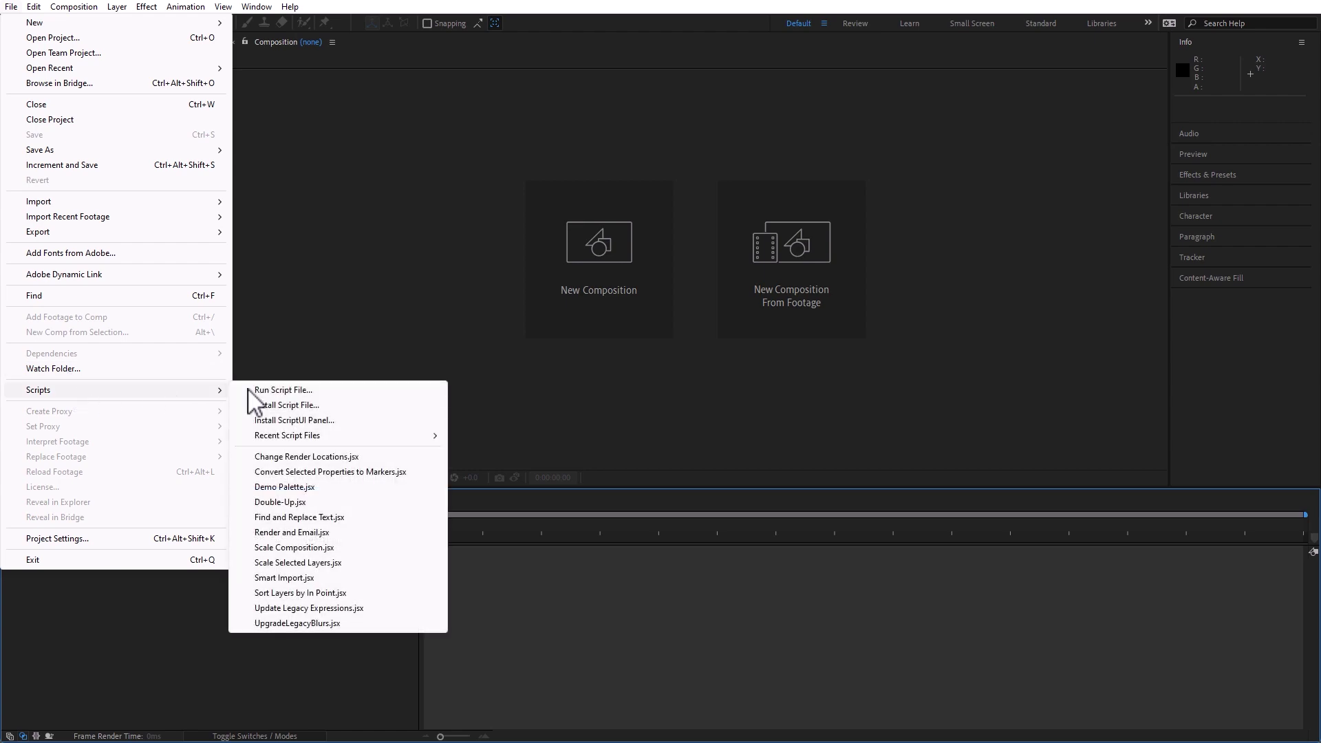
{"action": "left_click", "coordinate": [326, 388]}
{"action": "double_click", "coordinate": [349, 191]}
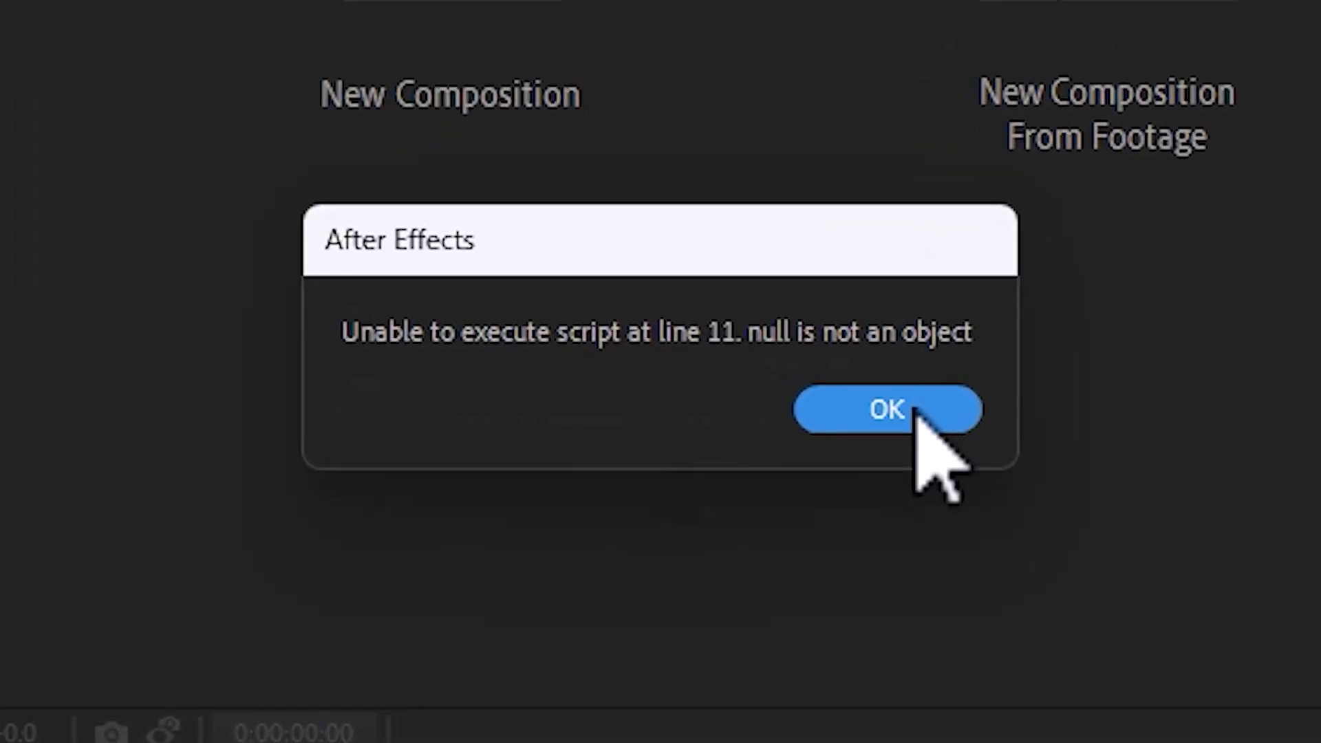
{"action": "left_click", "coordinate": [919, 411]}
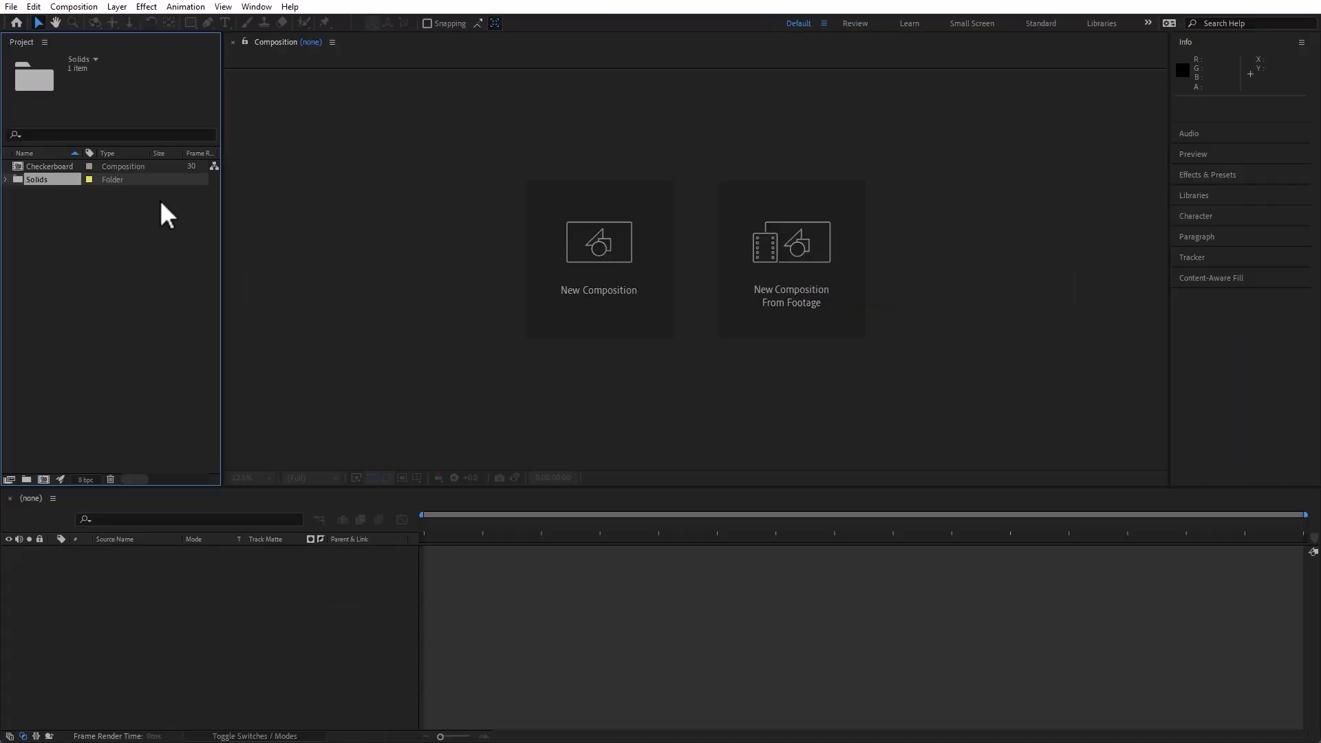
{"action": "key", "text": "Delete"}
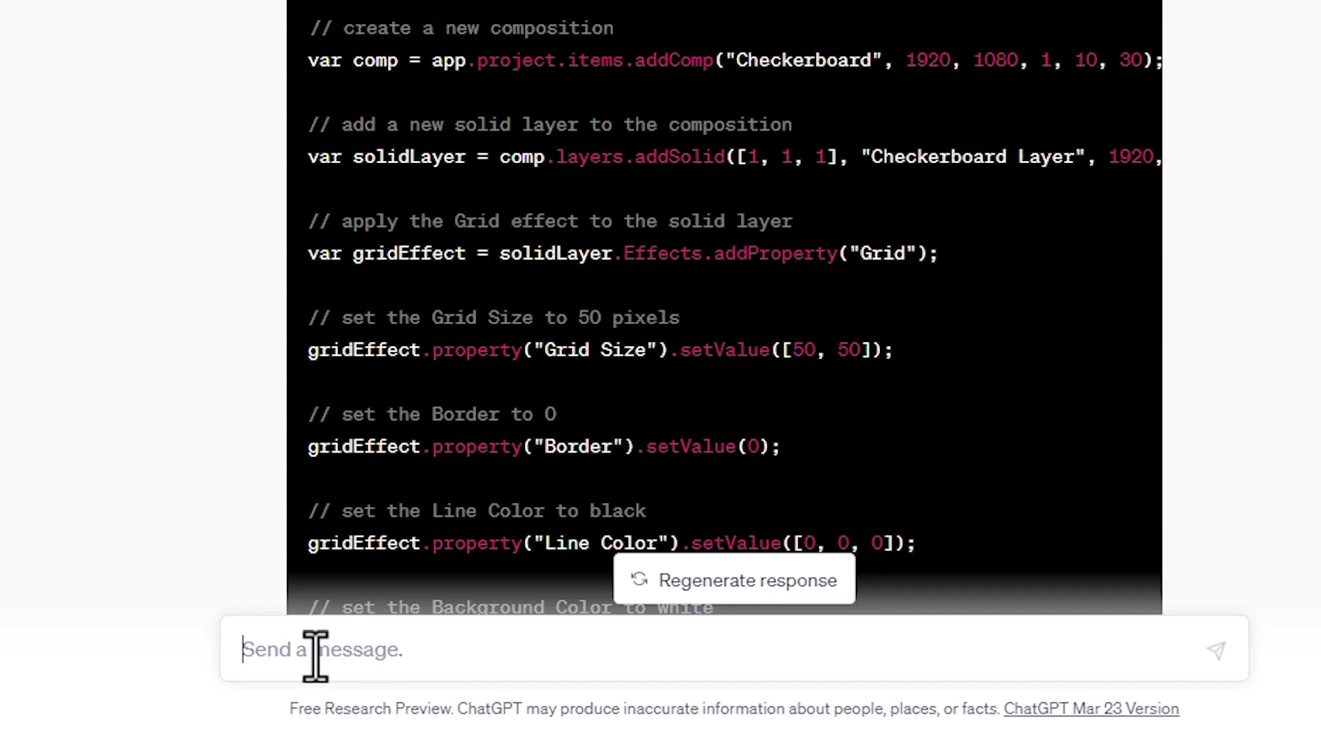
Step: Return to ChatGPT and send the follow-up question "Can it be done with different layers instead?"
{"action": "type", "text": "Can it be done with differen"}
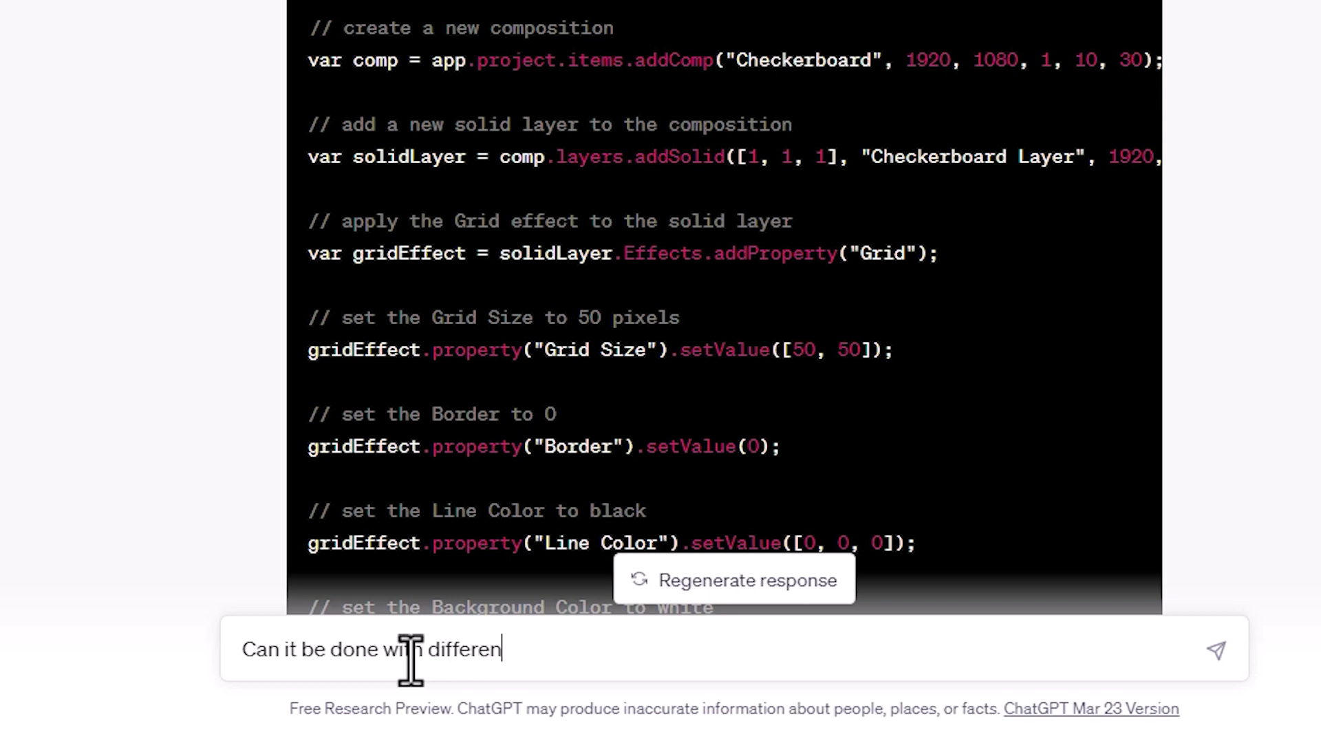
{"action": "type", "text": "t layers instead?"}
{"action": "key", "text": "Return"}
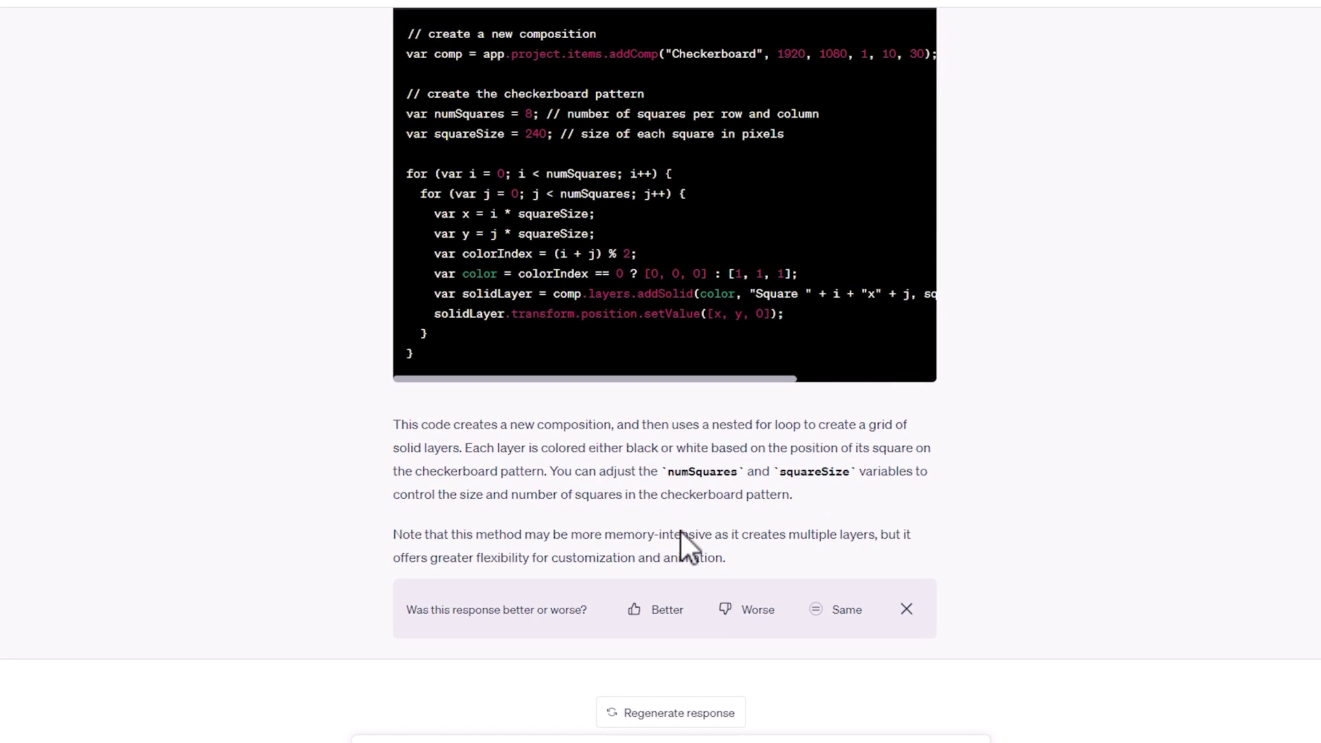
Step: Copy the new layer-based script code and replace the entire old script in Notepad with it
{"action": "scroll", "coordinate": [928, 241], "scroll_direction": "up", "scroll_amount": 4}
{"action": "left_click", "coordinate": [902, 248]}
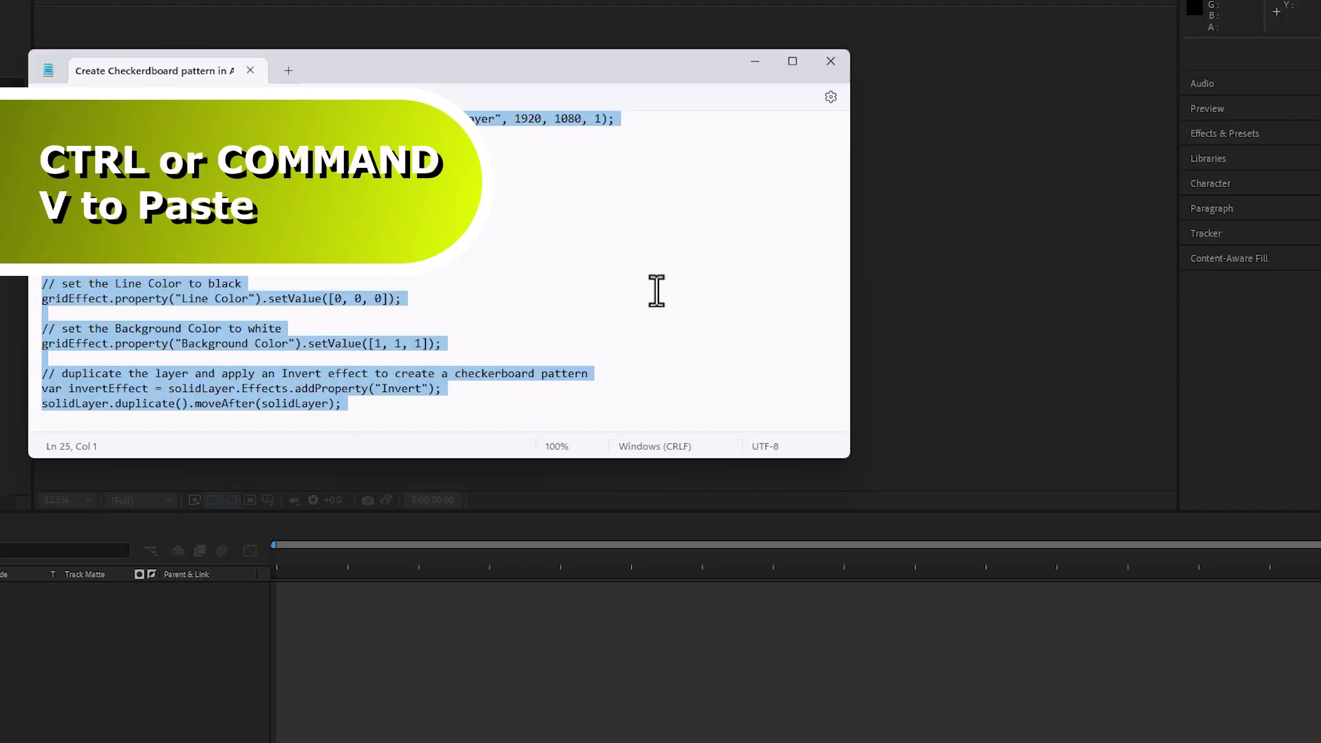
{"action": "key", "text": "ctrl+v"}
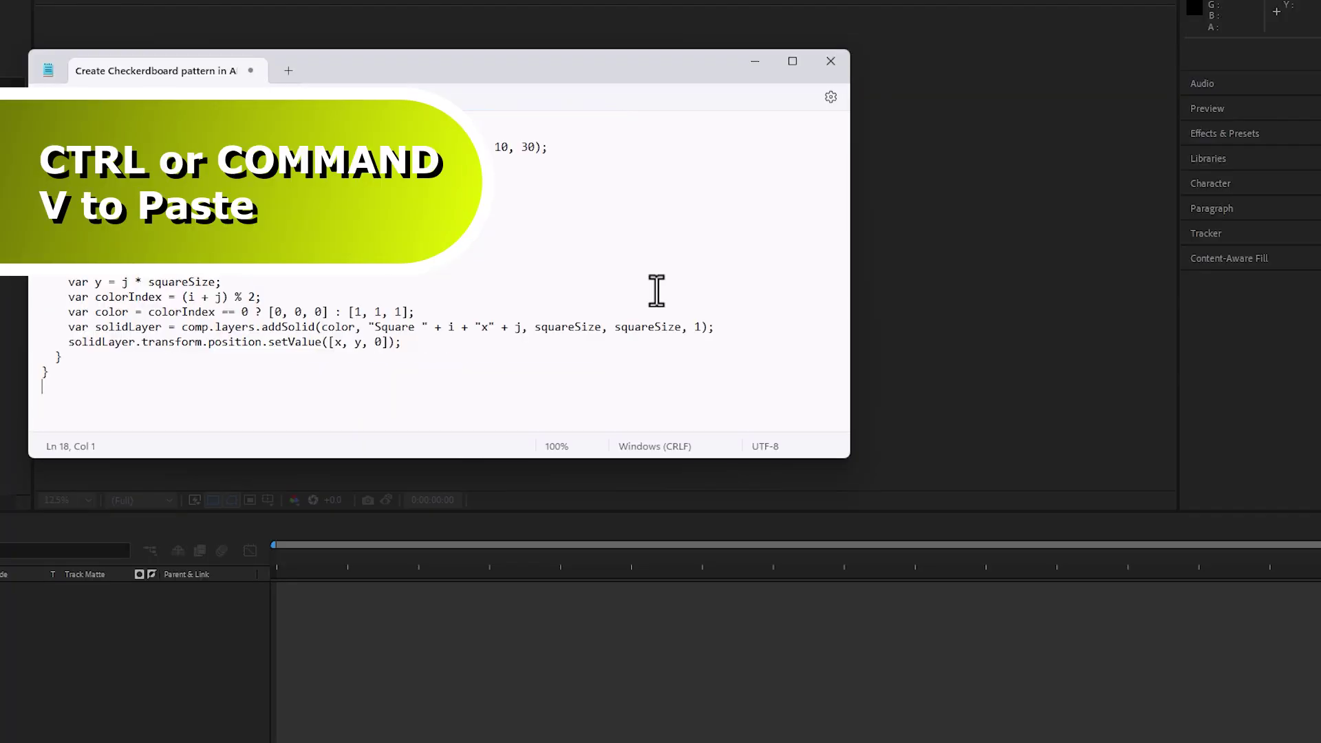
Step: Save the revised script to the Desktop as "Create Checkerdboard pattern in AE - 2.jsx" with the file type All files
{"action": "left_click", "coordinate": [48, 97]}
{"action": "left_click", "coordinate": [87, 237]}
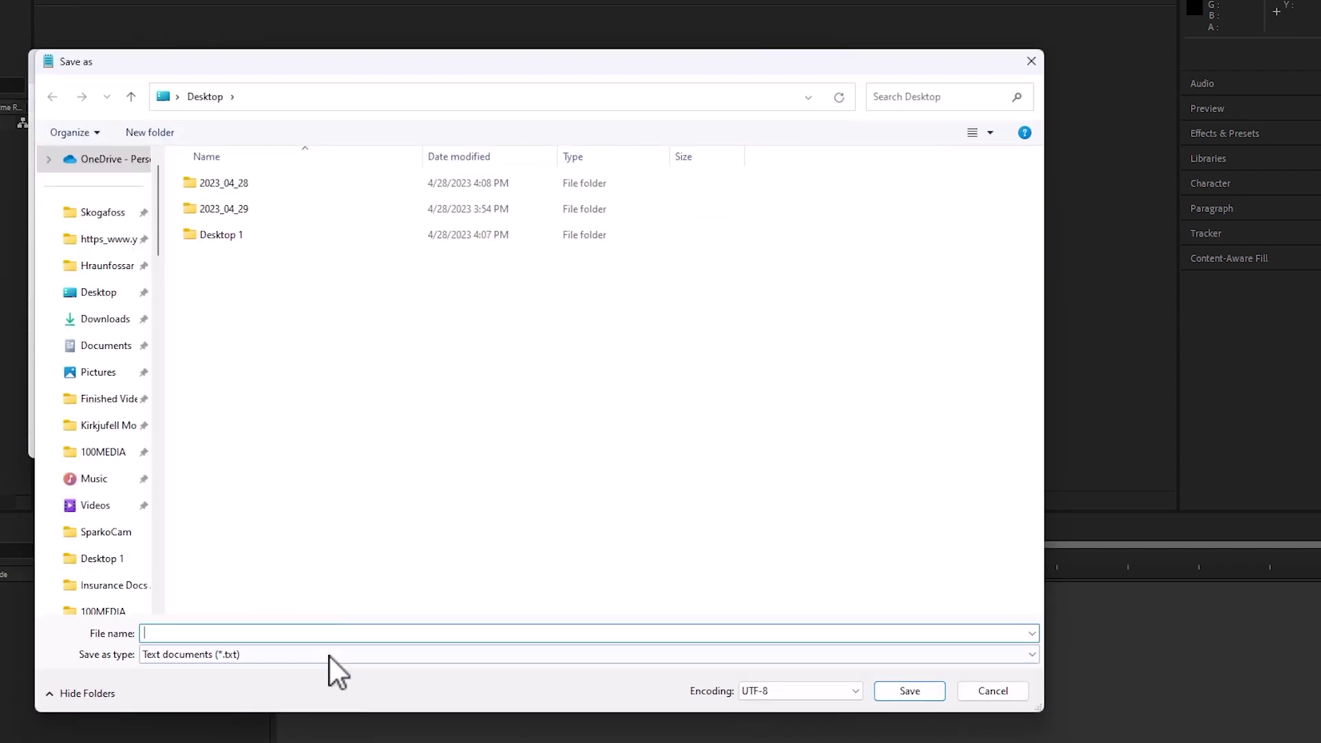
{"action": "left_click", "coordinate": [329, 657]}
{"action": "left_click", "coordinate": [253, 683]}
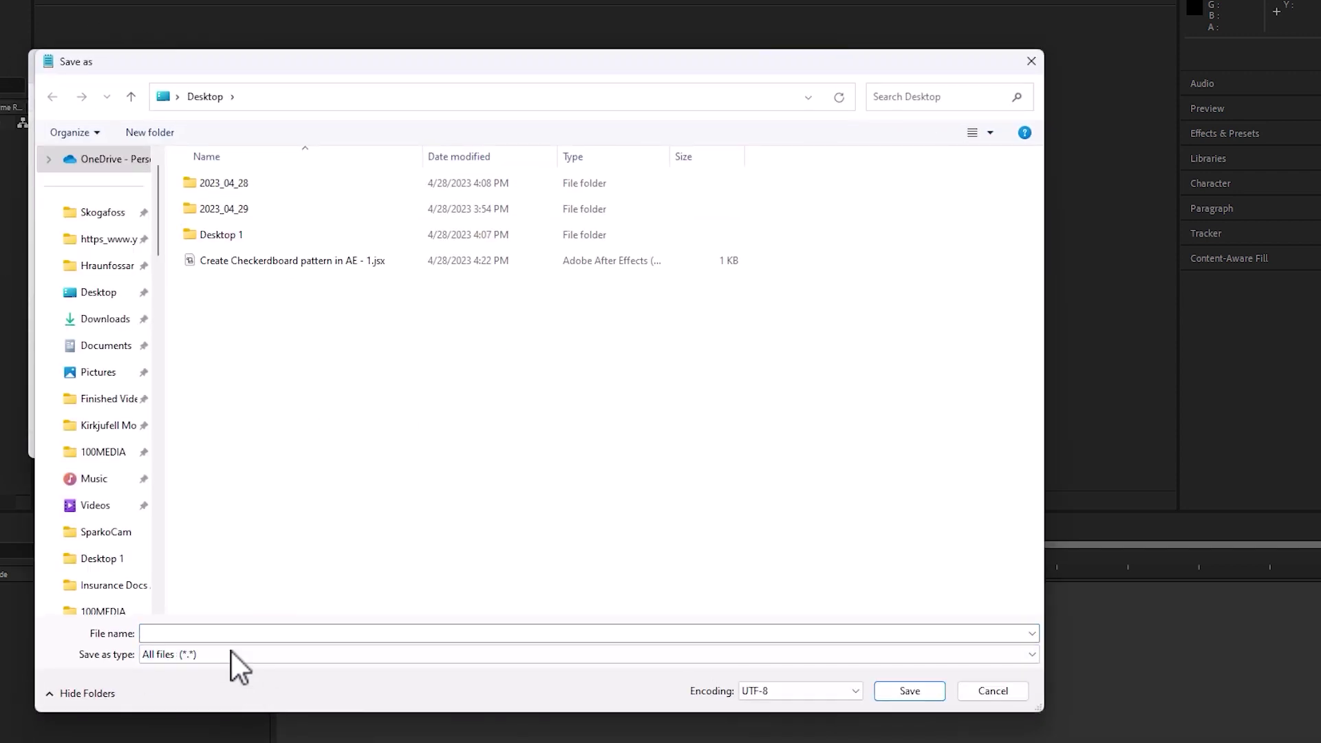
{"action": "left_click", "coordinate": [275, 260]}
{"action": "left_click", "coordinate": [309, 629]}
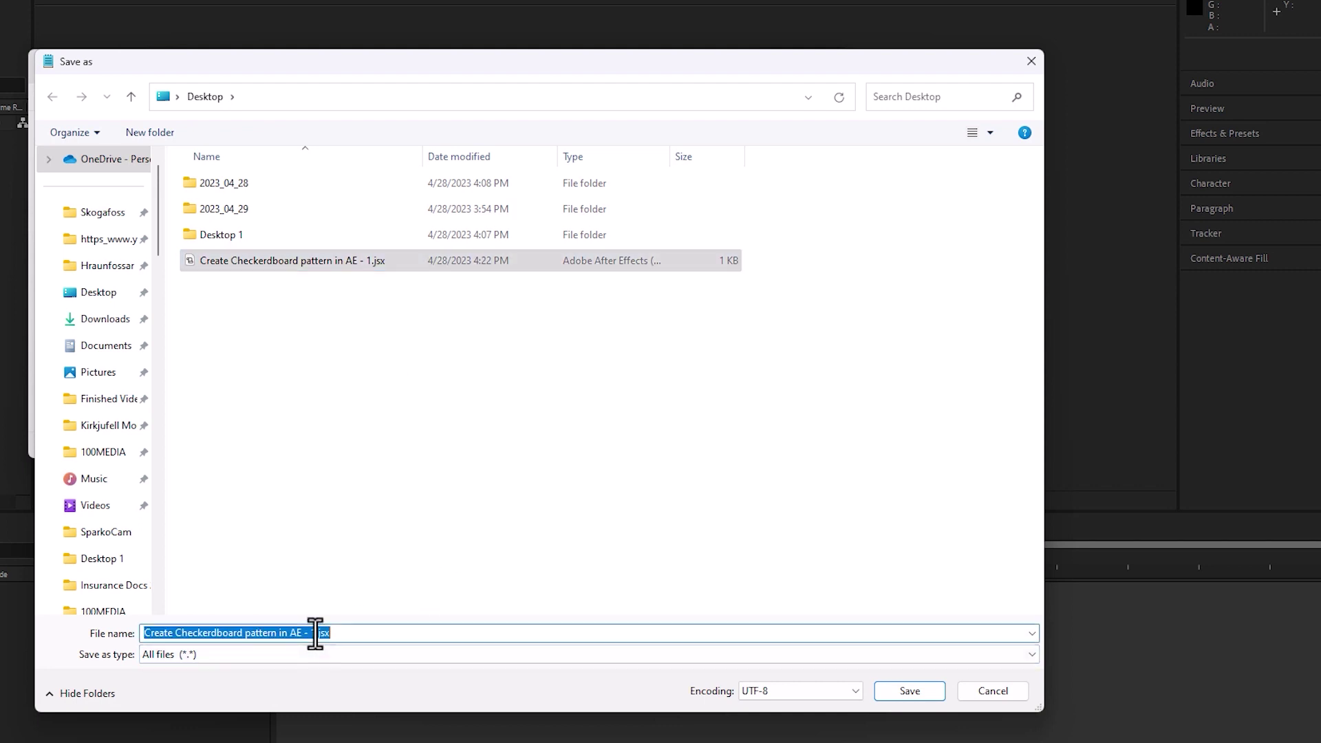
{"action": "left_click", "coordinate": [315, 632]}
{"action": "key", "text": "BackSpace"}
{"action": "type", "text": "2"}
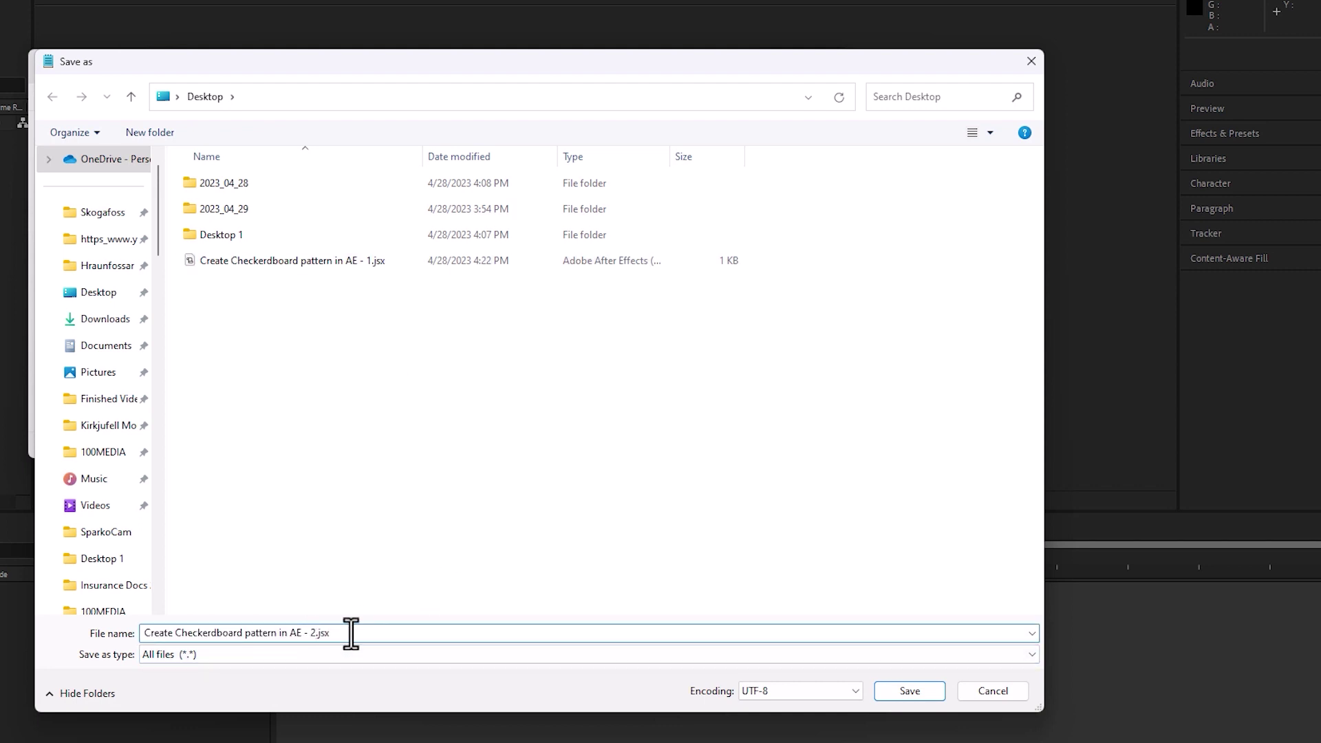
{"action": "left_click", "coordinate": [925, 693]}
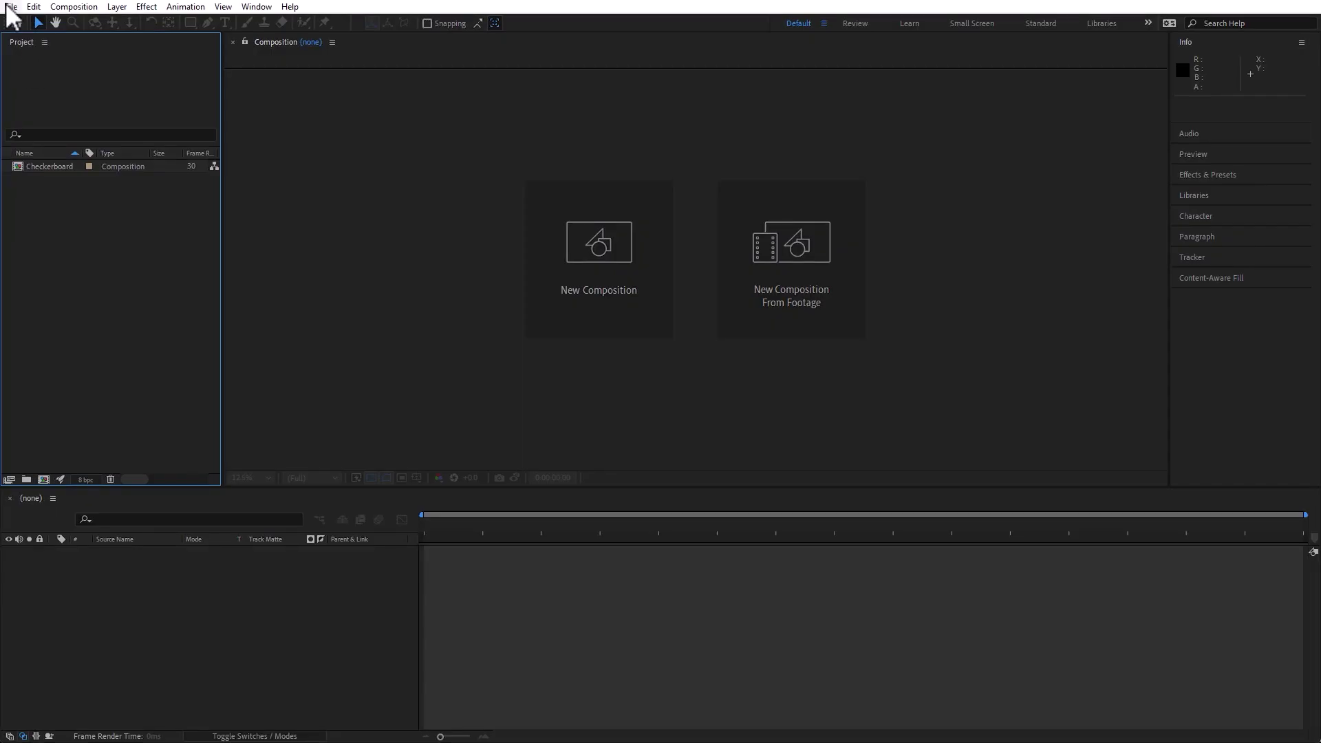
Step: Run the script file "Create Checkerdboard pattern in AE - 2.jsx" in After Effects and open the newly created Checkerboard composition
{"action": "left_click", "coordinate": [10, 7]}
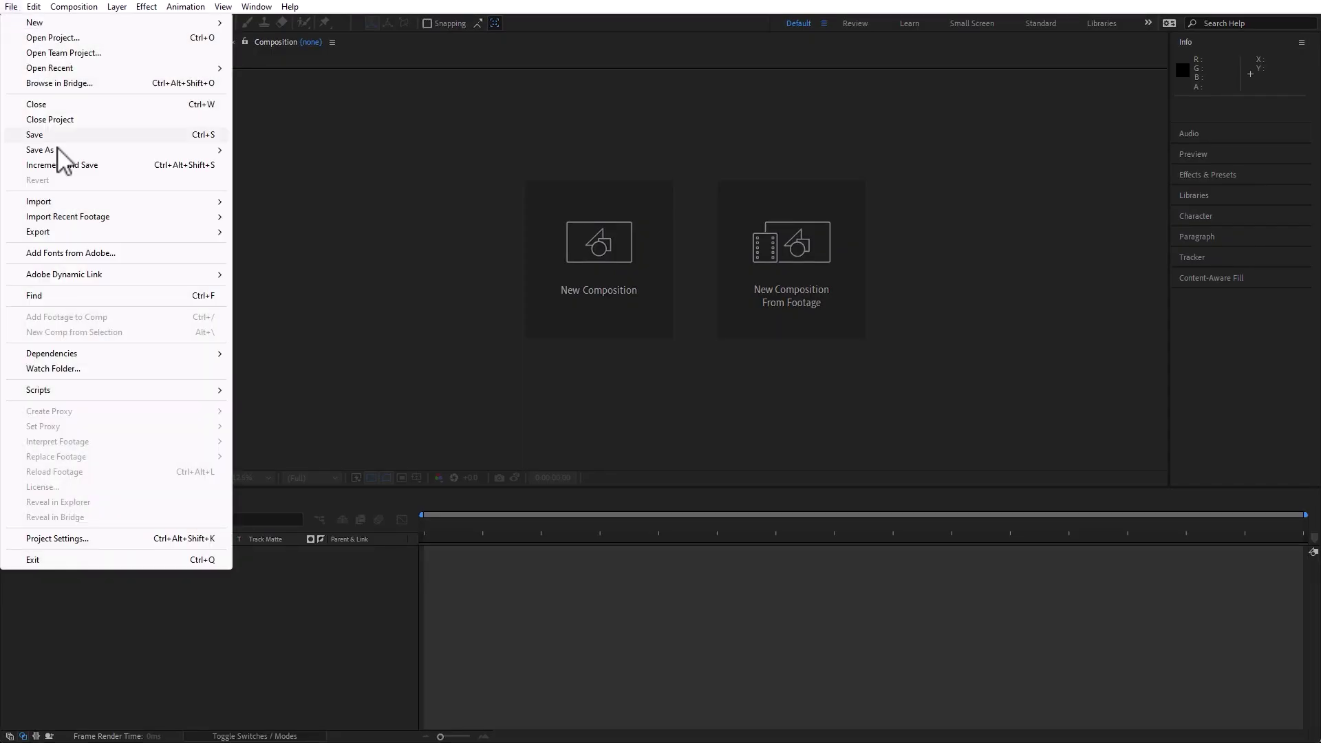
{"action": "mouse_move", "coordinate": [96, 394]}
{"action": "left_click", "coordinate": [301, 392]}
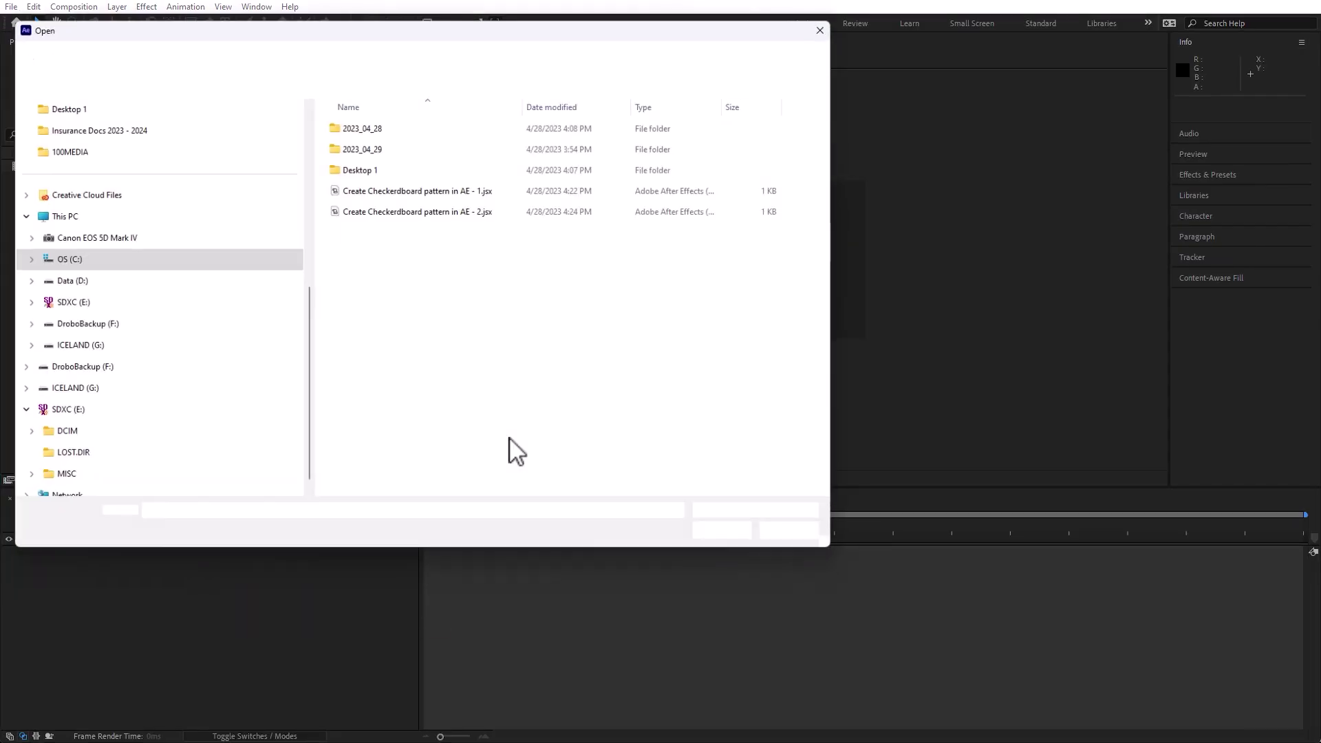
{"action": "left_click", "coordinate": [336, 211]}
{"action": "double_click", "coordinate": [336, 210]}
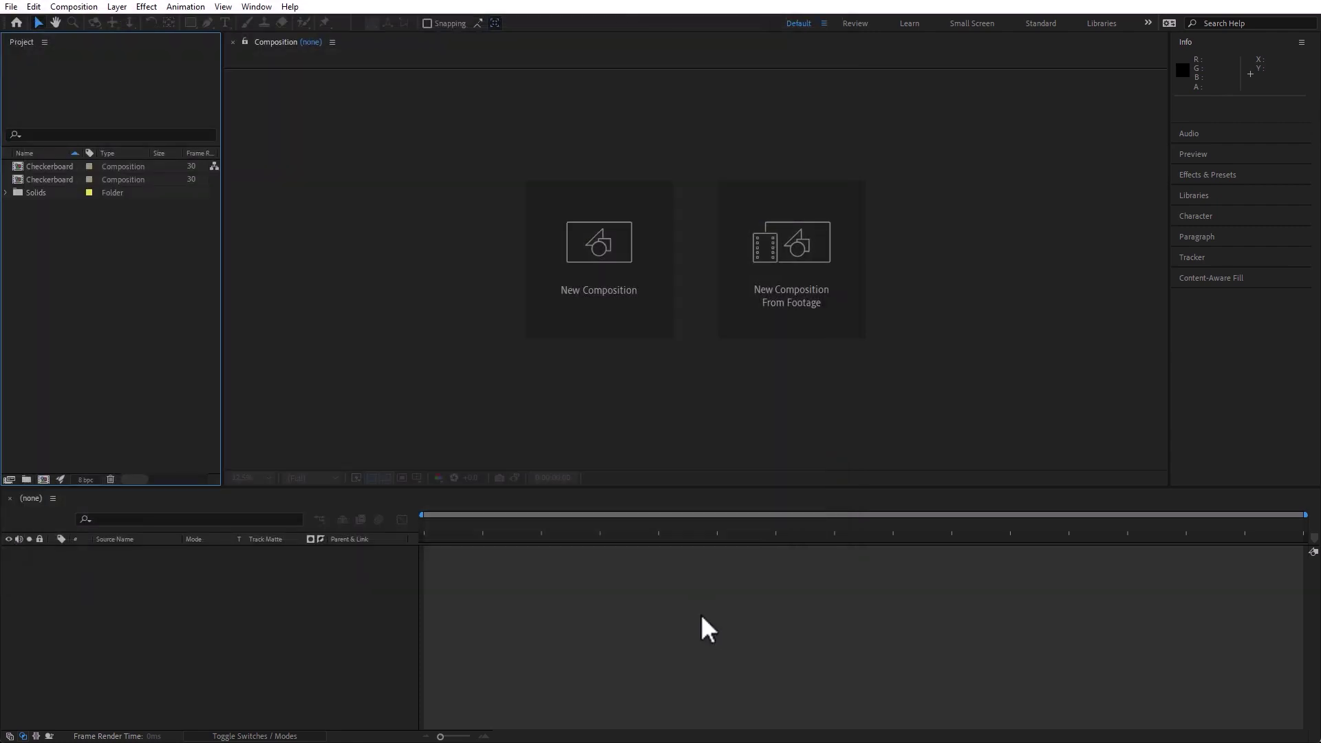
{"action": "left_click_drag", "start_coordinate": [80, 150], "coordinate": [121, 150]}
{"action": "double_click", "coordinate": [22, 180]}
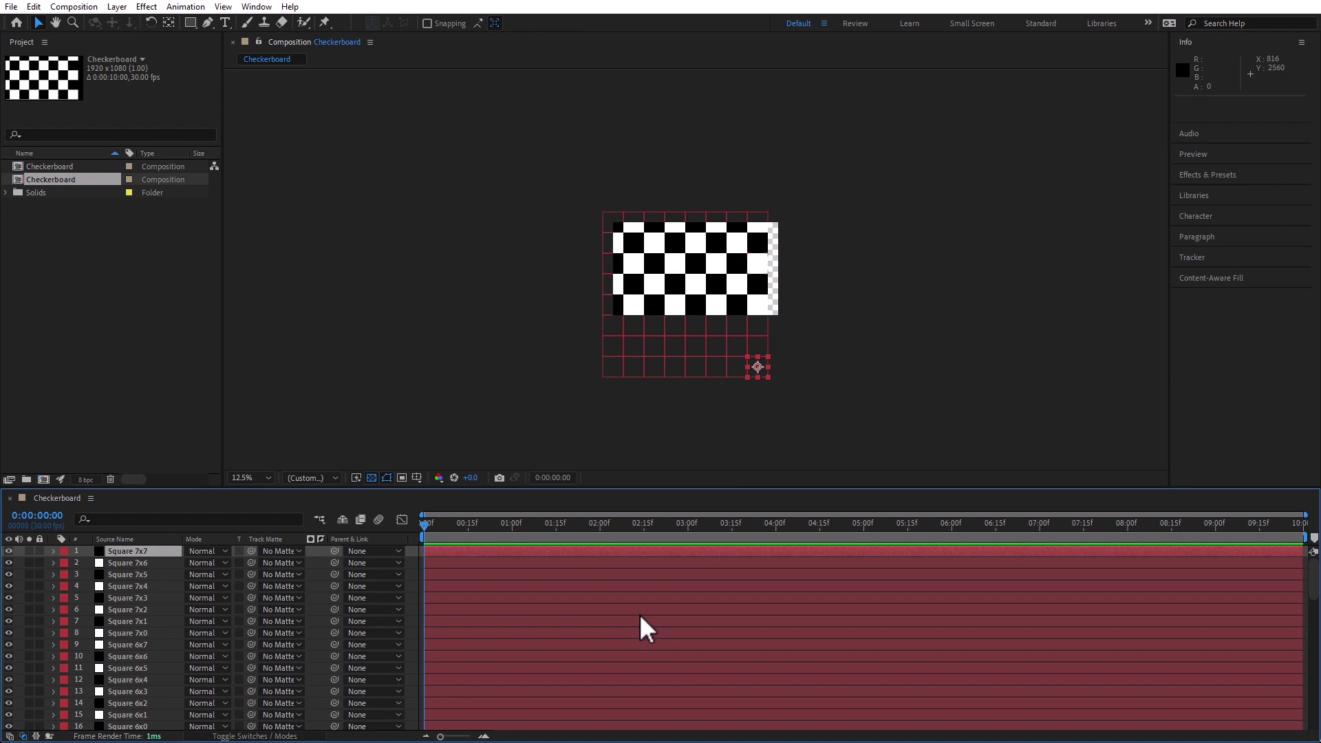
{"action": "left_click", "coordinate": [468, 529]}
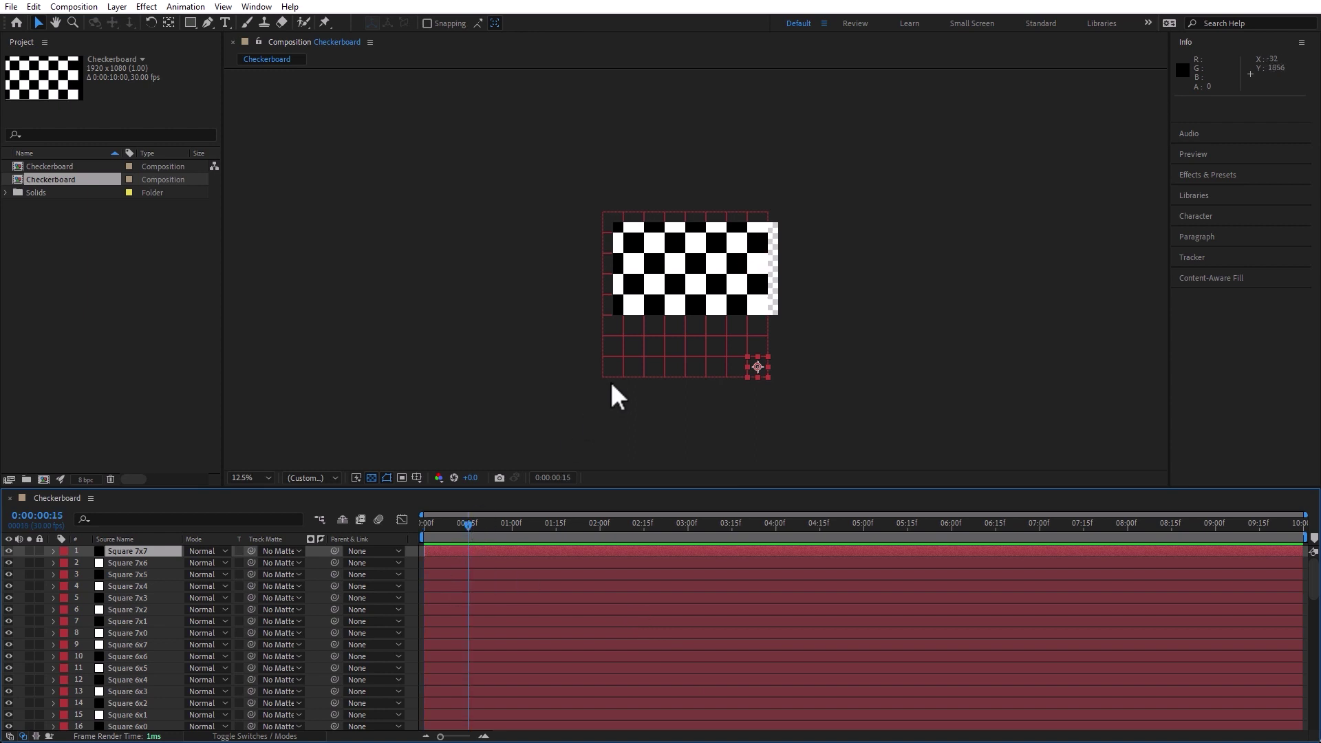
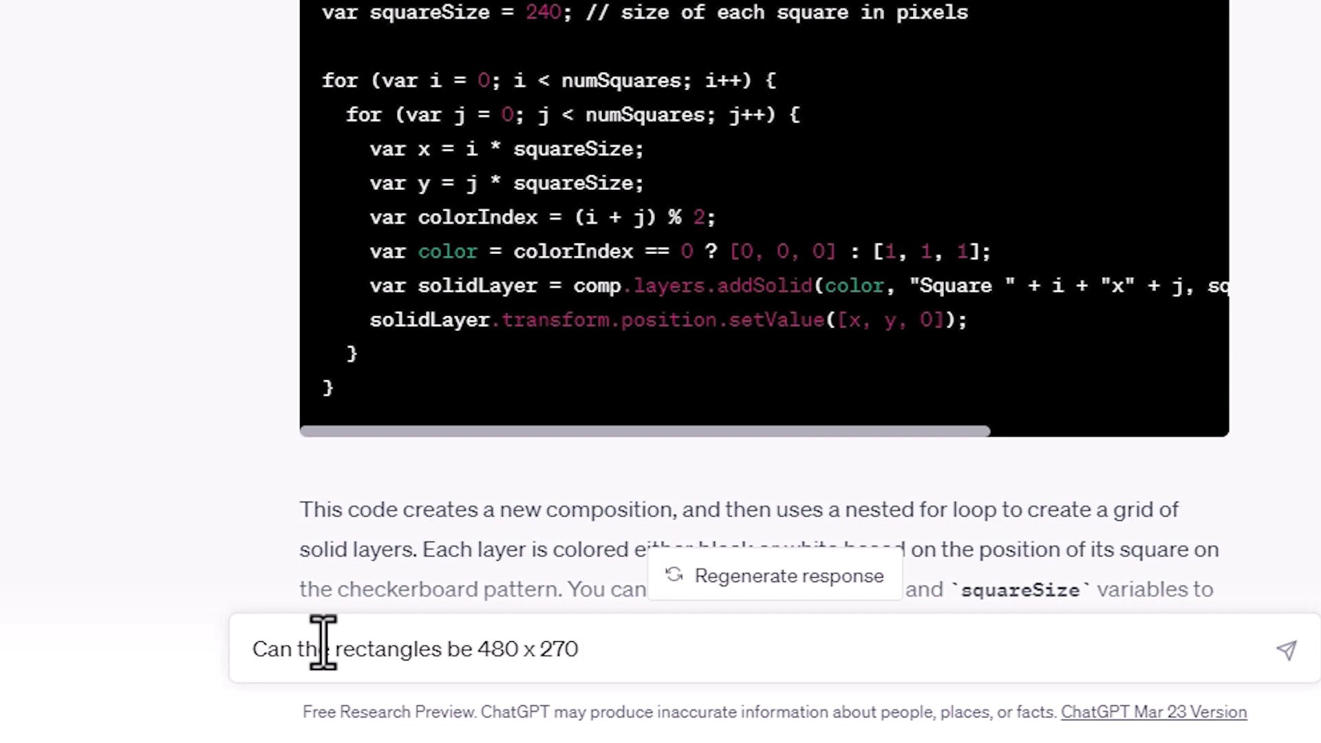
Step: Send ChatGPT the request "Can the rectangles be 480 x 270" and replace the entire script in Notepad with the returned code
{"action": "key", "text": "Return"}
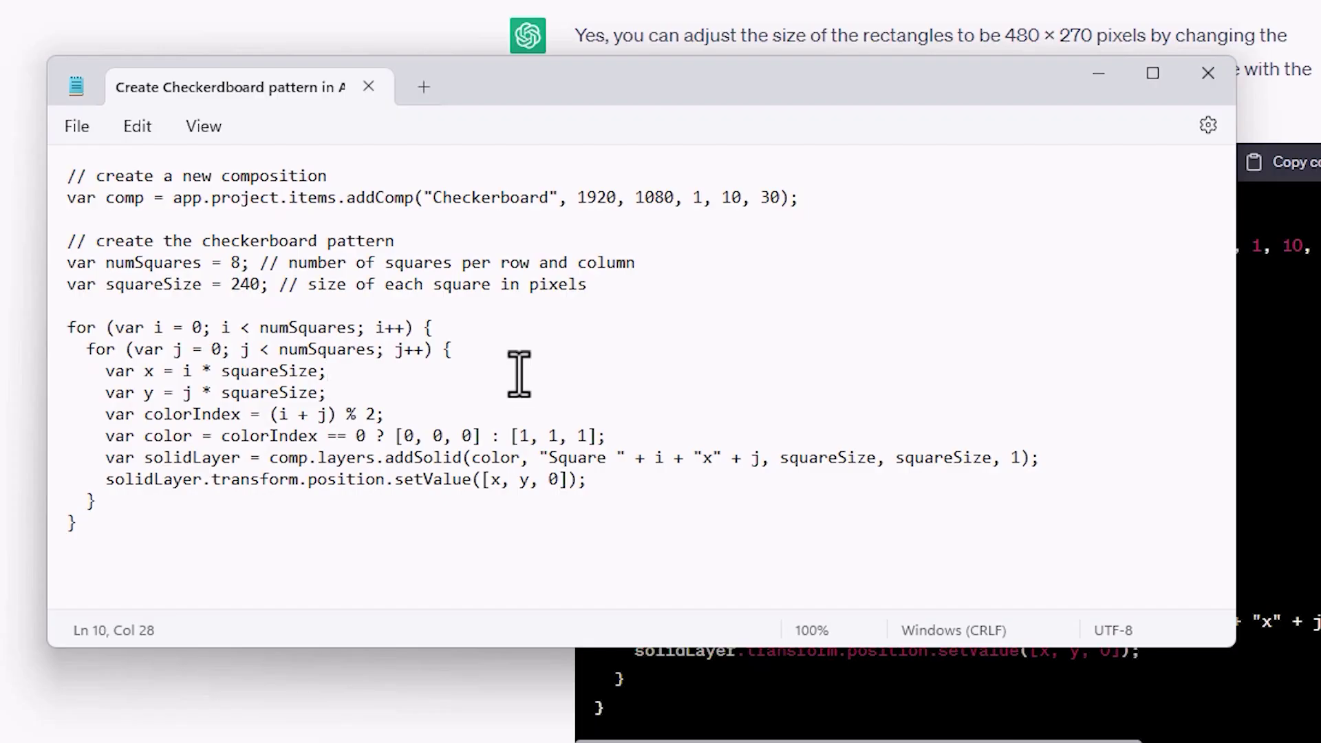
{"action": "key", "text": "ctrl+a"}
{"action": "type", "text": "// create a new composition var comp = app.project.items.addComp(\"Checkerboard\", 1920, 1080, 1, 10, 30);  // create the checkerboard pattern var numSquares = 8; // number of squares per row and column var squareWidth = 480; // width of each square in pixels var squareHeight = 270; // height of each square in pixels  for (var i = 0; i < numSquares; i++) {   for (var j = 0; j < numSquares; j++) {     var x = i * squareWidth;     var y = j * squareHeight;     var colorIndex = (i + j) % 2;     var color = colorIndex == 0 ? [0, 0, 0] : [1, 1, 1];     var solidLayer = comp.layers.addSolid(color, \"Square \" + i + \"x\" + j, squareWidth, squareHeight, 1);     solidLayer.transform.position.setValue([x, y, 0]);   } }"}
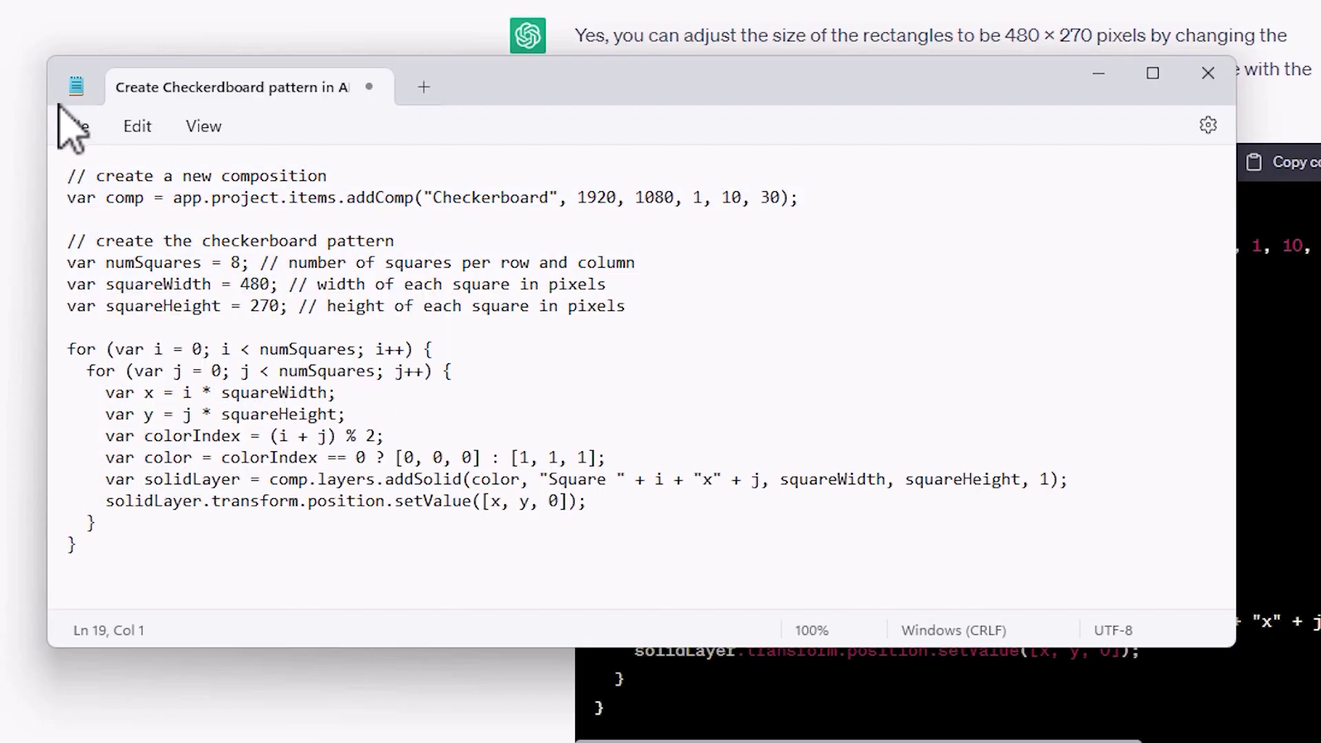
Step: Save the 480 x 270 script to the Desktop as "Create Checkerdboard pattern in AE - 3.jsx" with the file type All files
{"action": "left_click", "coordinate": [76, 126]}
{"action": "left_click", "coordinate": [133, 329]}
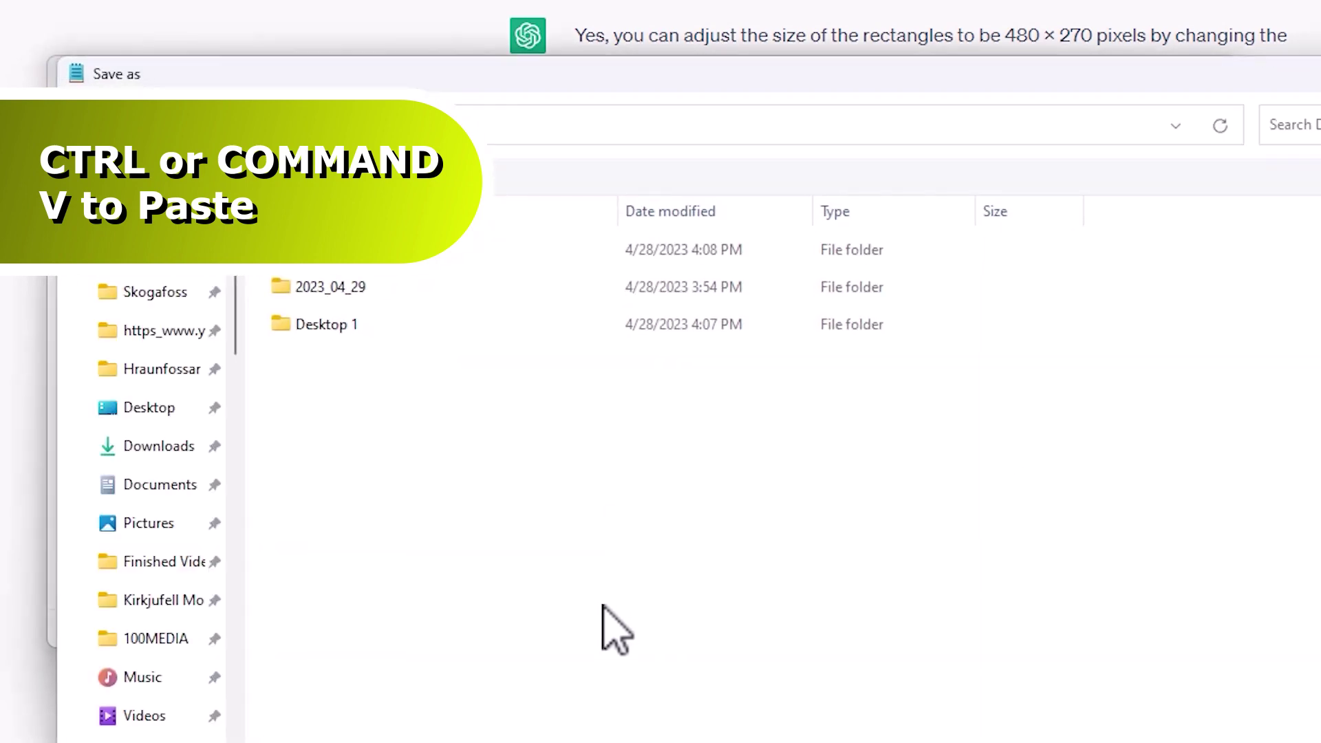
{"action": "left_click", "coordinate": [330, 677]}
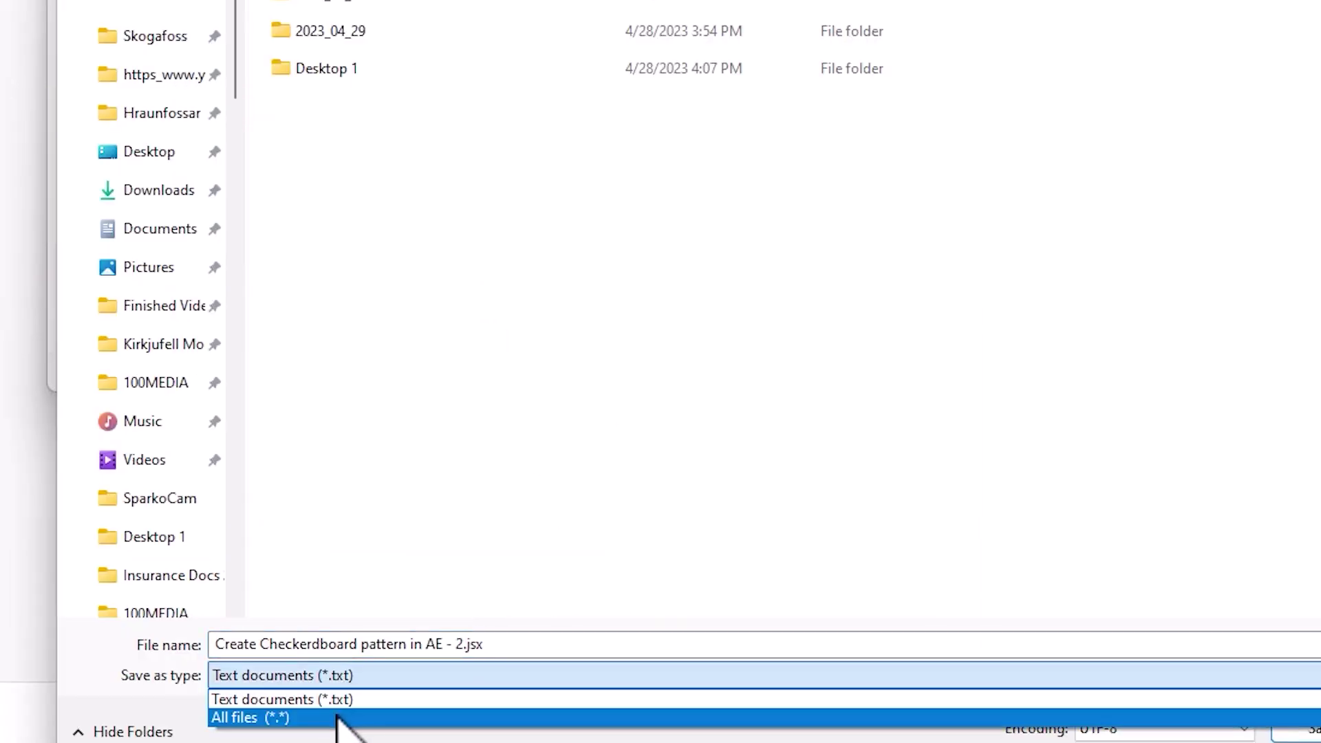
{"action": "left_click", "coordinate": [337, 715]}
{"action": "left_click", "coordinate": [446, 148]}
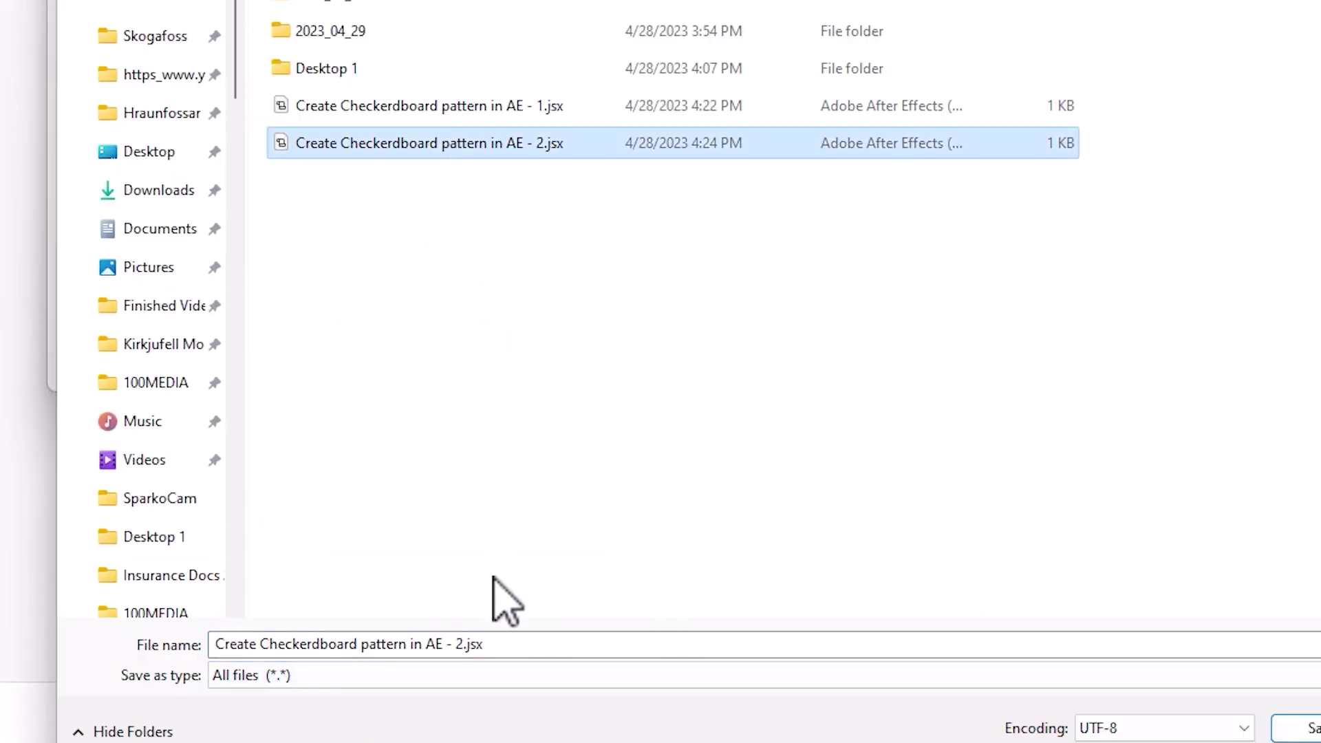
{"action": "left_click", "coordinate": [462, 645]}
{"action": "left_click", "coordinate": [462, 645]}
{"action": "key", "text": "BackSpace"}
{"action": "type", "text": "3"}
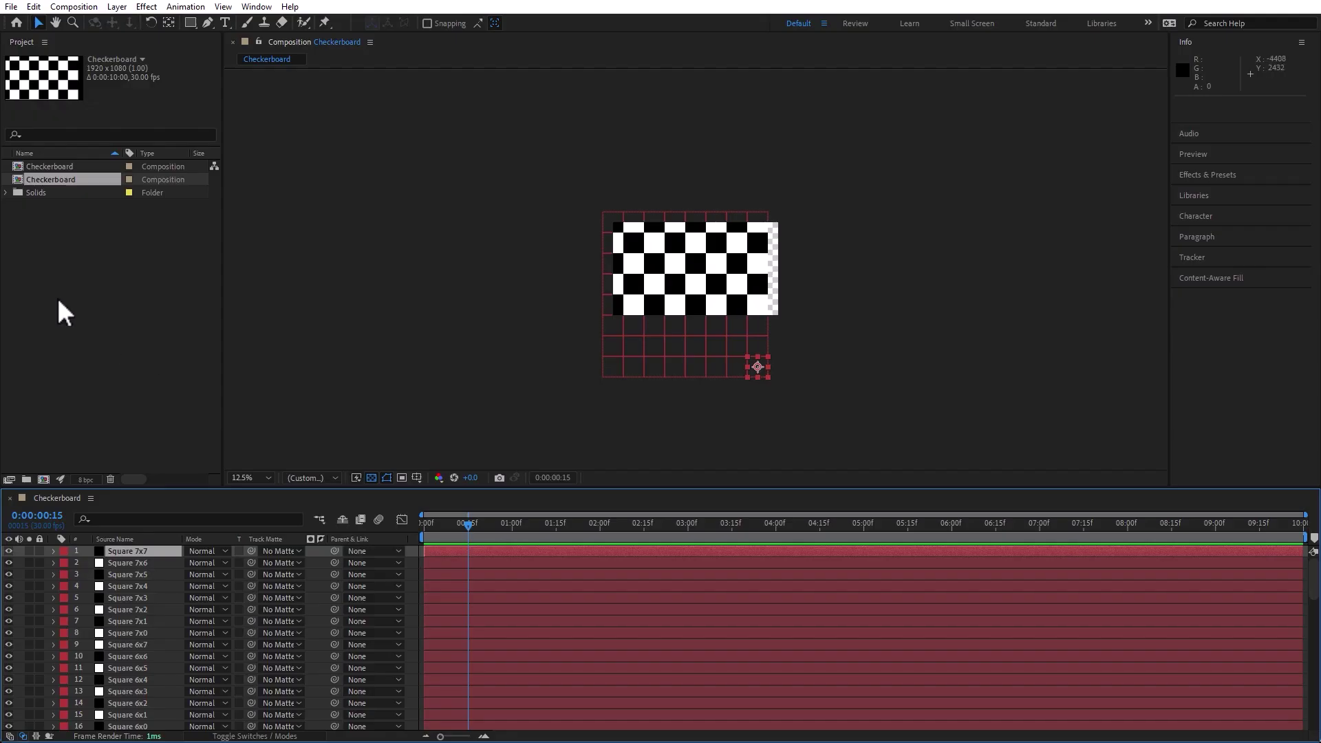
Step: Switch to After Effects and delete both Checkerboard compositions and the Solids folder from the project
{"action": "left_click_drag", "start_coordinate": [113, 260], "coordinate": [6, 133]}
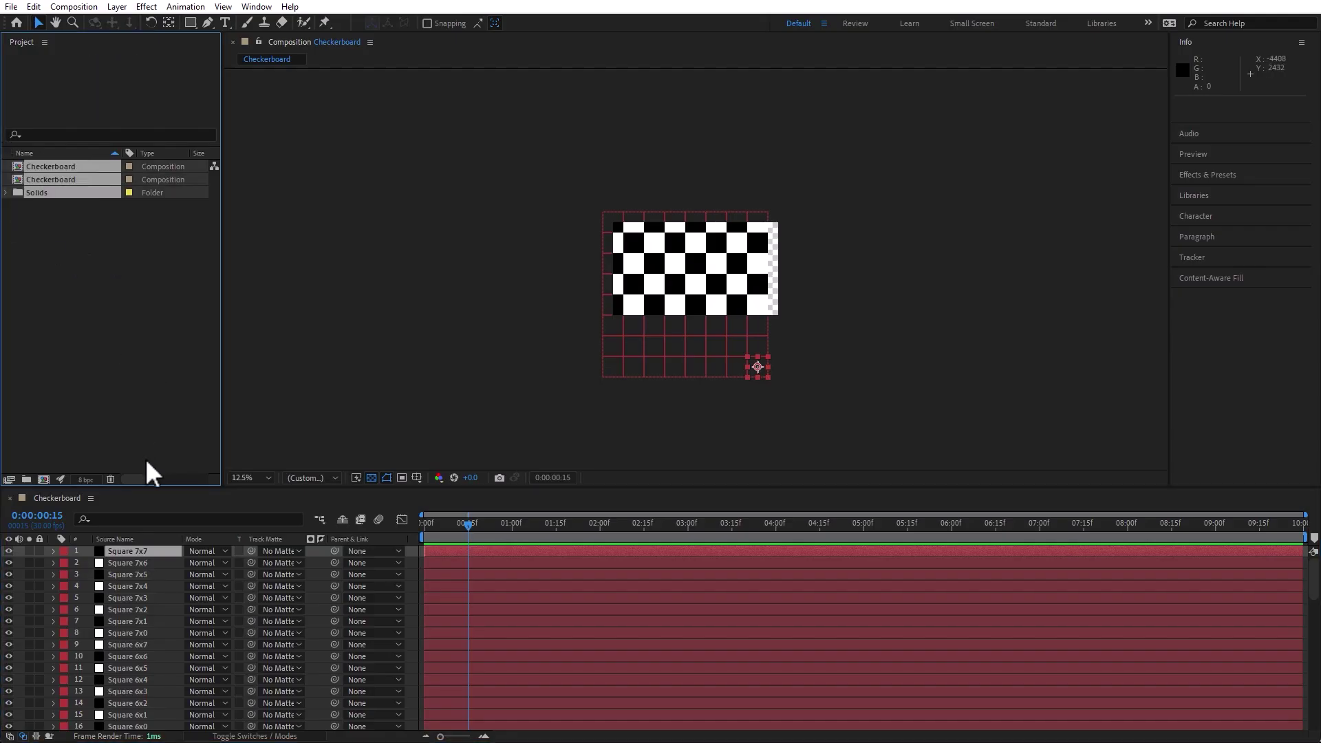
{"action": "left_click", "coordinate": [110, 480]}
{"action": "left_click", "coordinate": [730, 389]}
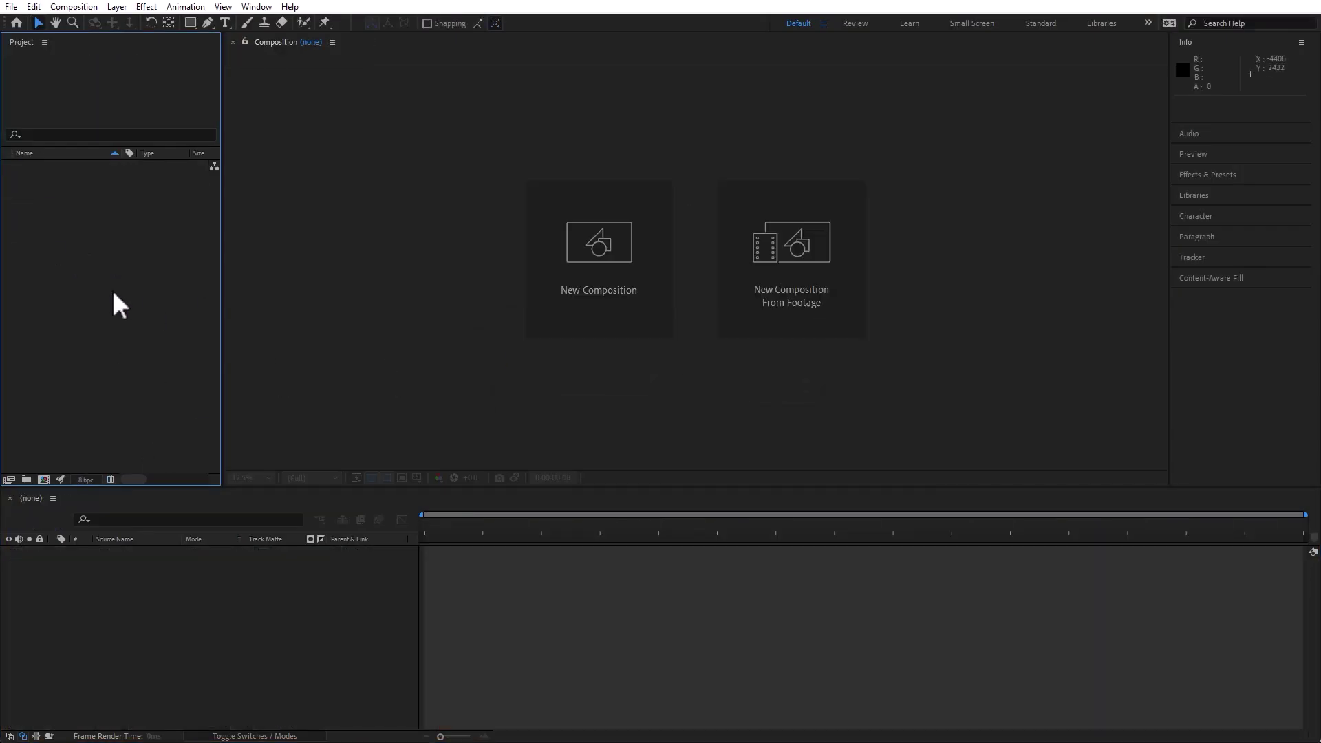
Step: Run the script file "Create Checkerdboard pattern in AE - 3.jsx" and open the resulting Checkerboard composition
{"action": "left_click", "coordinate": [11, 7]}
{"action": "mouse_move", "coordinate": [122, 392]}
{"action": "left_click", "coordinate": [282, 386]}
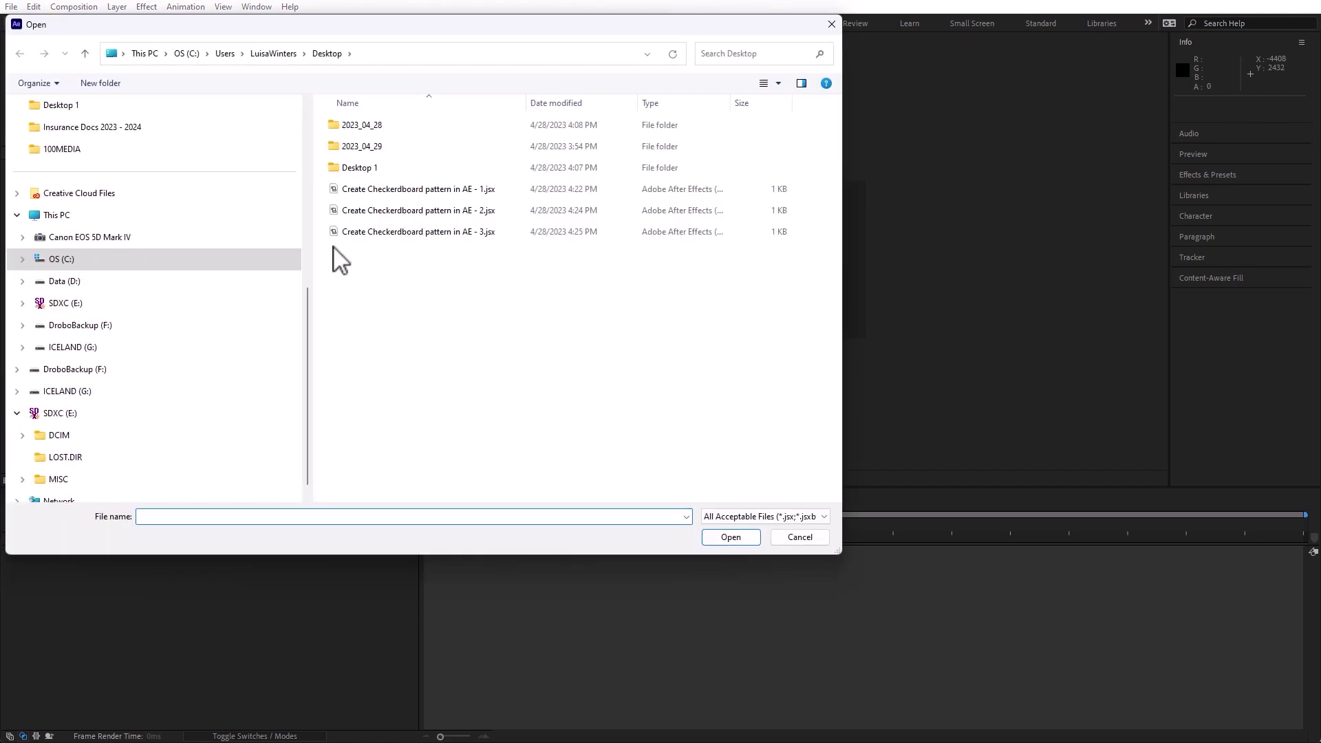
{"action": "double_click", "coordinate": [342, 233]}
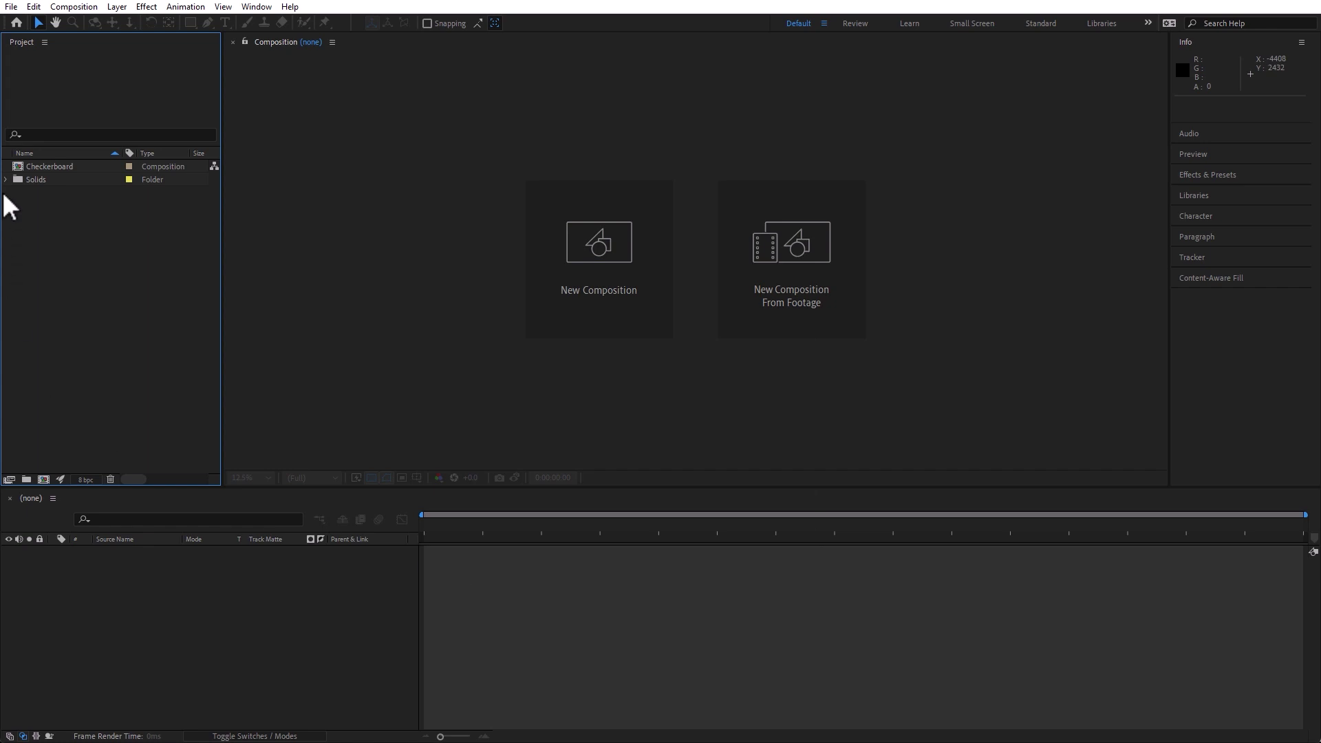
{"action": "double_click", "coordinate": [16, 168]}
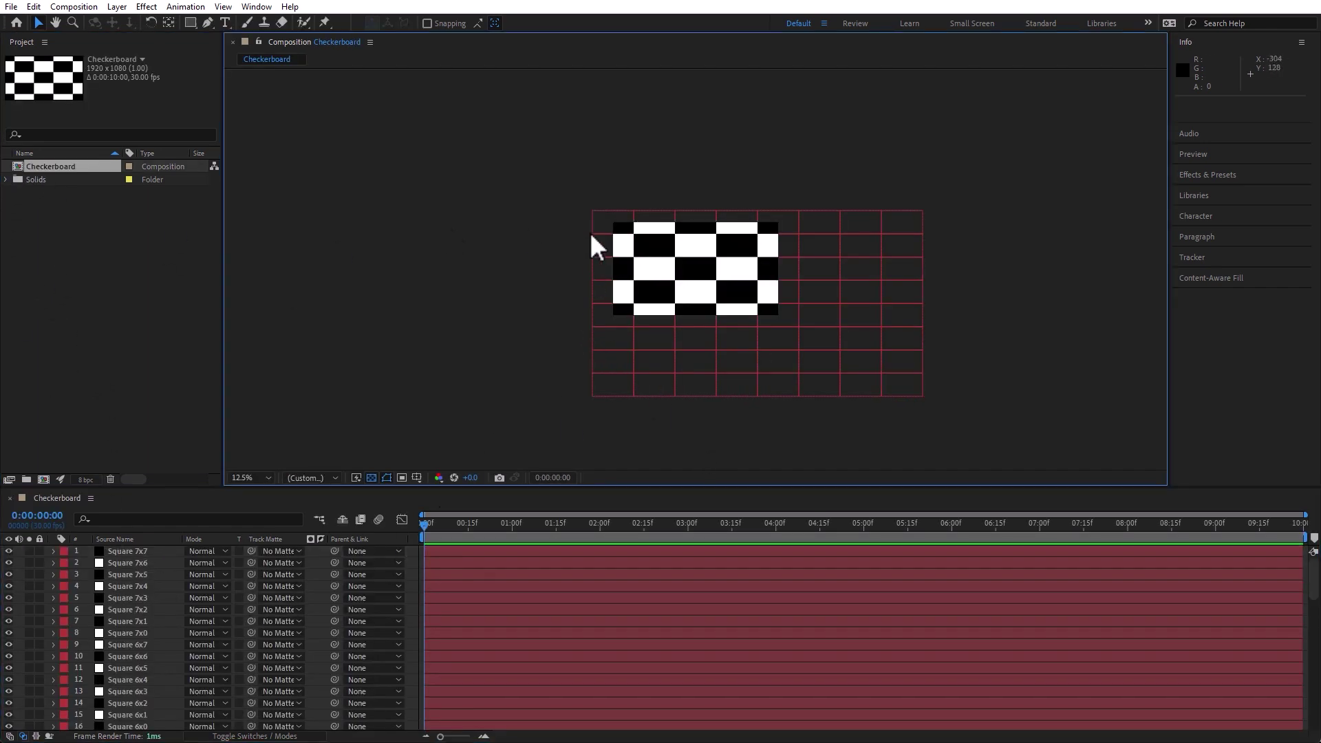
Step: Check the Checkerboard composition's width and height in its composition settings
{"action": "left_click", "coordinate": [74, 7]}
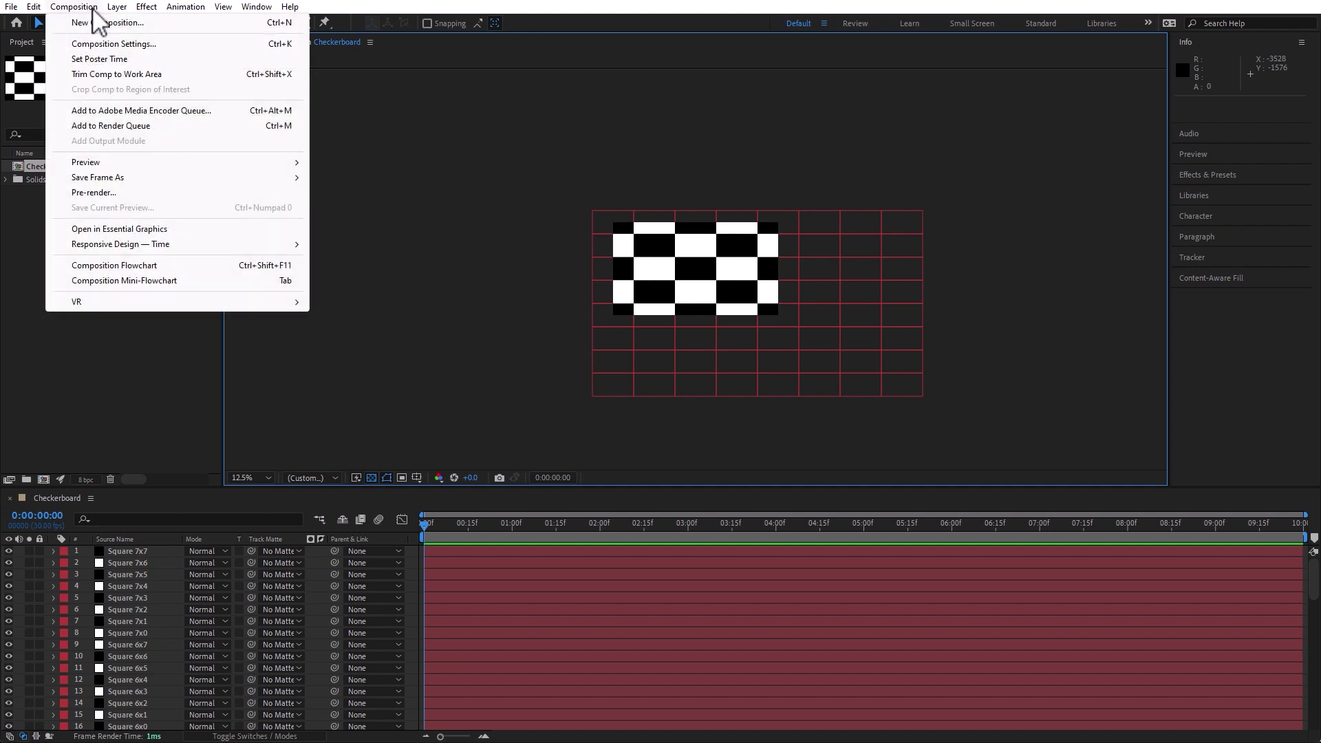
{"action": "left_click", "coordinate": [121, 44]}
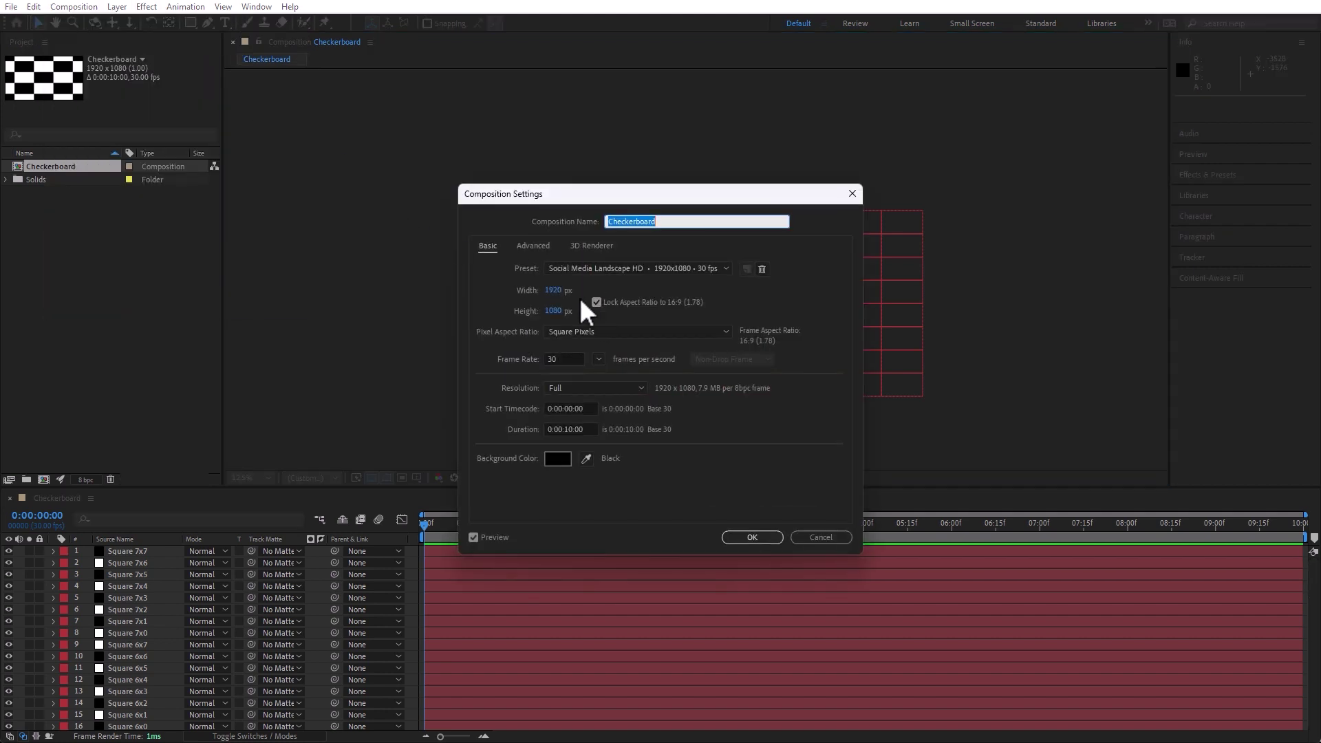
{"action": "left_click", "coordinate": [752, 537]}
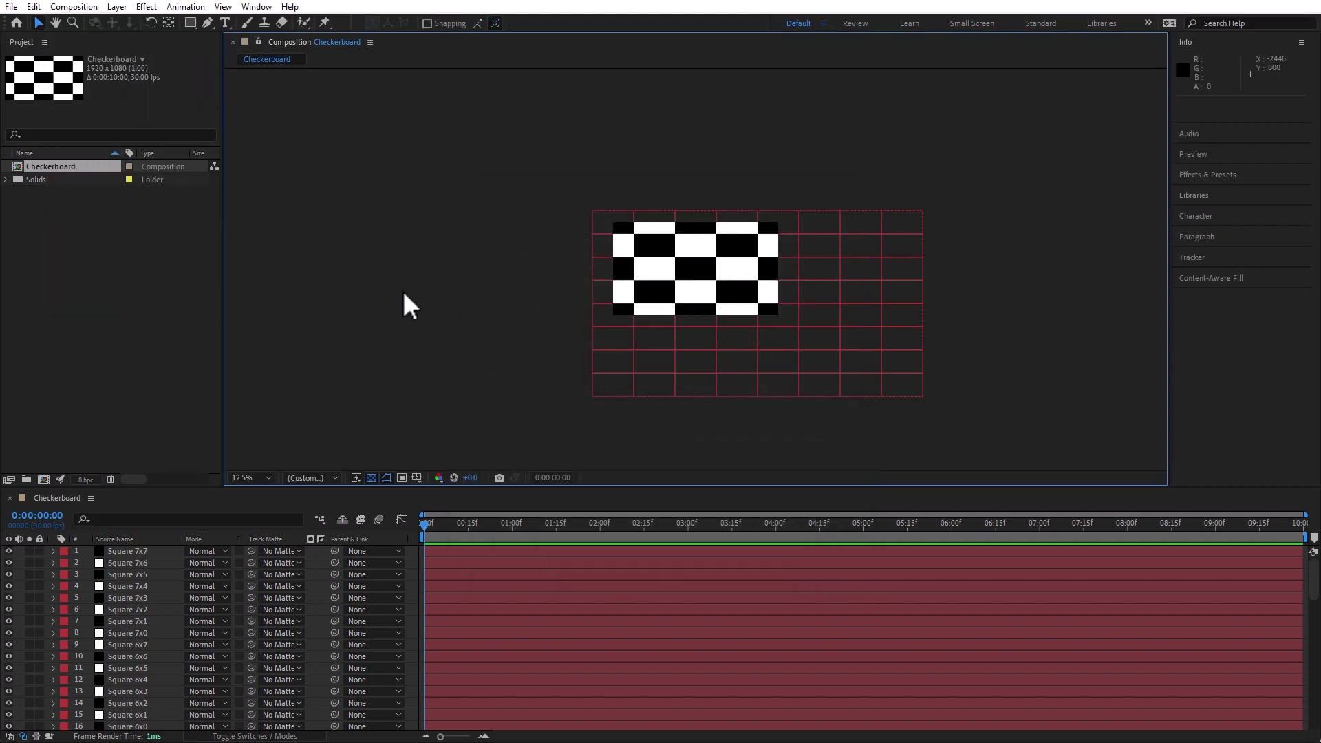
{"action": "left_click", "coordinate": [85, 336]}
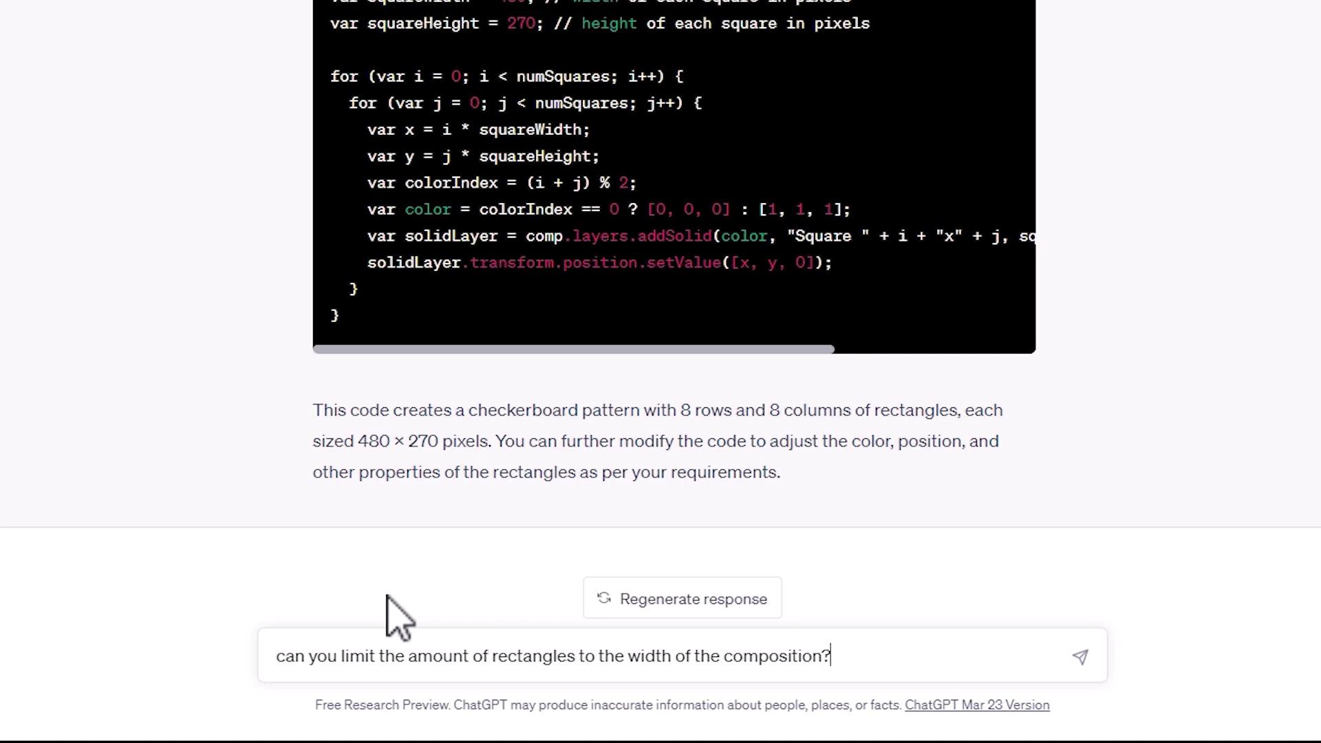
Step: Ask ChatGPT "can you limit the amount of rectangles to the width of the composition?" and replace the Notepad script with the new code
{"action": "key", "text": "Return"}
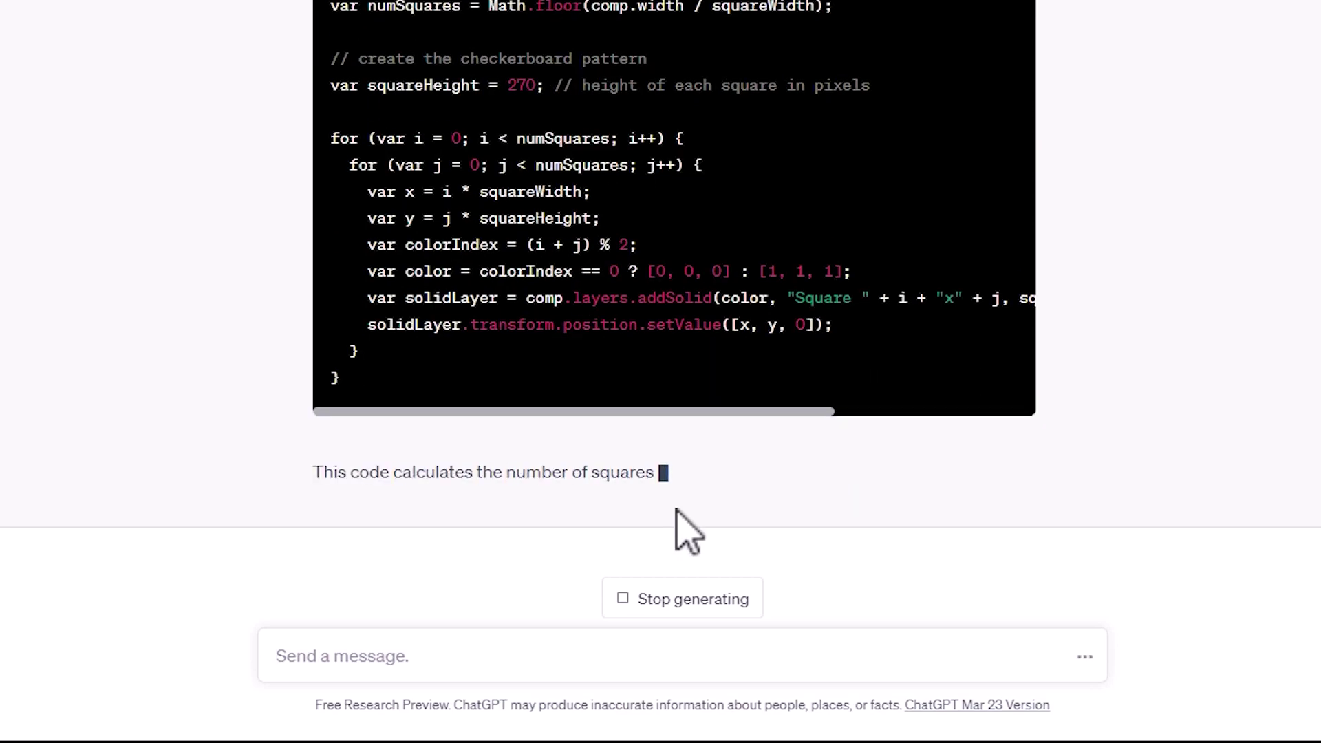
{"action": "scroll", "coordinate": [684, 531], "scroll_direction": "up", "scroll_amount": 5}
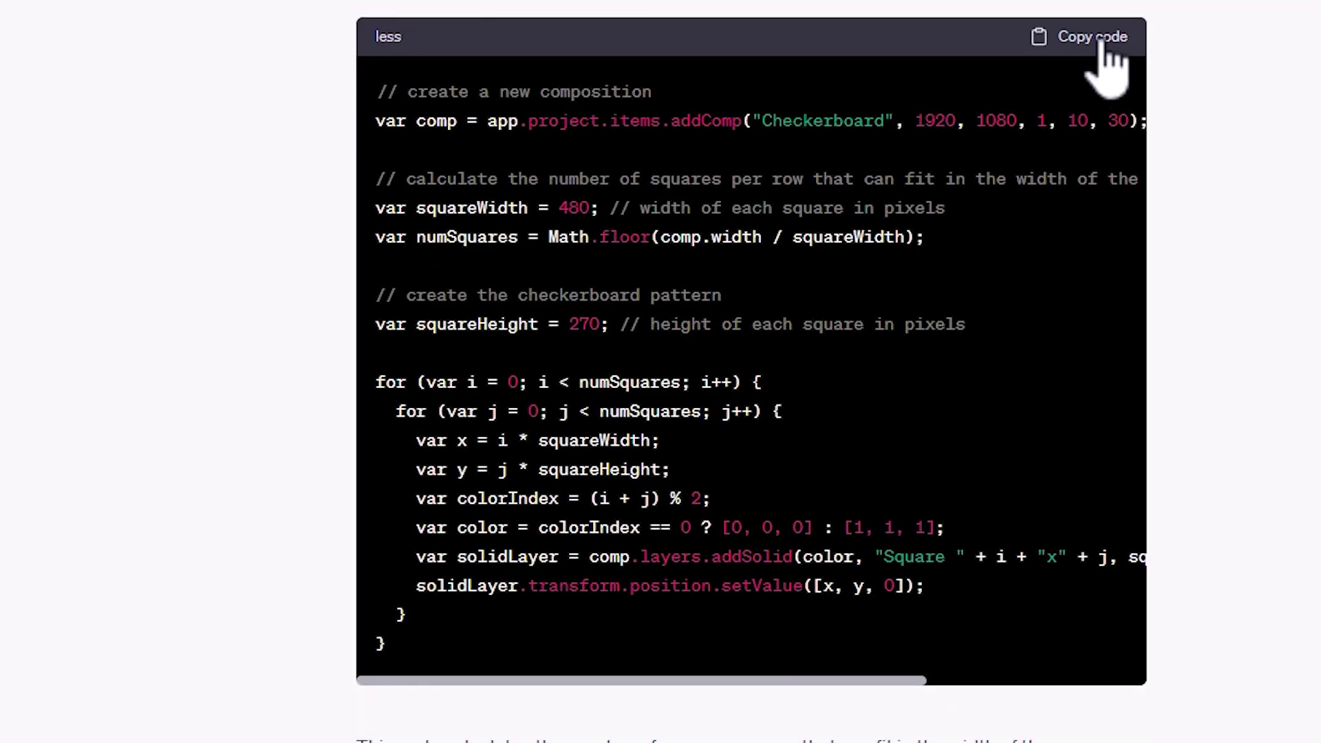
{"action": "left_click", "coordinate": [1102, 42]}
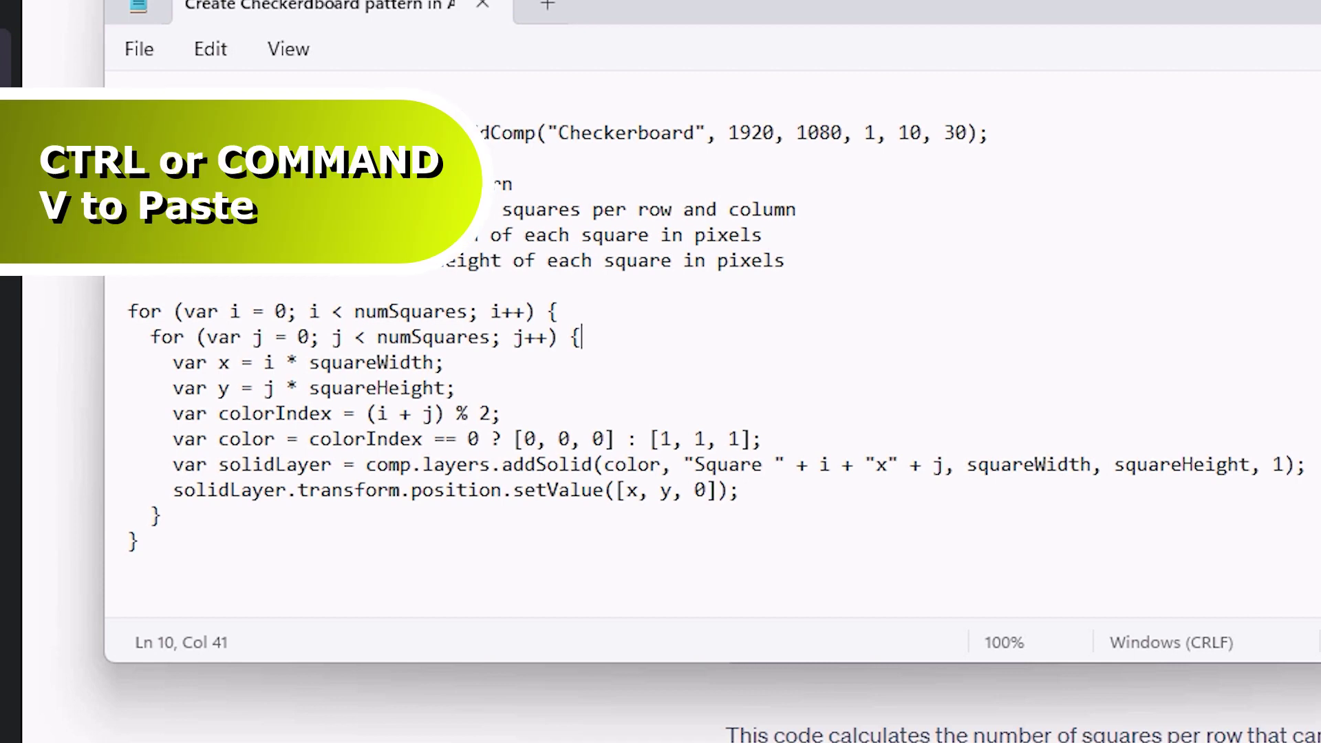
{"action": "key", "text": "ctrl+a"}
{"action": "type", "text": "// create a new composition var comp = app.project.items.addComp(\"Checkerboard\", 1920, 1080, 1, 10, 30);  // calculate the number of squares per row that can fit in the width of the composition var squareWidth = 480; // width of each square in pixels var numSquares = Math.floor(comp.width / squareWidth);  // create the checkerboard pattern var squareHeight = 270; // height of each square in pixels  for (var i = 0; i < numSquares; i++) {   for (var j = 0; j < numSquares; j++) {     var x = i * squareWidth;     var y = j * squareHeight;     var colorIndex = (i + j) % 2;     var color = colorIndex == 0 ? [0, 0, 0] : [1, 1, 1];     var solidLayer = comp.layers.addSolid(color, \"Square \" + i + \"x\" + j, squareWidth, squareHeight, 1);     solidLayer.transform.position.setValue([x, y, 0]);   } }"}
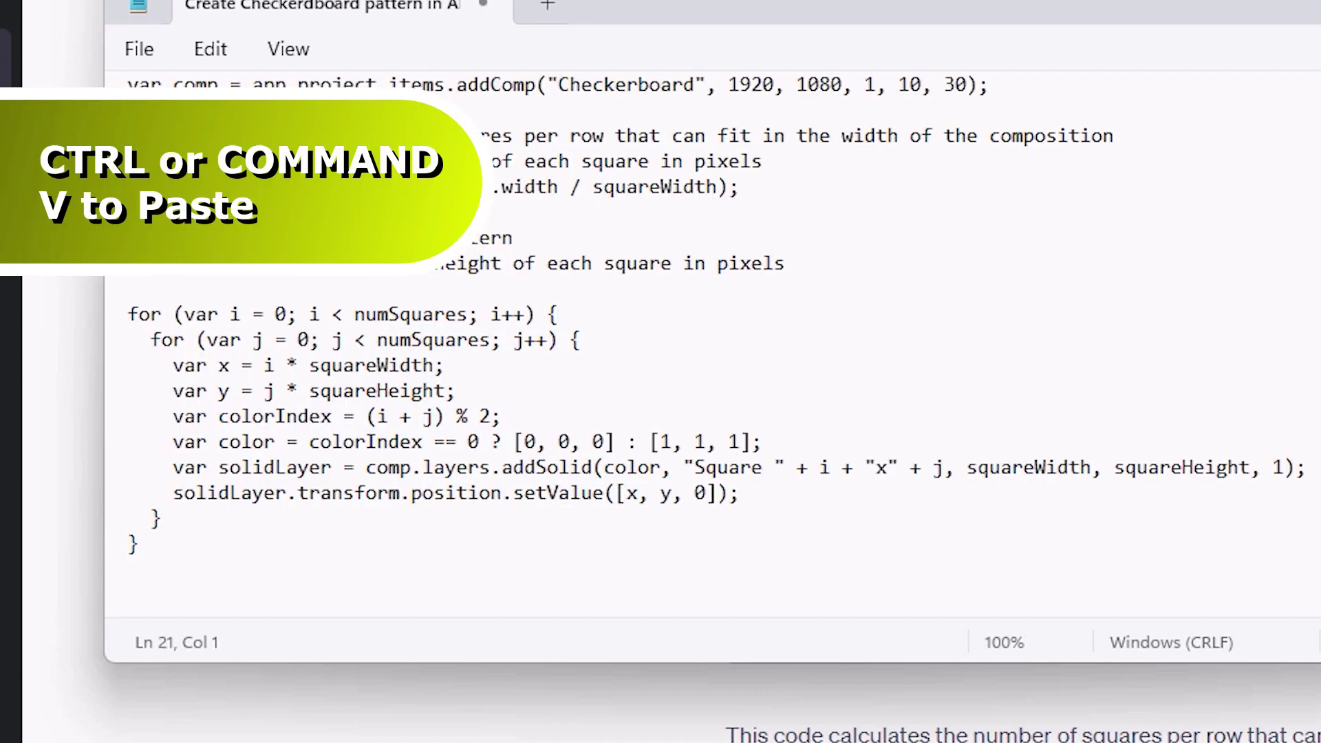
Step: Save the width-limited script to the Desktop as "Create Checkerdboard pattern in AE - 4.jsx" with the file type All files
{"action": "key", "text": "ctrl+shift+s"}
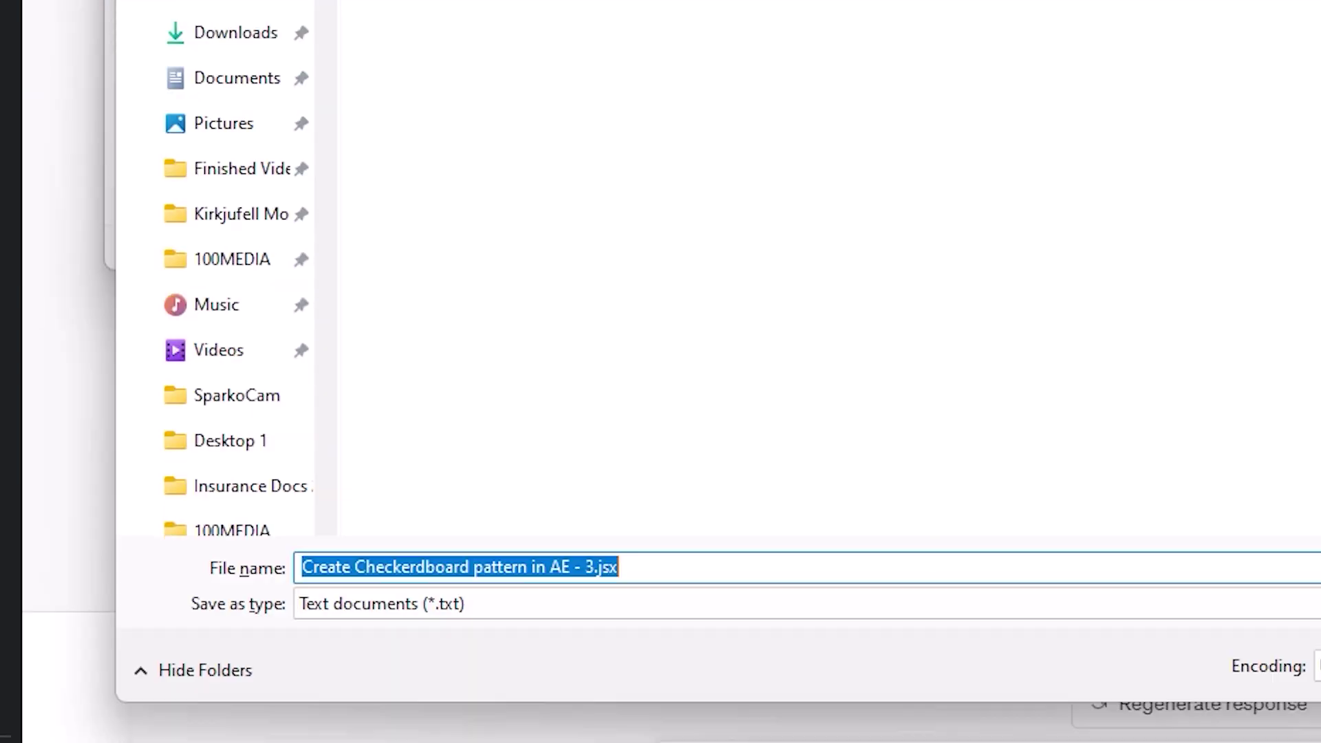
{"action": "left_click", "coordinate": [767, 604]}
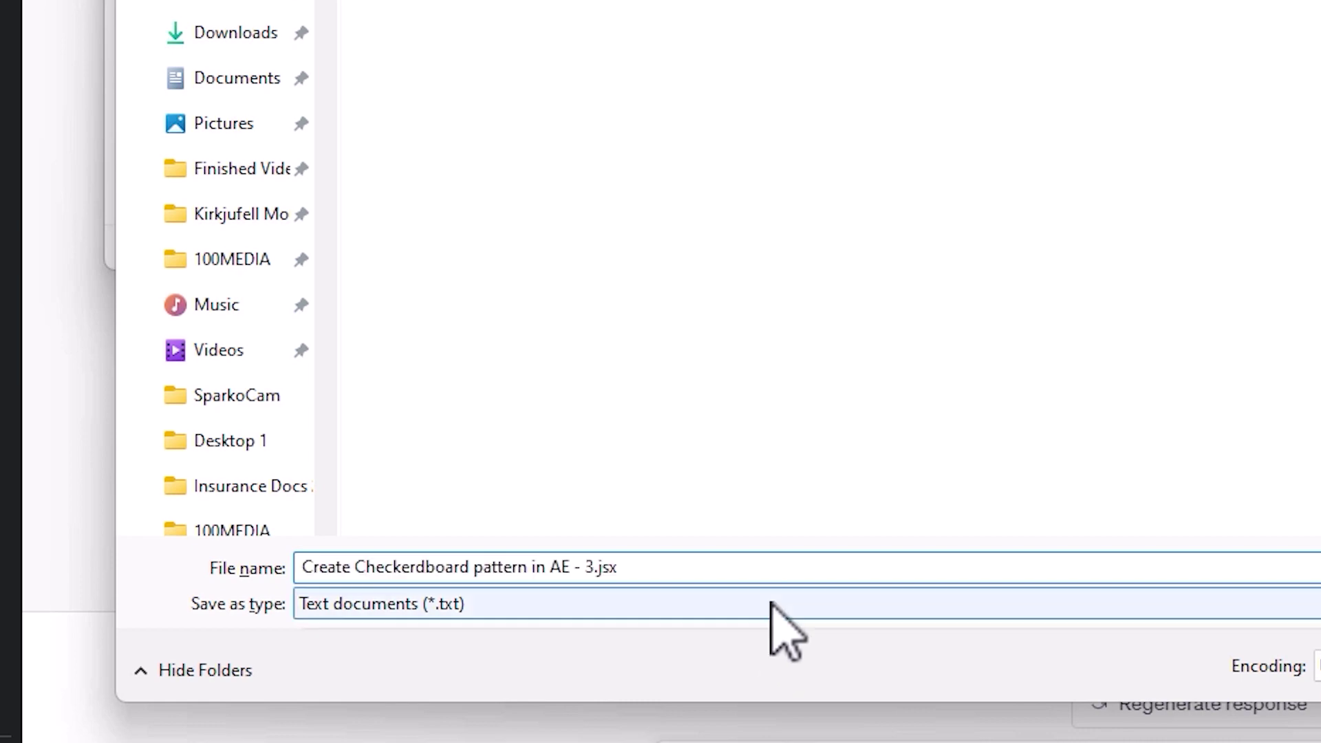
{"action": "left_click", "coordinate": [657, 651]}
{"action": "left_click", "coordinate": [575, 17]}
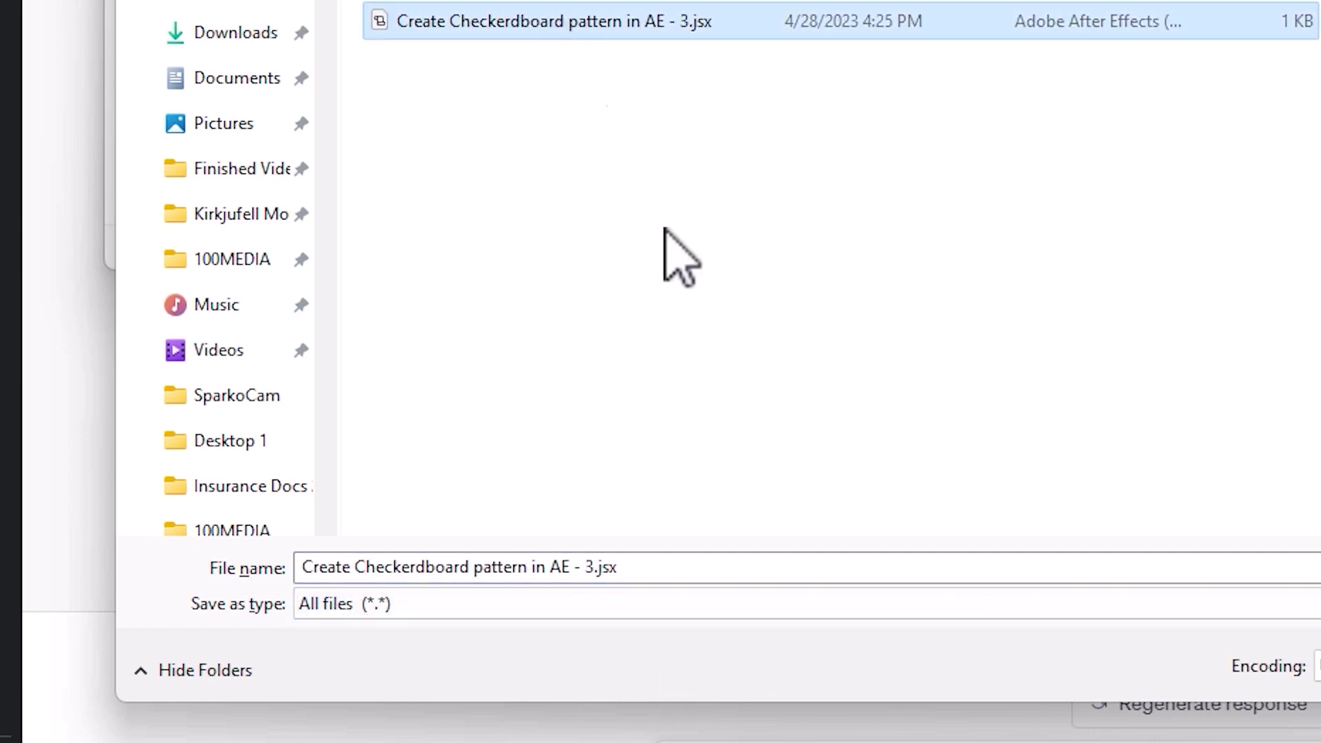
{"action": "left_click", "coordinate": [591, 567]}
{"action": "left_click", "coordinate": [591, 568]}
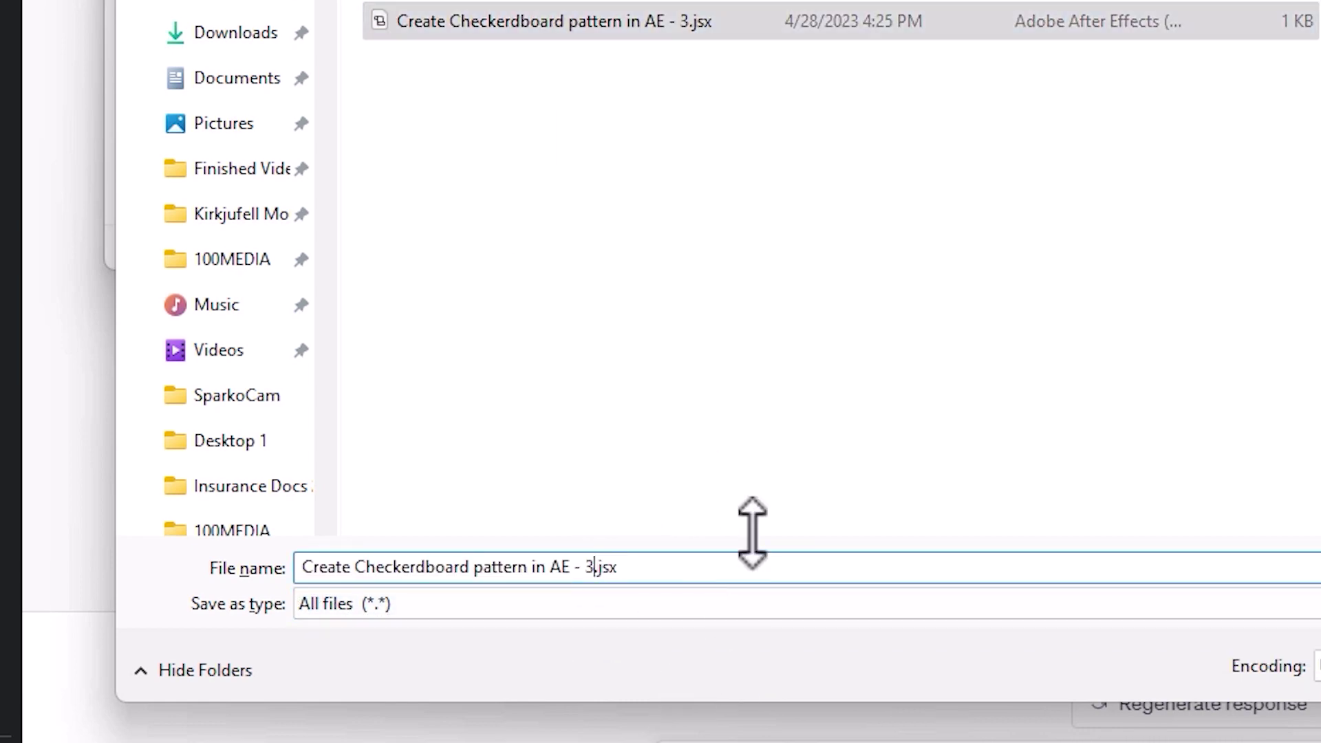
{"action": "key", "text": "BackSpace"}
{"action": "type", "text": "4"}
{"action": "key", "text": "Return"}
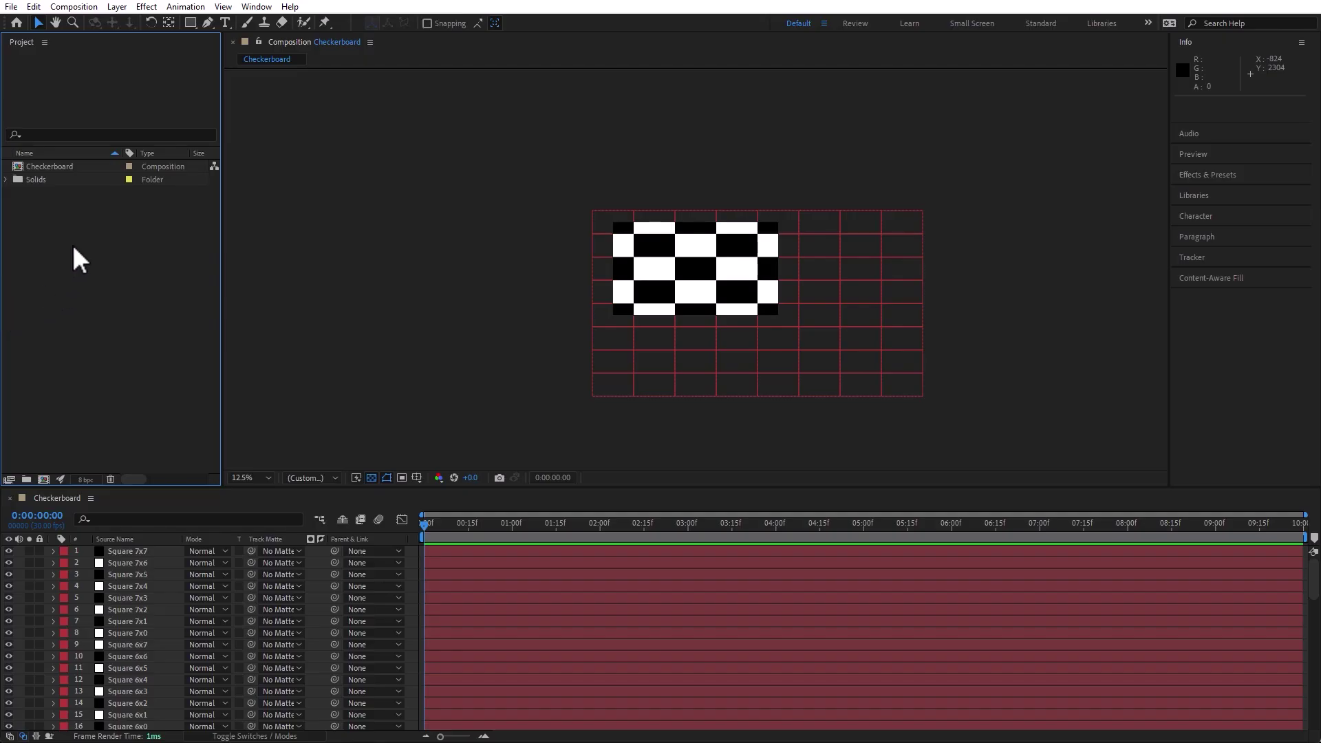
Step: Delete the Checkerboard composition and the Solids folder from the After Effects project
{"action": "key", "text": "Delete"}
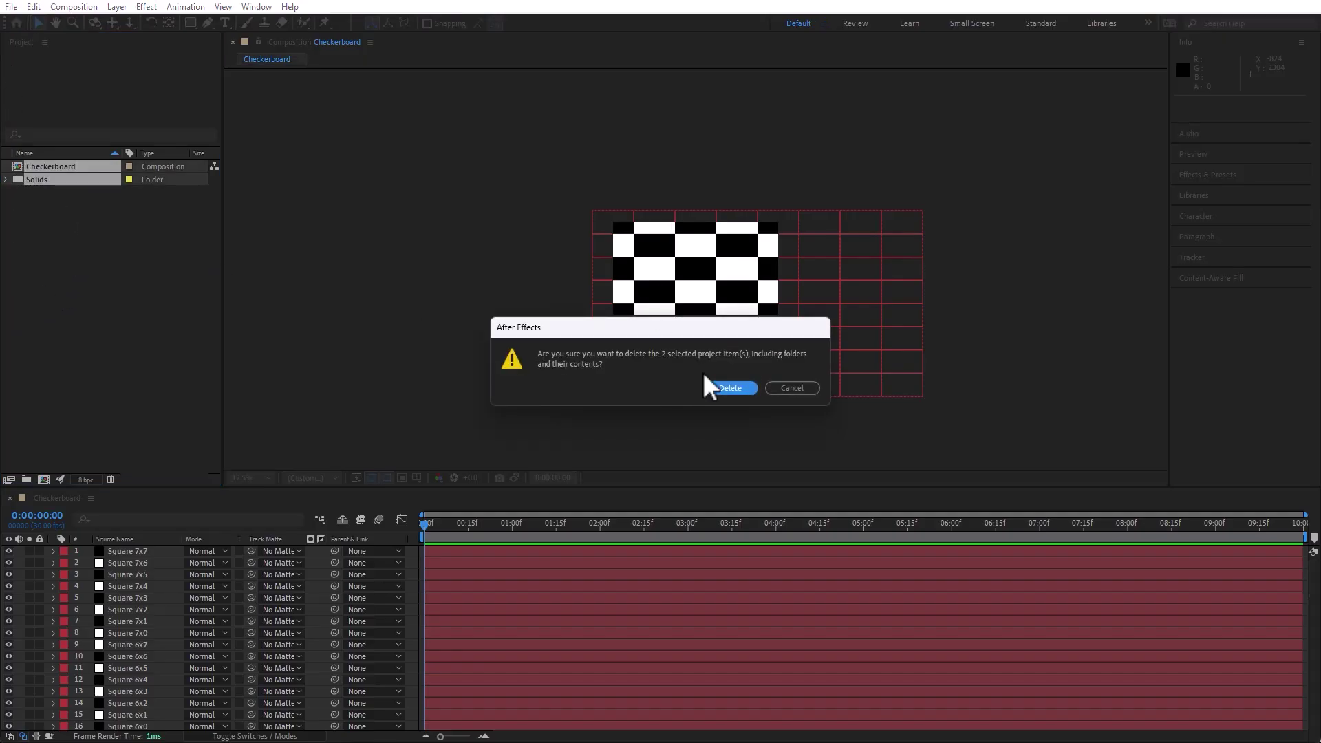
{"action": "left_click", "coordinate": [729, 389]}
Step: Run the script file "Create Checkerdboard pattern in AE - 4.jsx" and open the resulting Checkerboard composition
{"action": "left_click", "coordinate": [12, 8]}
{"action": "mouse_move", "coordinate": [127, 390]}
{"action": "left_click", "coordinate": [275, 389]}
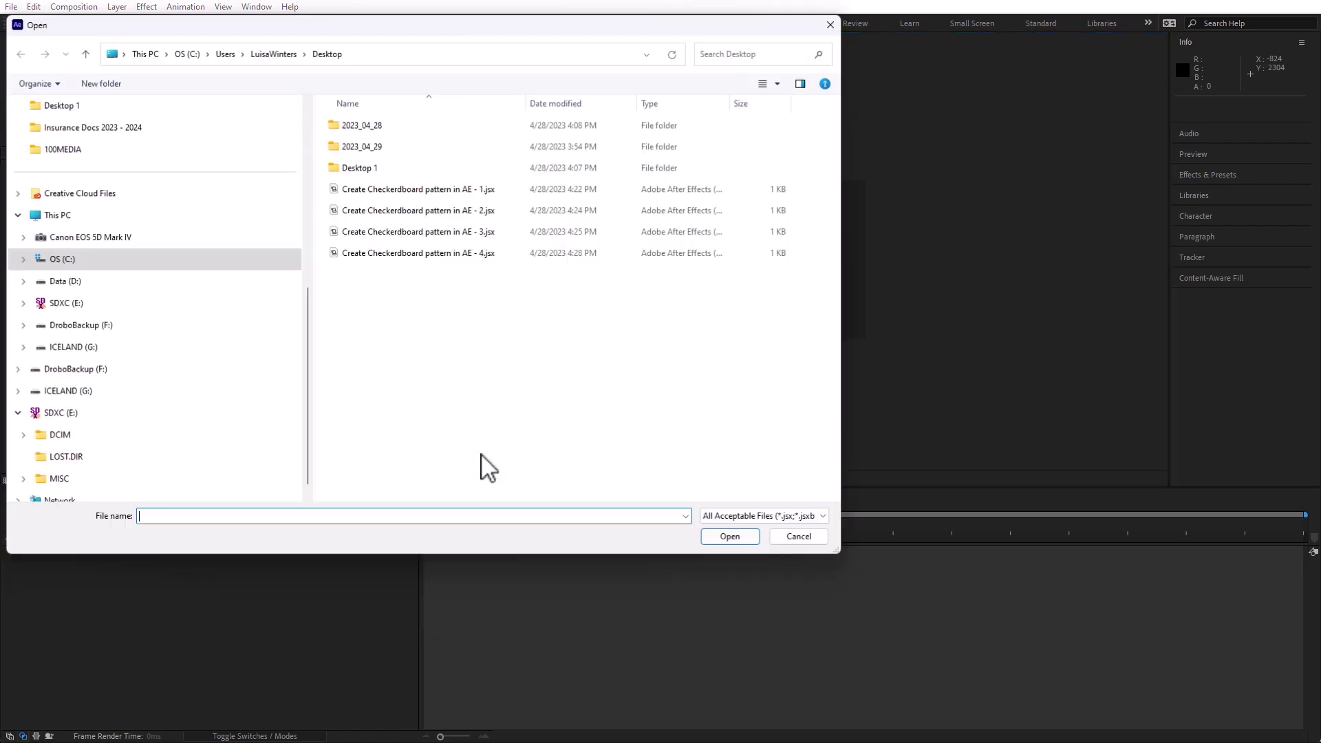
{"action": "double_click", "coordinate": [344, 253]}
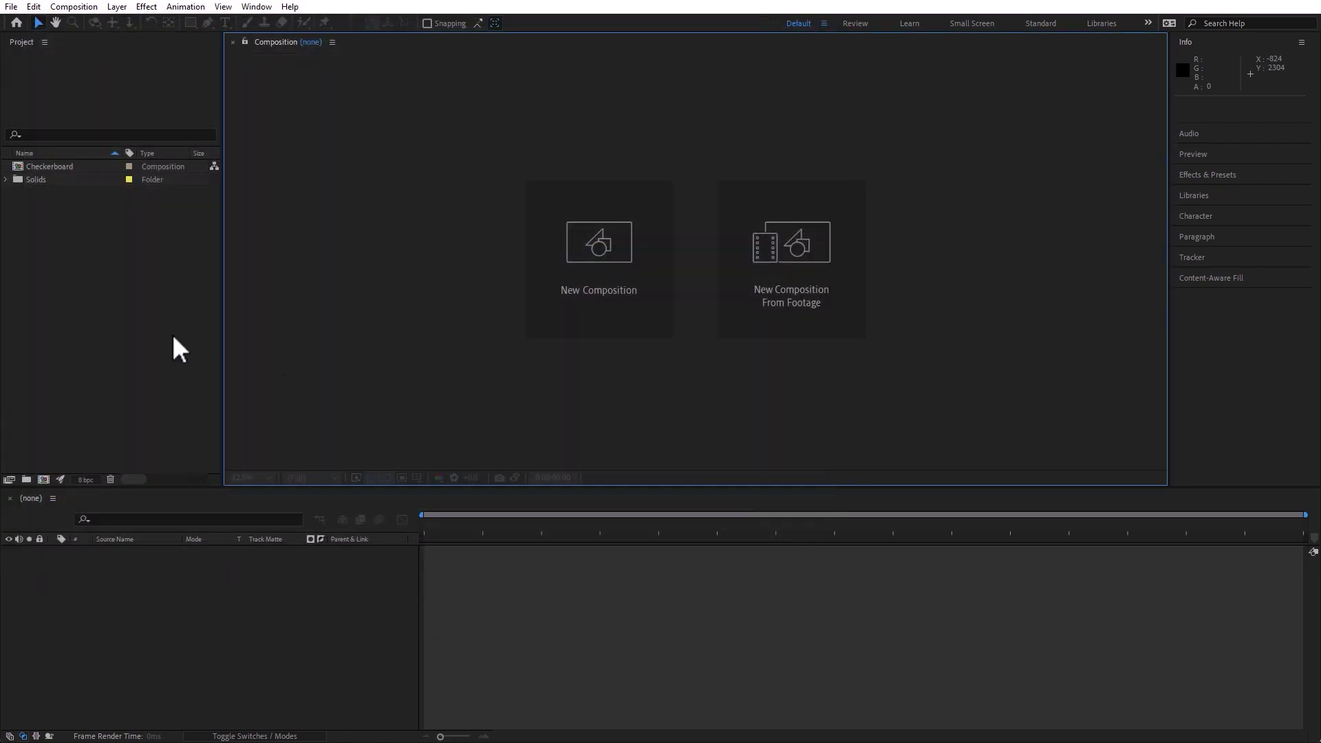
{"action": "double_click", "coordinate": [21, 169]}
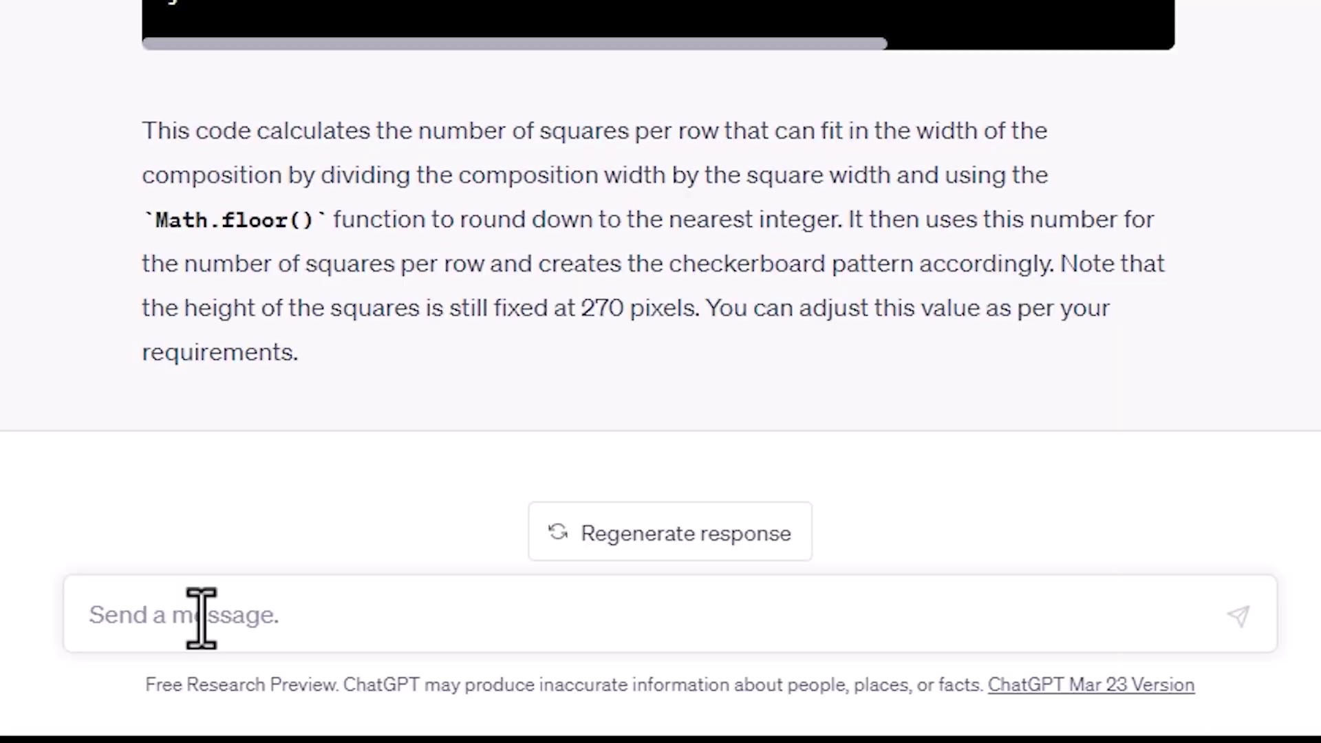
Step: Ask ChatGPT "Can you reposition the rectangles so that they fill the entire composition?" and replace the Notepad script with the new code
{"action": "left_click", "coordinate": [200, 613]}
{"action": "type", "text": "C"}
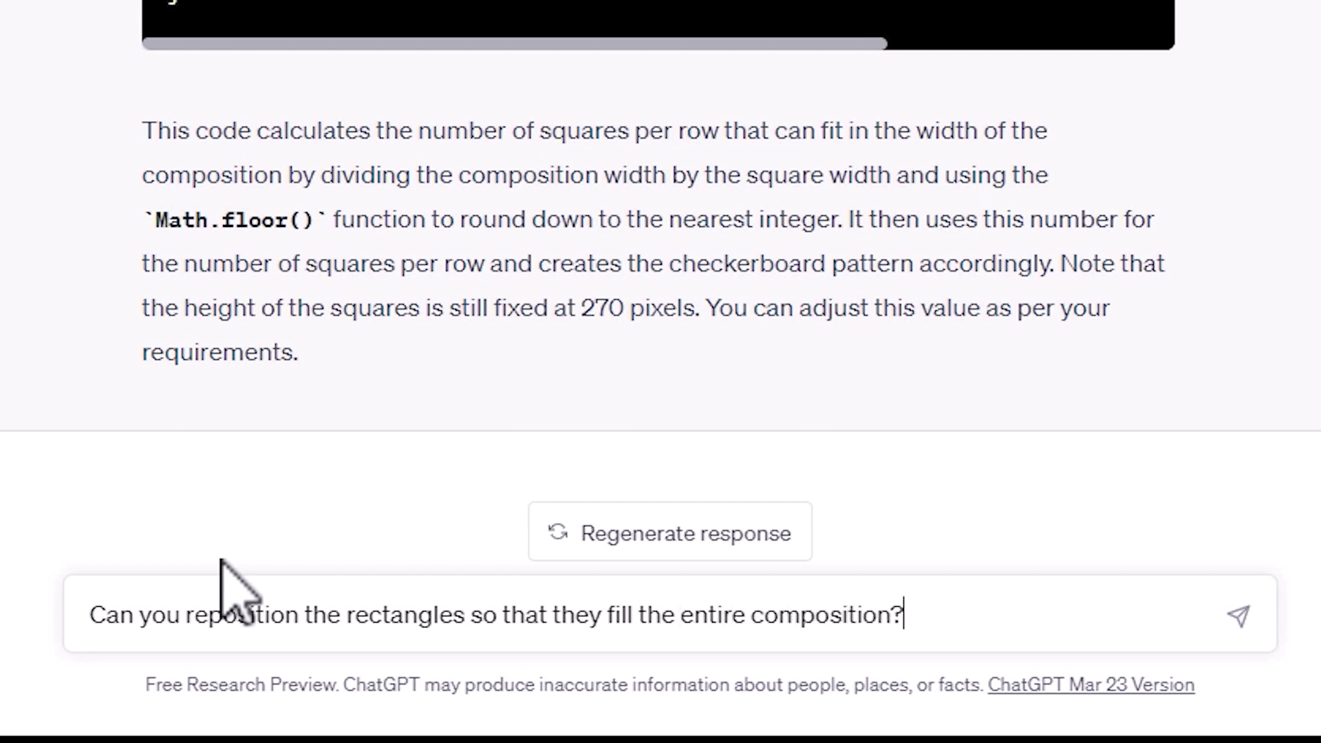
{"action": "key", "text": "Return"}
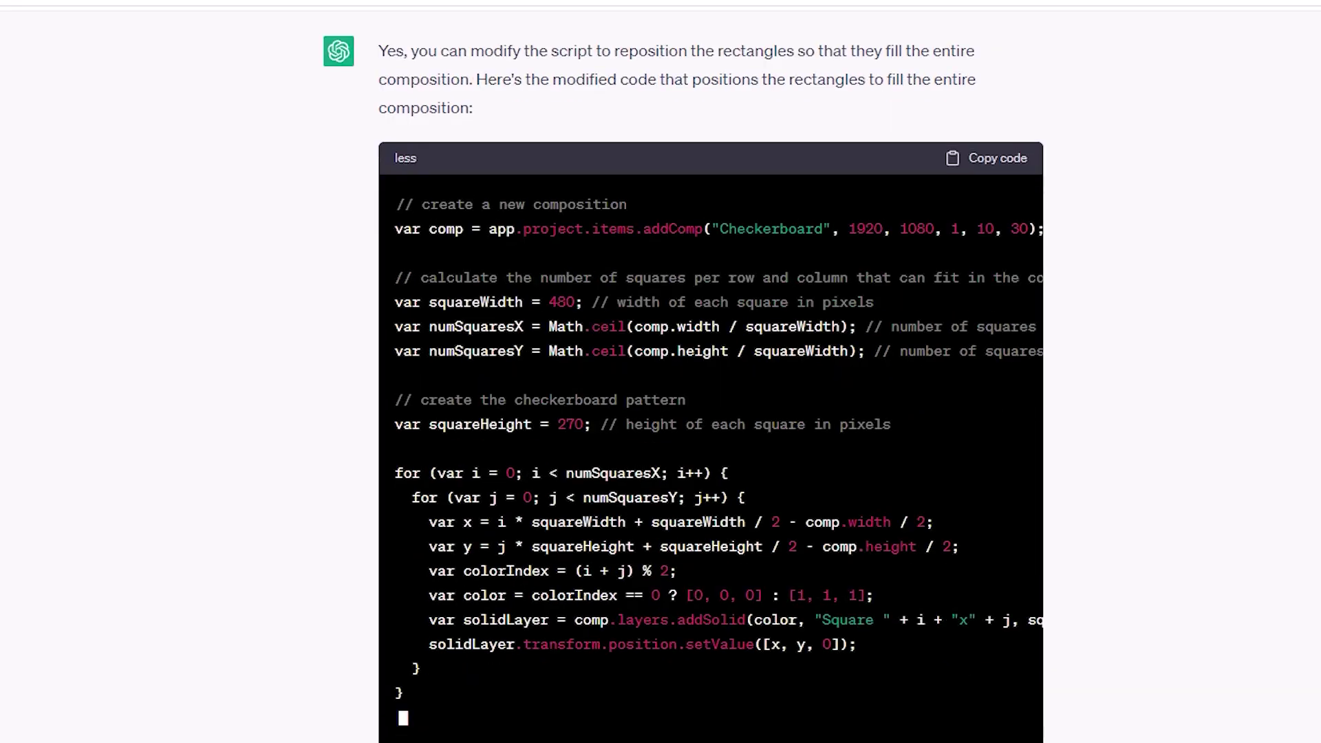
{"action": "left_click", "coordinate": [997, 106]}
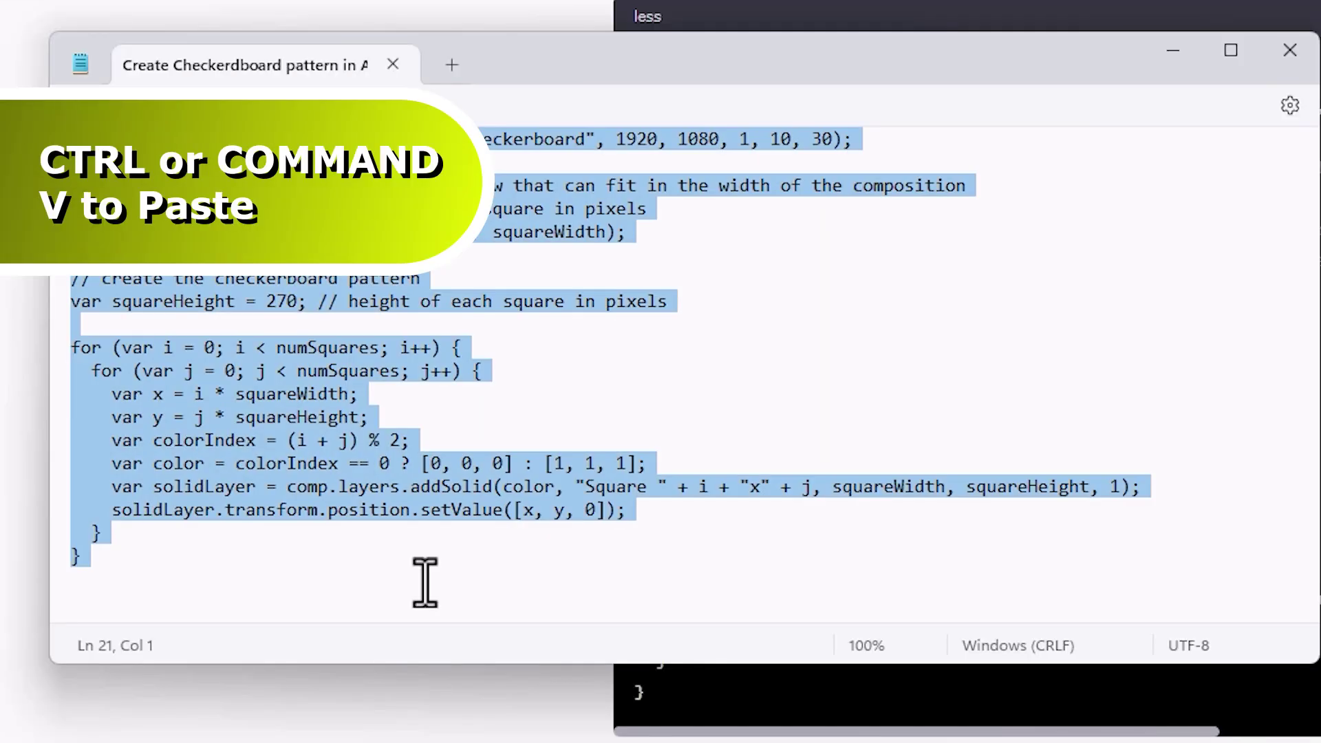
{"action": "key", "text": "ctrl+v"}
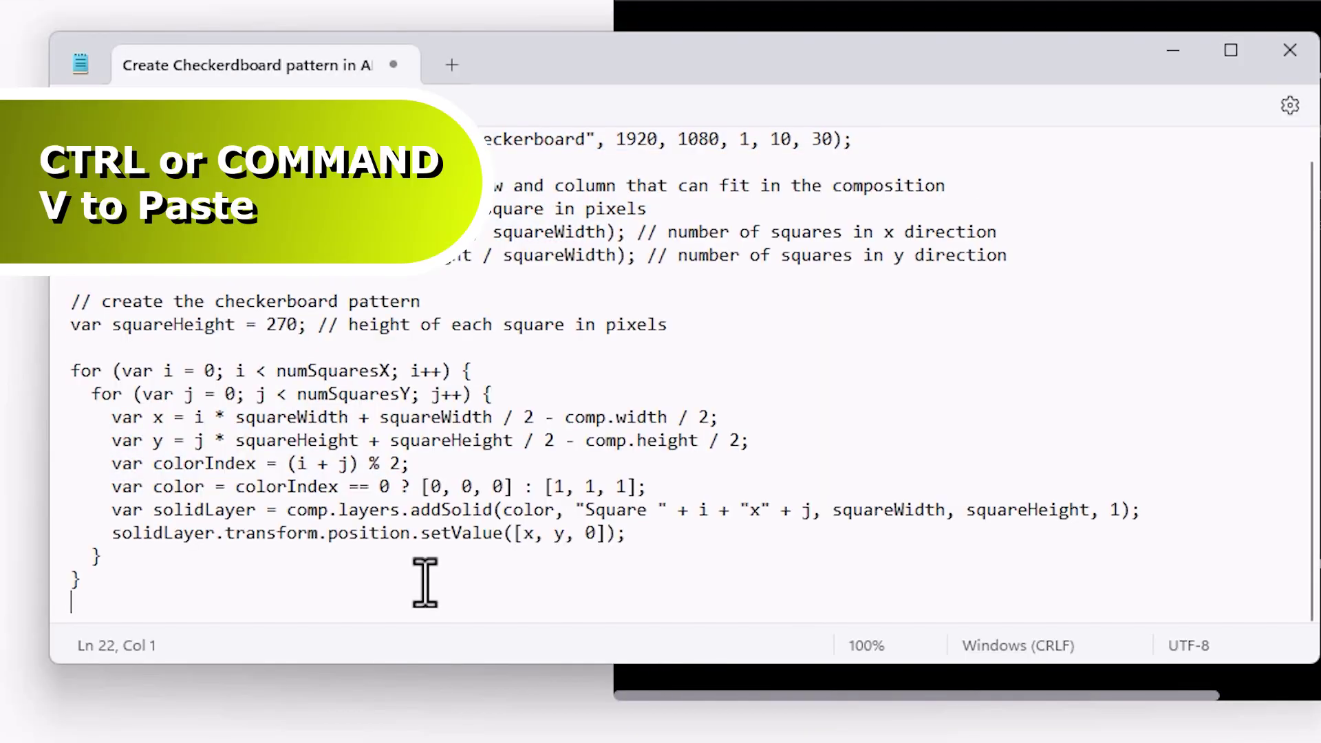
Step: Save the repositioning script to the Desktop as "Create Checkerdboard pattern in AE - 5.jsx" with the file type All files
{"action": "left_click", "coordinate": [80, 107]}
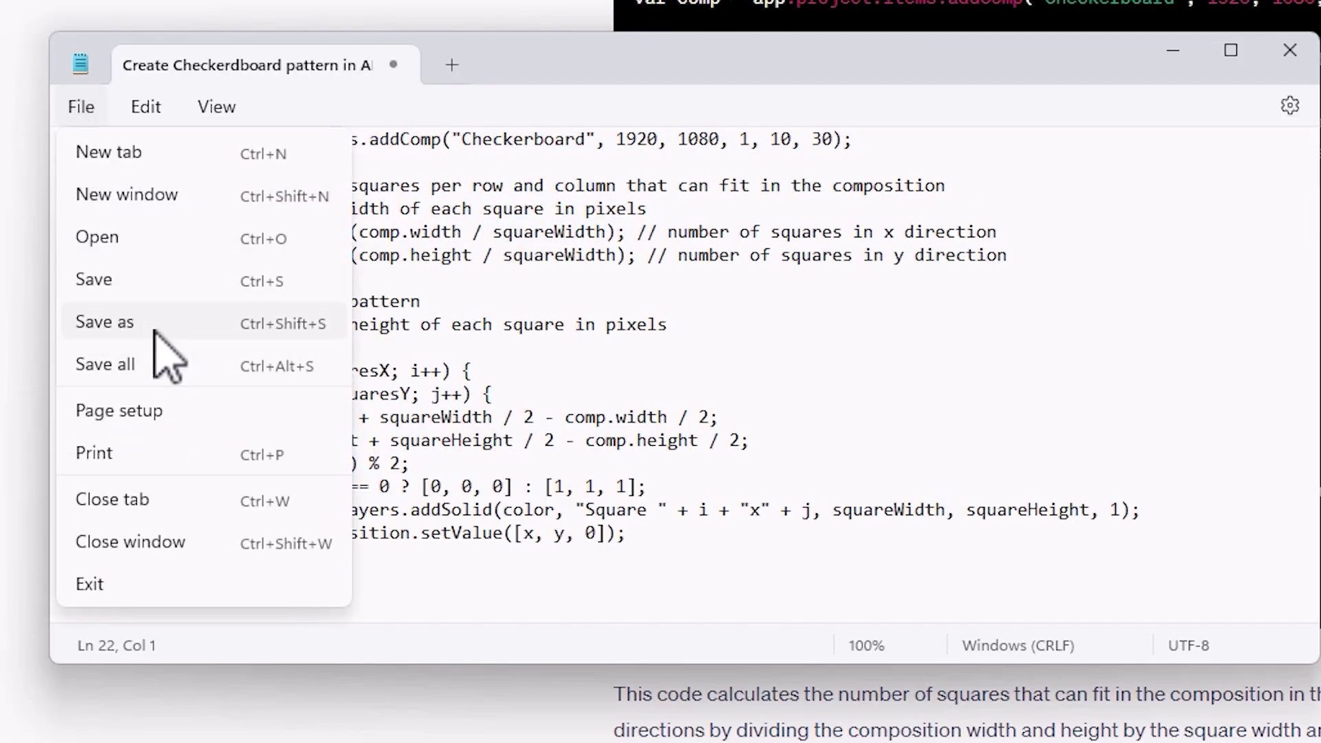
{"action": "left_click", "coordinate": [153, 323]}
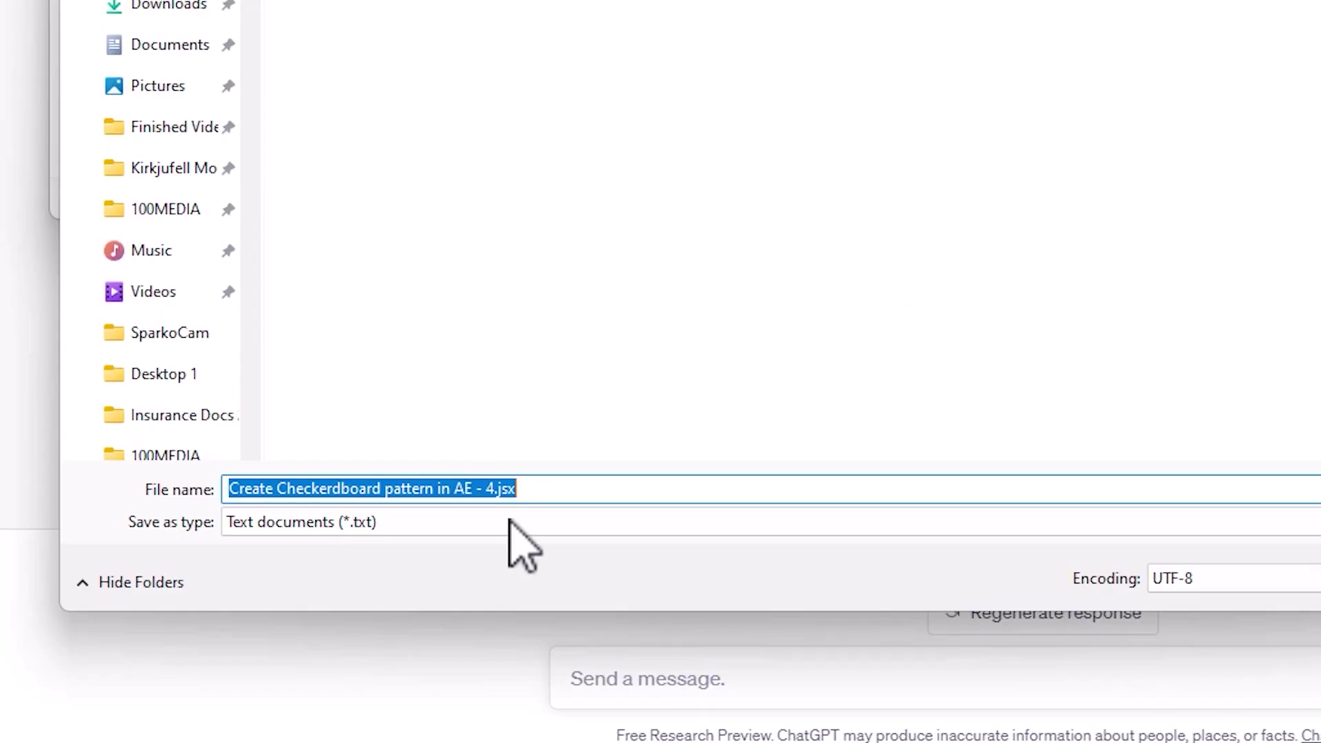
{"action": "left_click", "coordinate": [509, 523]}
{"action": "left_click", "coordinate": [478, 566]}
{"action": "left_click", "coordinate": [400, 31]}
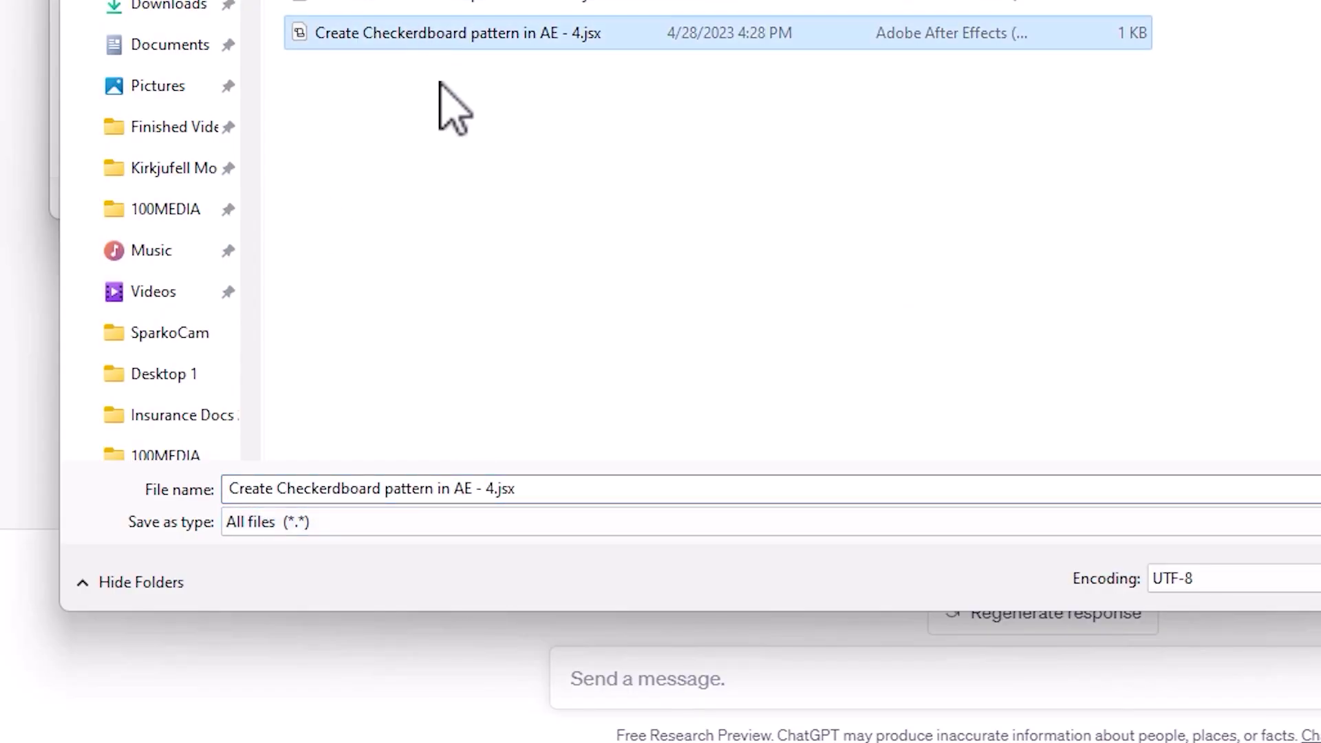
{"action": "left_click", "coordinate": [492, 488]}
{"action": "left_click", "coordinate": [492, 487]}
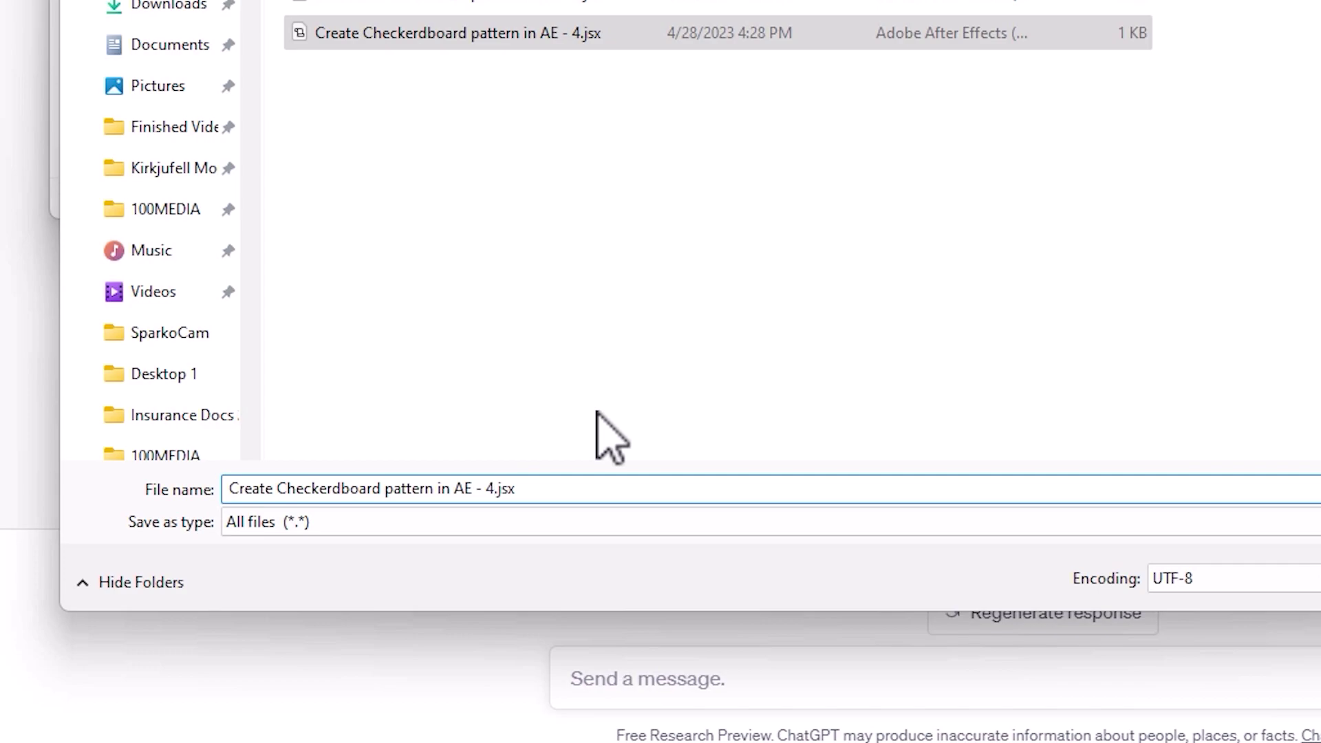
{"action": "key", "text": "BackSpace"}
{"action": "type", "text": "5"}
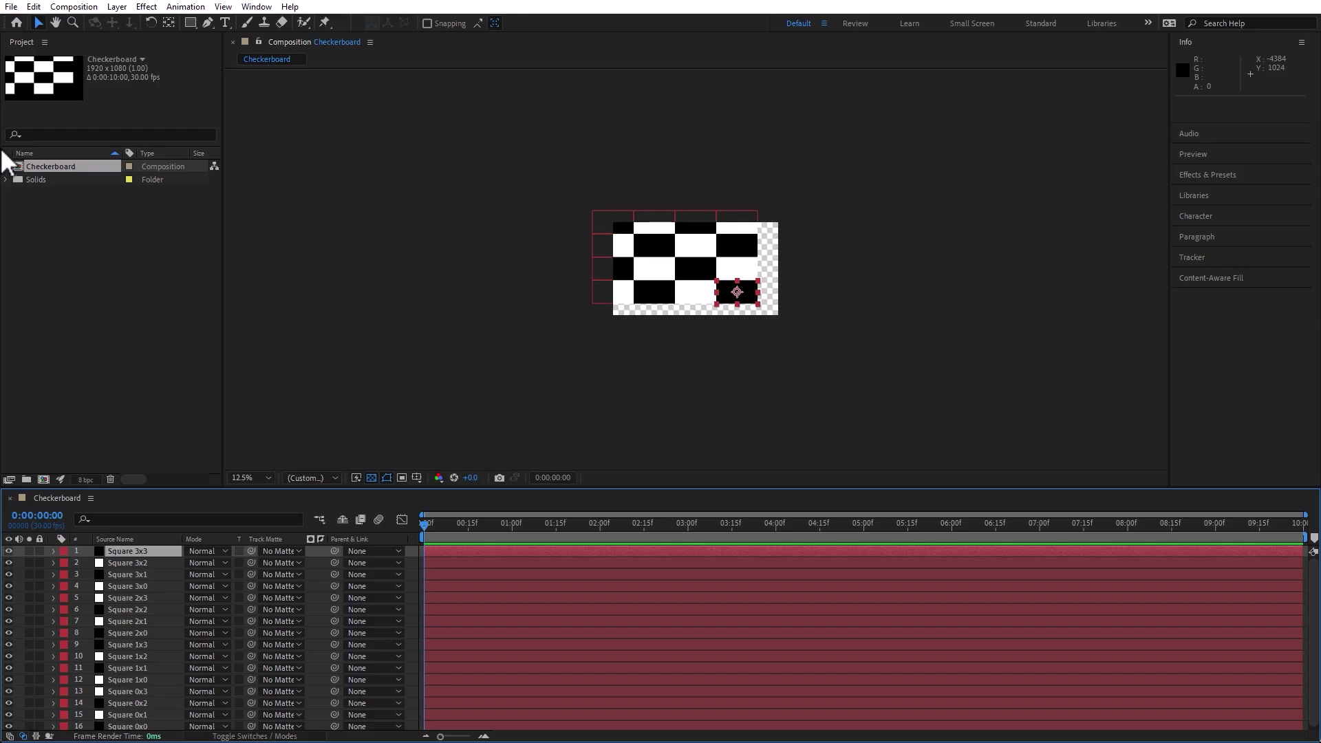
Step: Delete the Checkerboard composition and the Solids folder from the After Effects project
{"action": "key", "text": "ctrl+a"}
{"action": "key", "text": "Delete"}
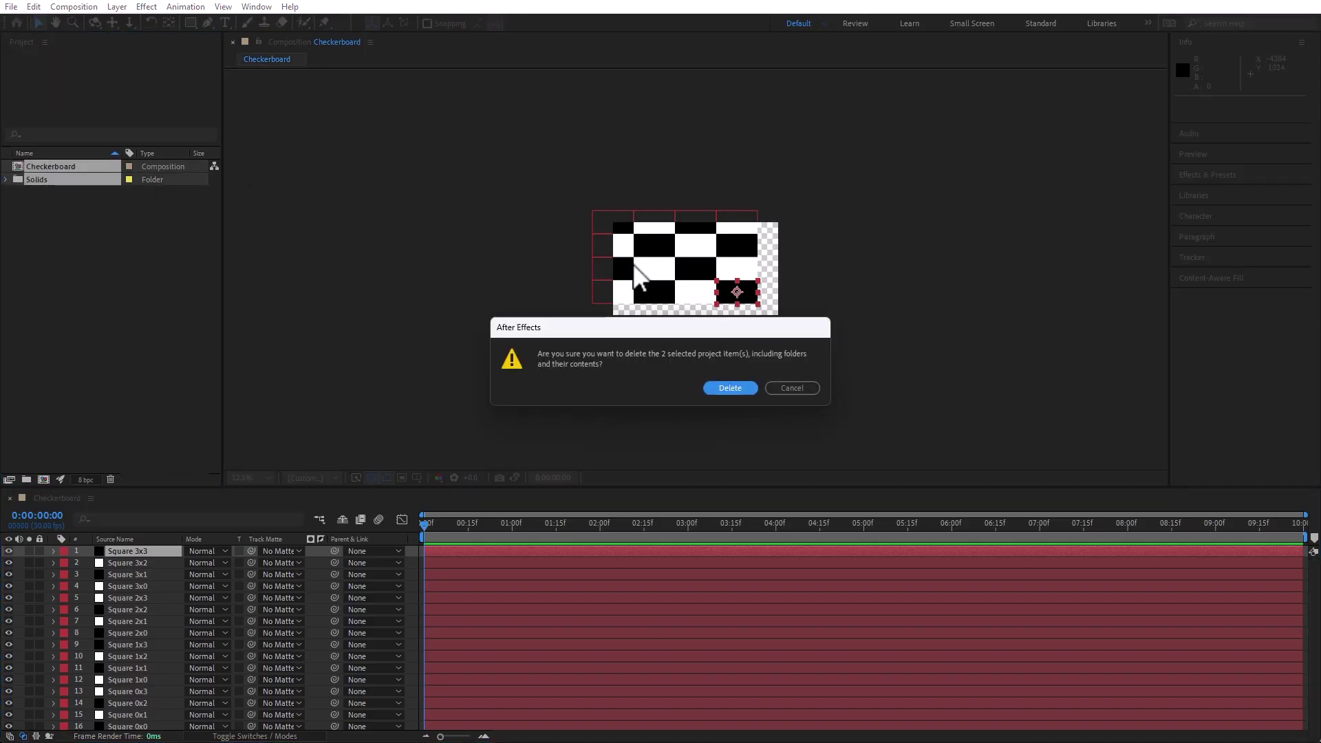
{"action": "left_click", "coordinate": [730, 389]}
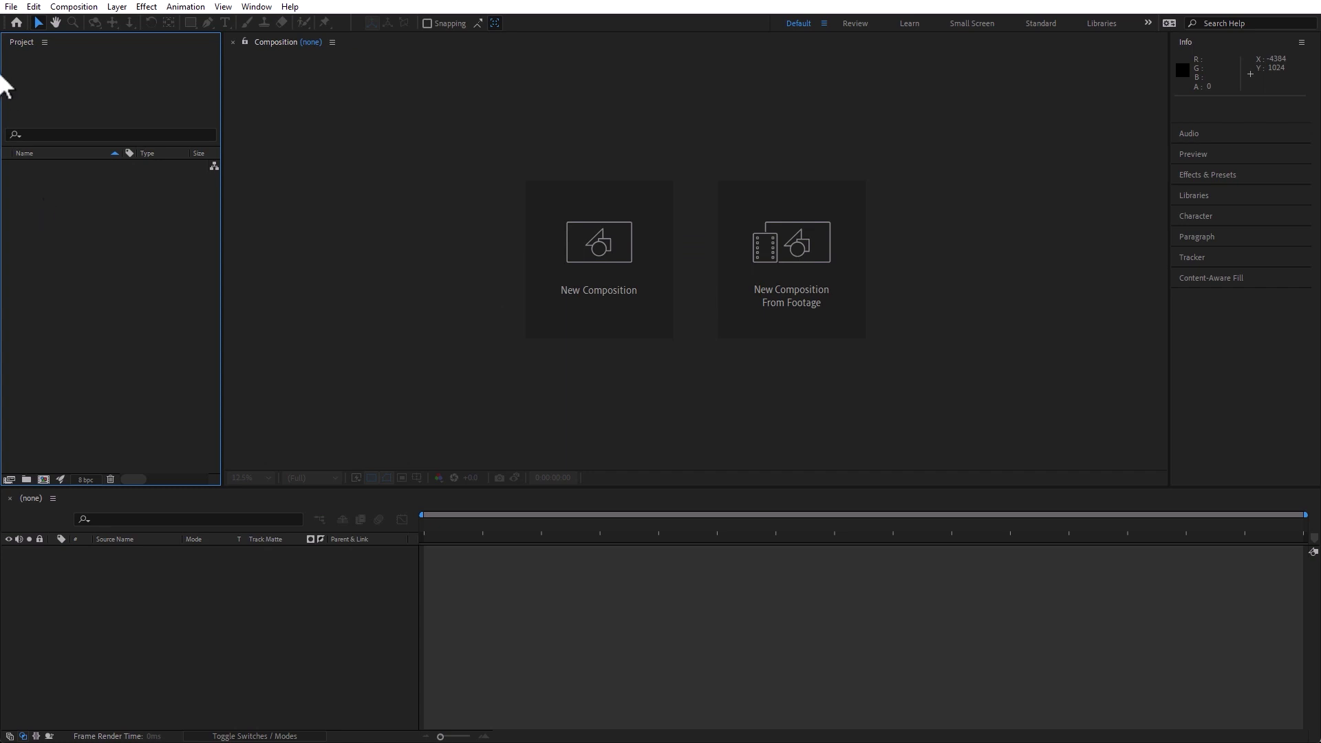
Step: Run the script file "Create Checkerdboard pattern in AE - 5.jsx" and open the resulting Checkerboard composition
{"action": "left_click", "coordinate": [11, 6]}
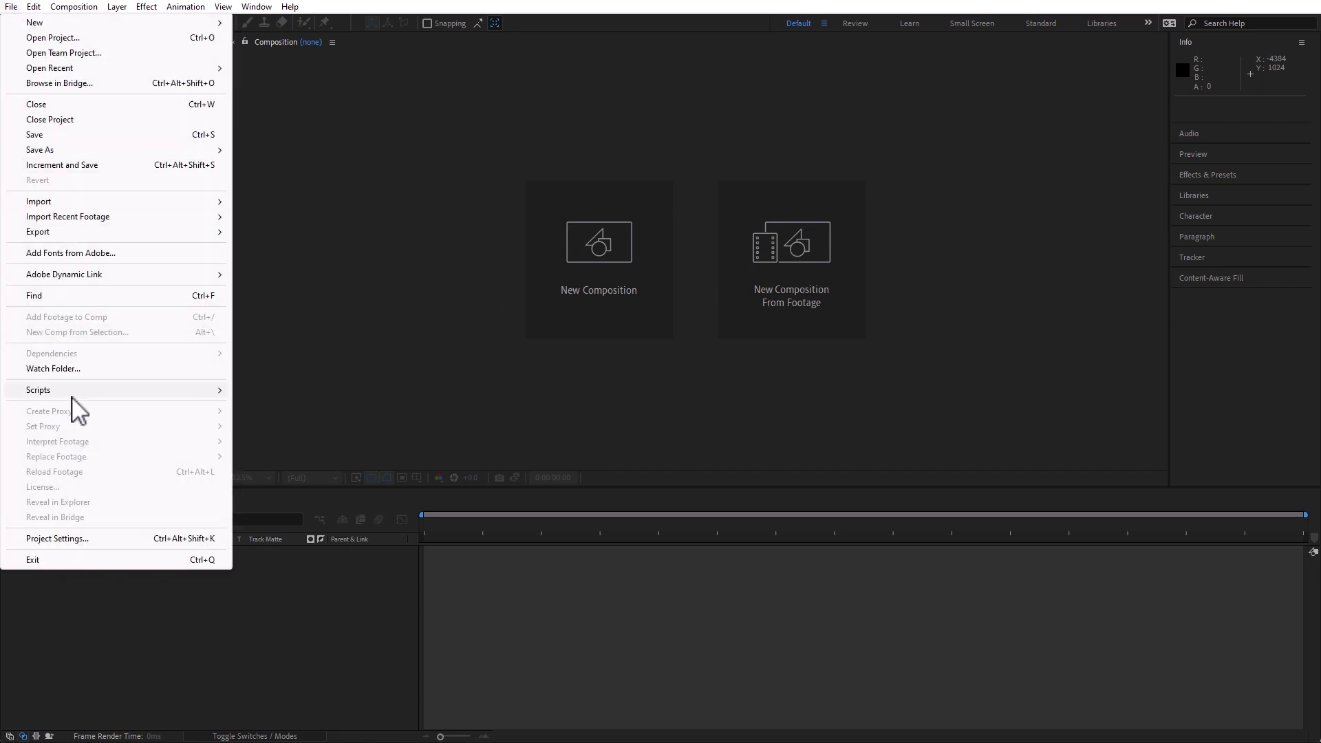
{"action": "mouse_move", "coordinate": [76, 390]}
{"action": "left_click", "coordinate": [324, 391]}
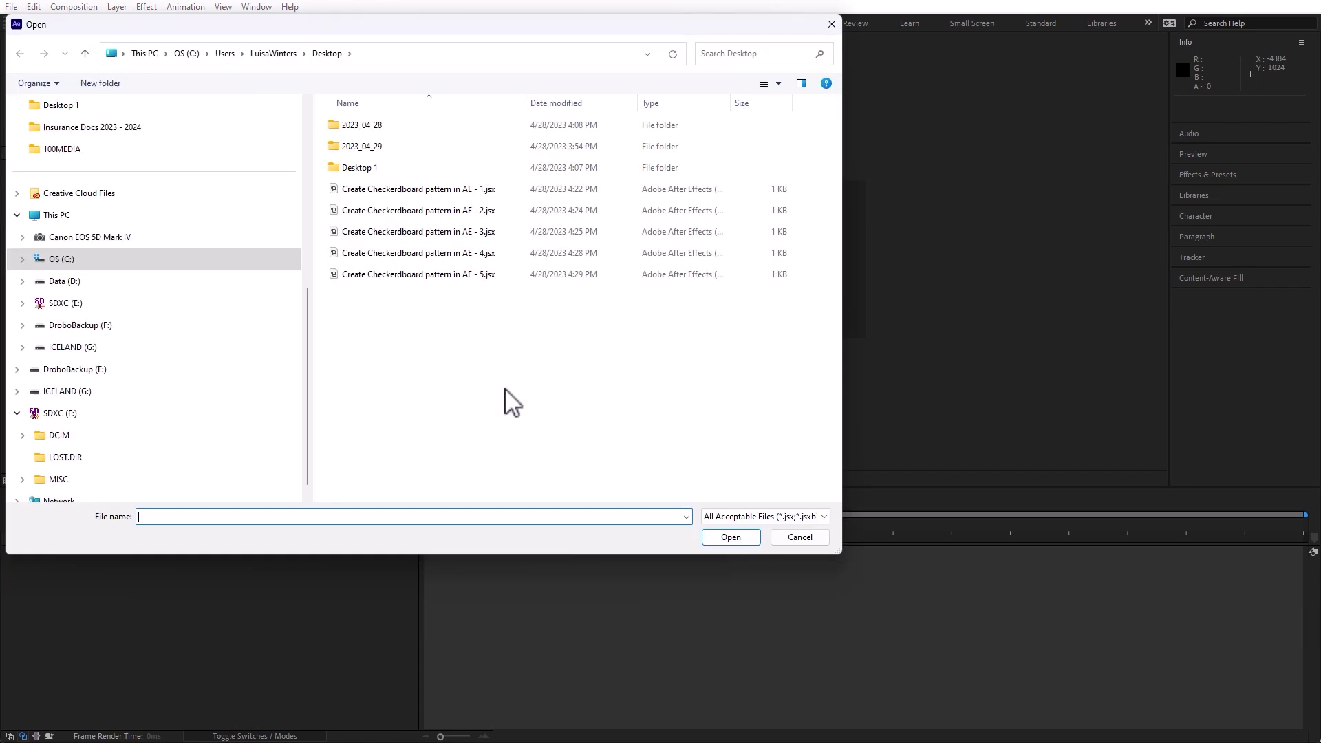
{"action": "left_click", "coordinate": [381, 275]}
{"action": "double_click", "coordinate": [381, 275]}
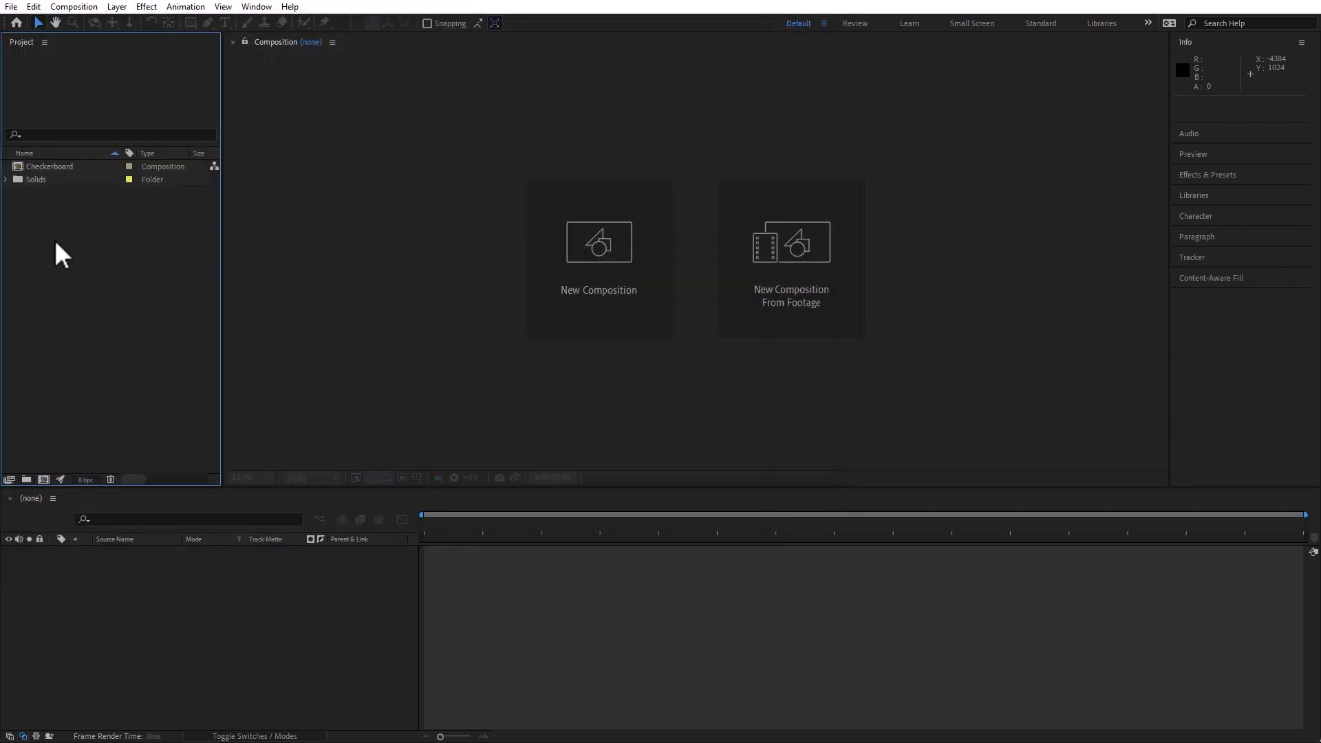
{"action": "double_click", "coordinate": [14, 167]}
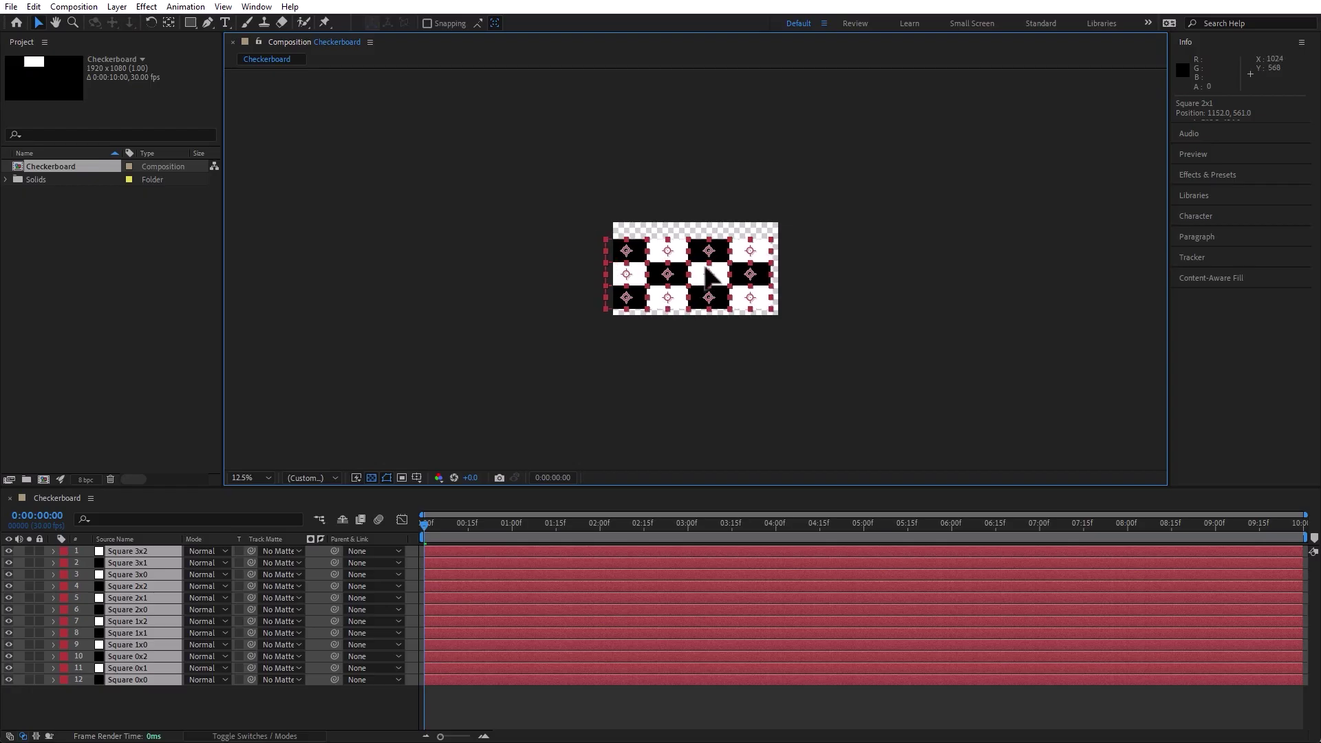
Step: Move all the checkerboard squares together up to the composition's top-left corner and deselect them
{"action": "left_click_drag", "start_coordinate": [705, 268], "coordinate": [707, 256]}
{"action": "left_click", "coordinate": [498, 406]}
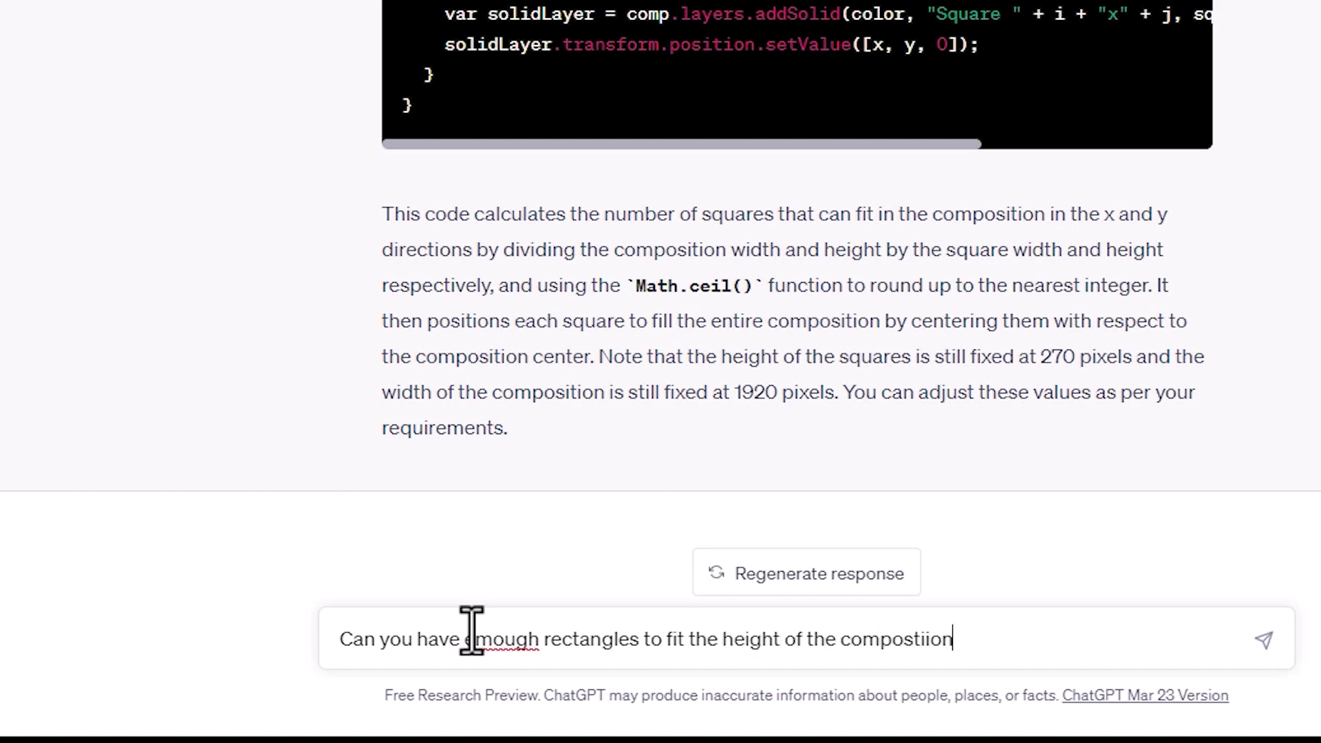
Step: Ask ChatGPT for enough rectangles to fit the composition's height, and for rectangles that cover the entire composition with no transparency
{"action": "key", "text": "Return"}
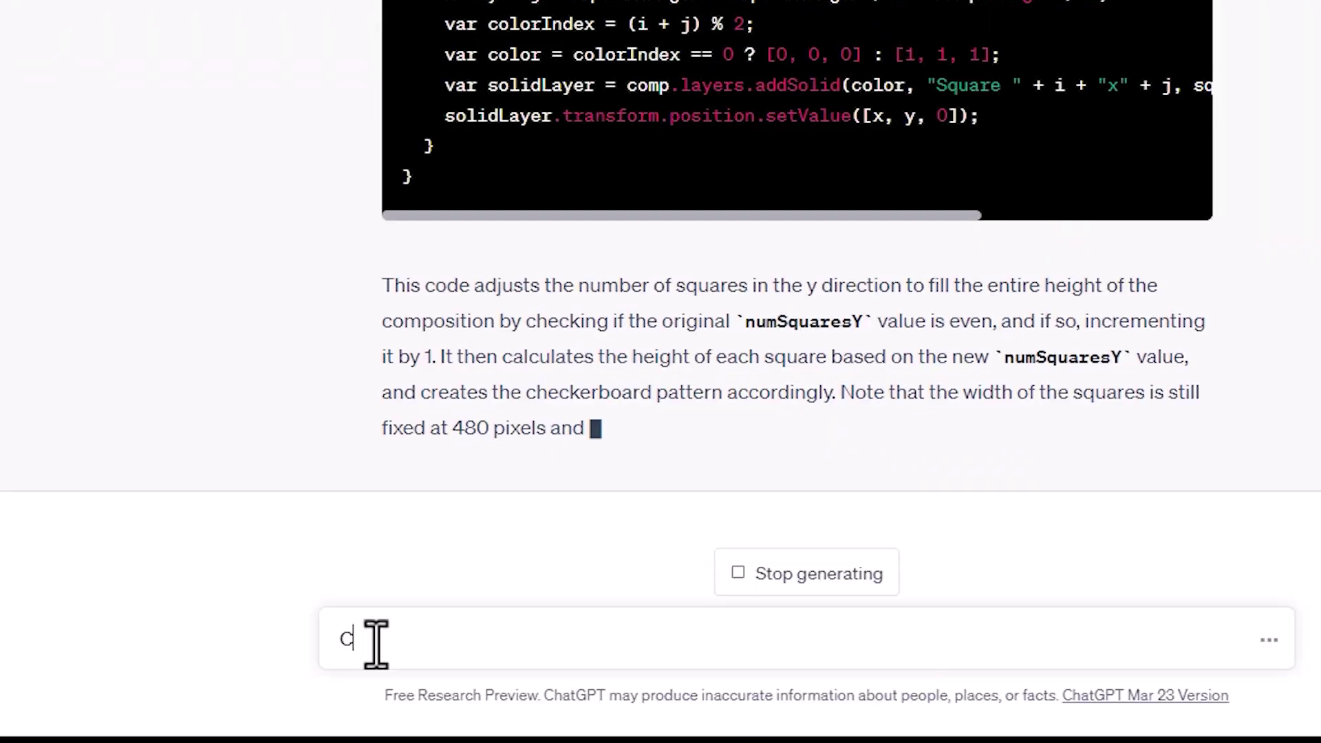
{"action": "type", "text": "an y"}
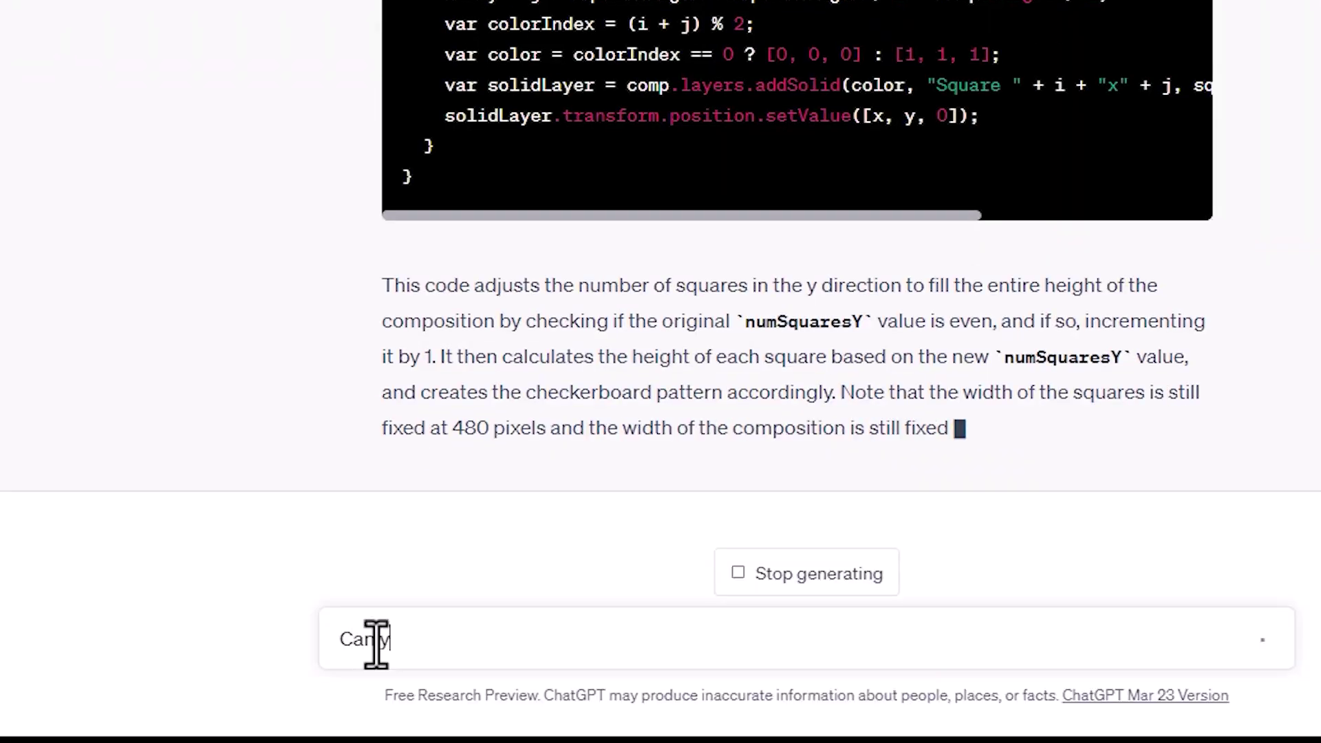
{"action": "type", "text": "so"}
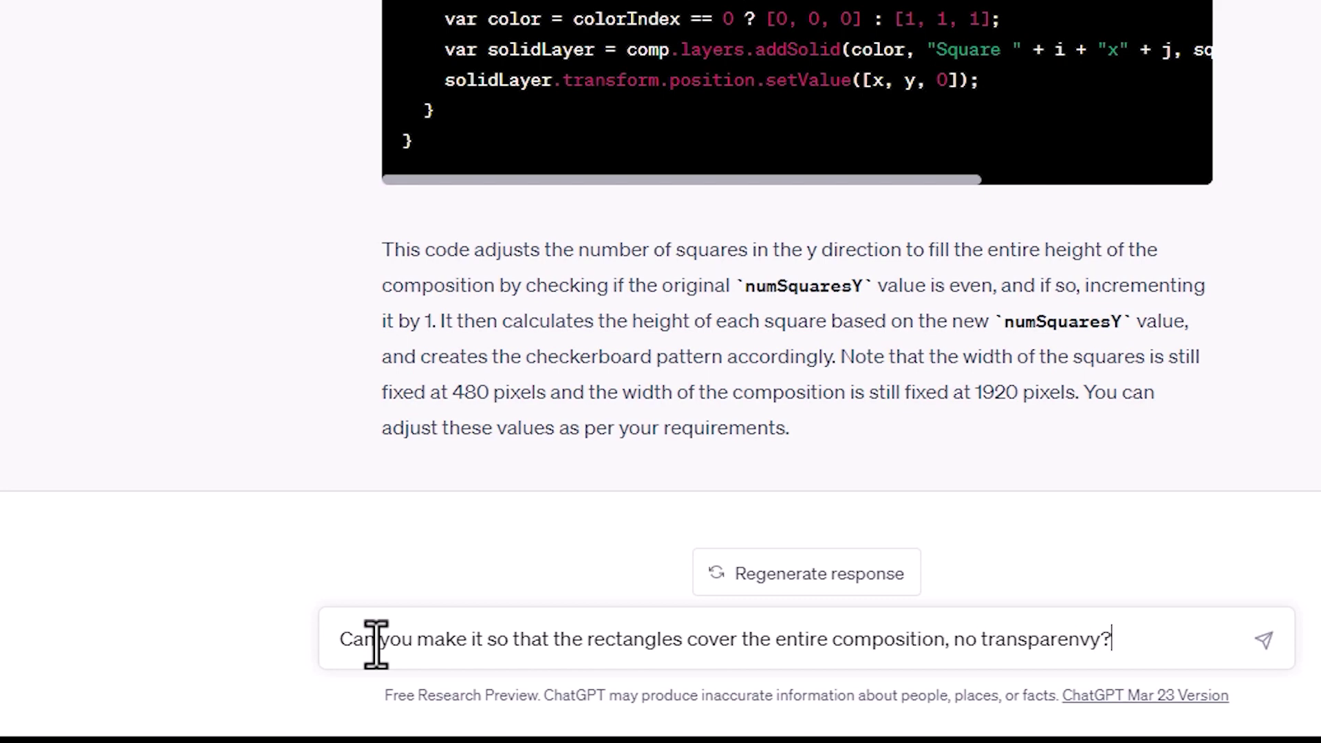
{"action": "key", "text": "BackSpace"}
{"action": "key", "text": "BackSpace"}
{"action": "key", "text": "Return"}
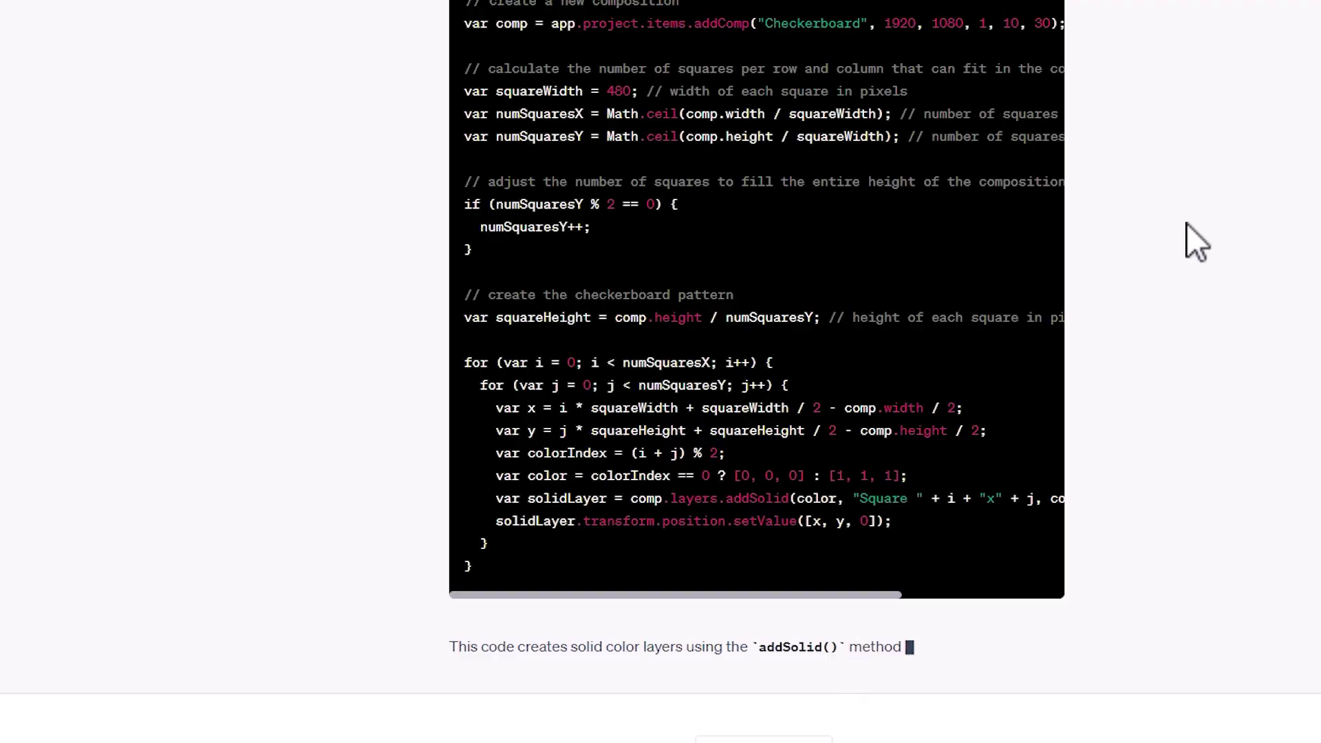
Step: Copy ChatGPT's code for covering the entire composition and replace the script in Notepad with it
{"action": "scroll", "coordinate": [1194, 242], "scroll_direction": "up", "scroll_amount": 2}
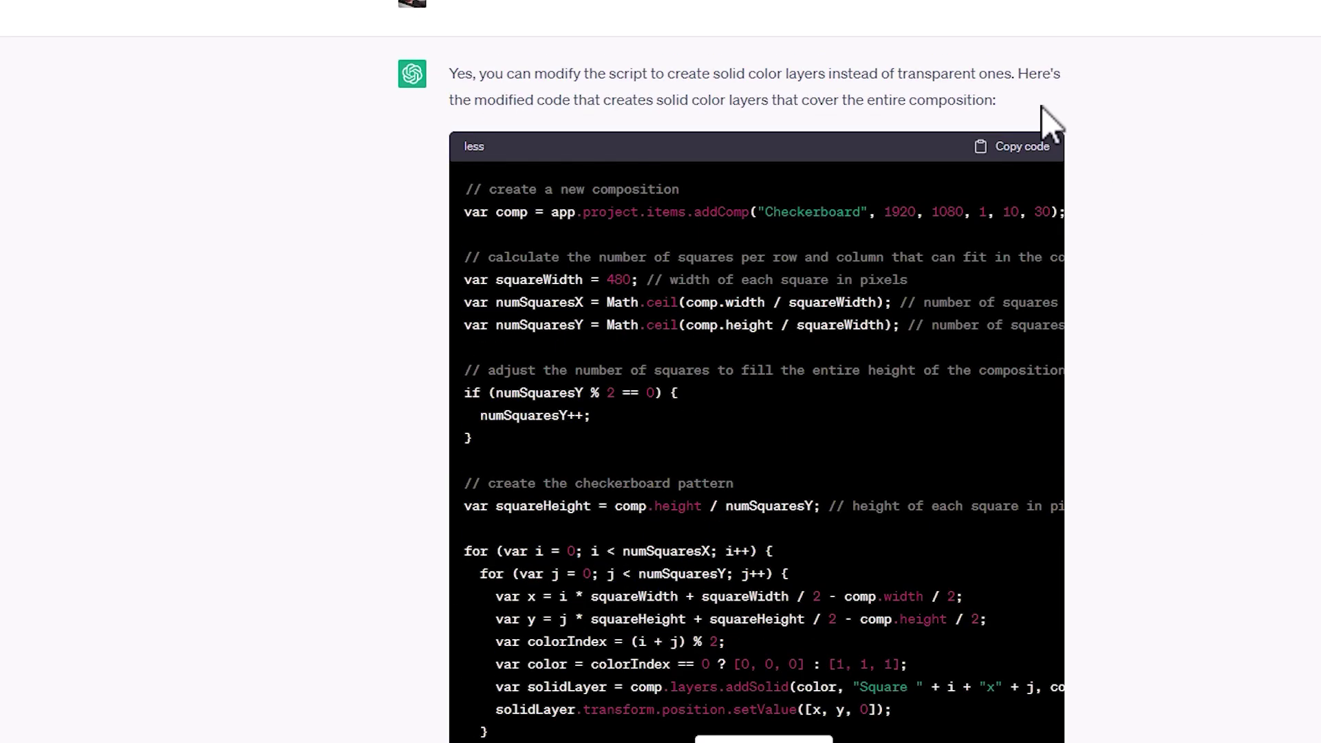
{"action": "left_click", "coordinate": [1022, 147]}
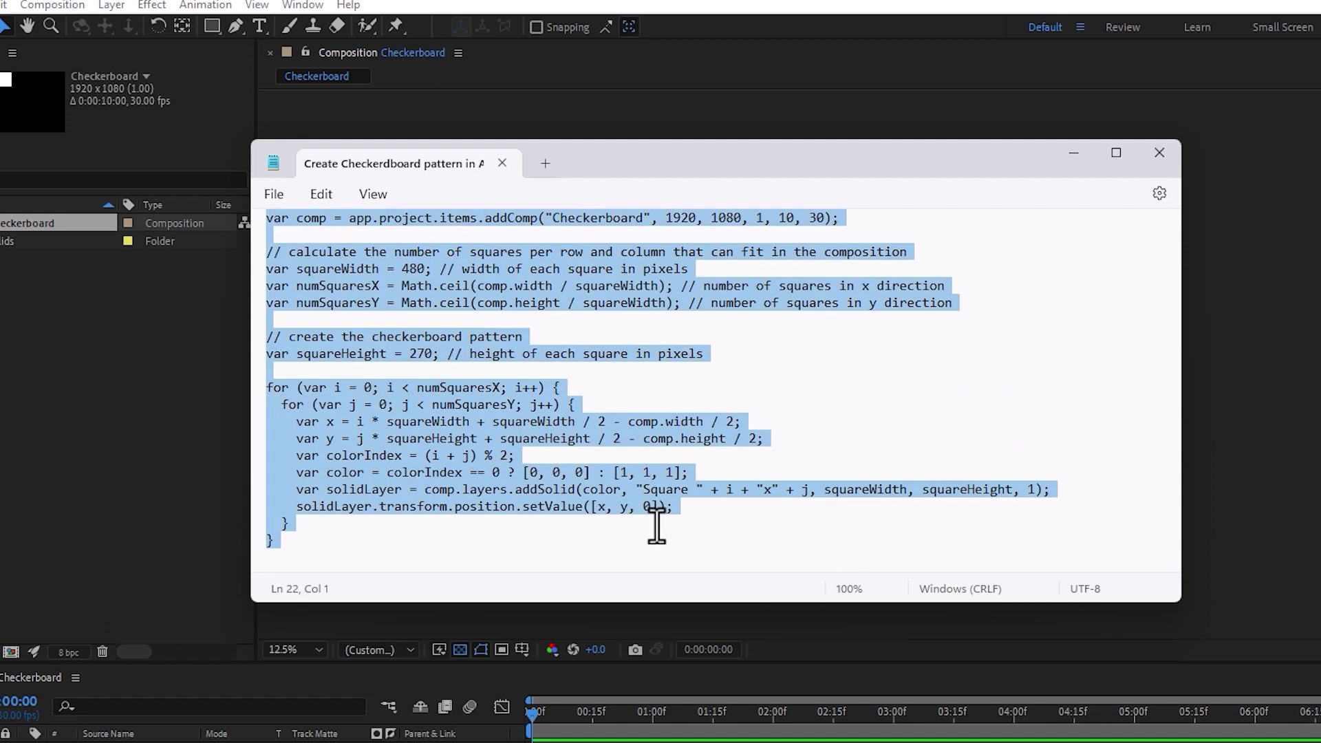
{"action": "key", "text": "ctrl+v"}
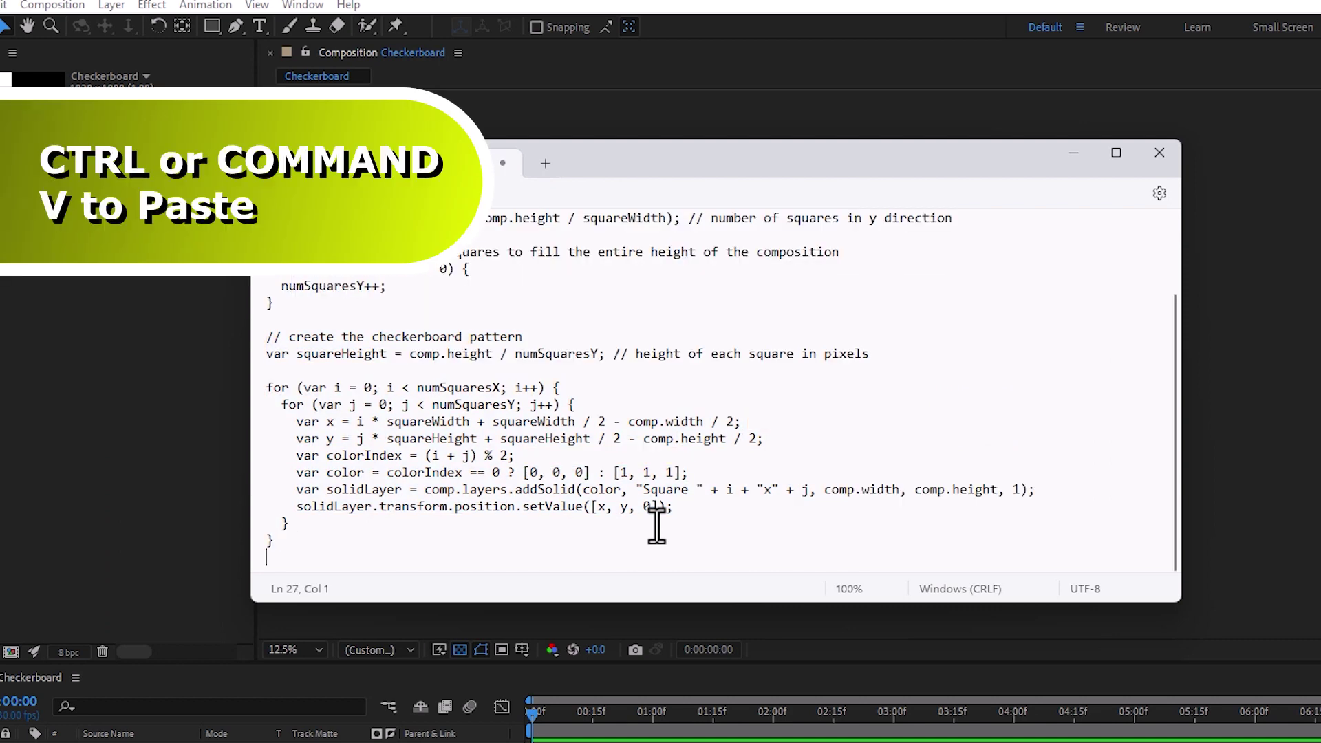
Step: Save the full-coverage script to the Desktop as "Create Checkerdboard pattern in AE - 6.jsx" with the file type All files
{"action": "left_click", "coordinate": [270, 194]}
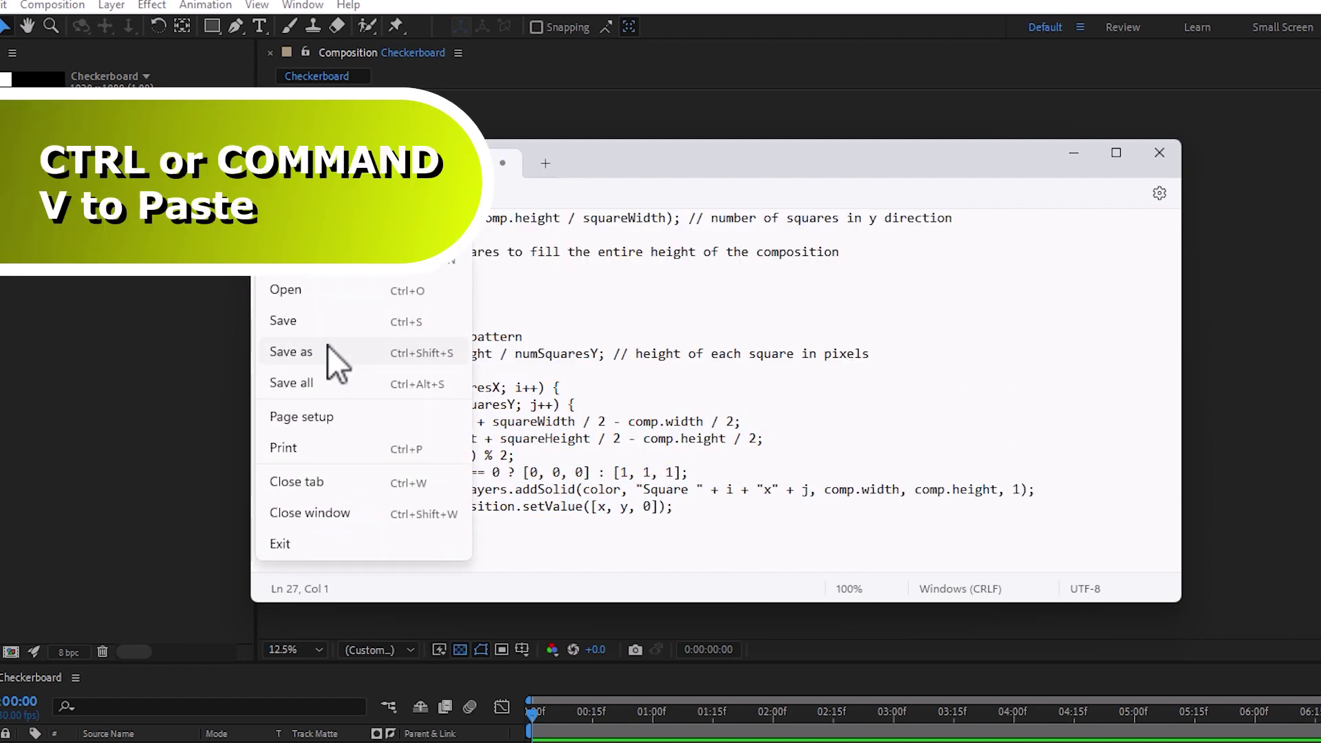
{"action": "left_click", "coordinate": [328, 346]}
{"action": "left_click", "coordinate": [684, 573]}
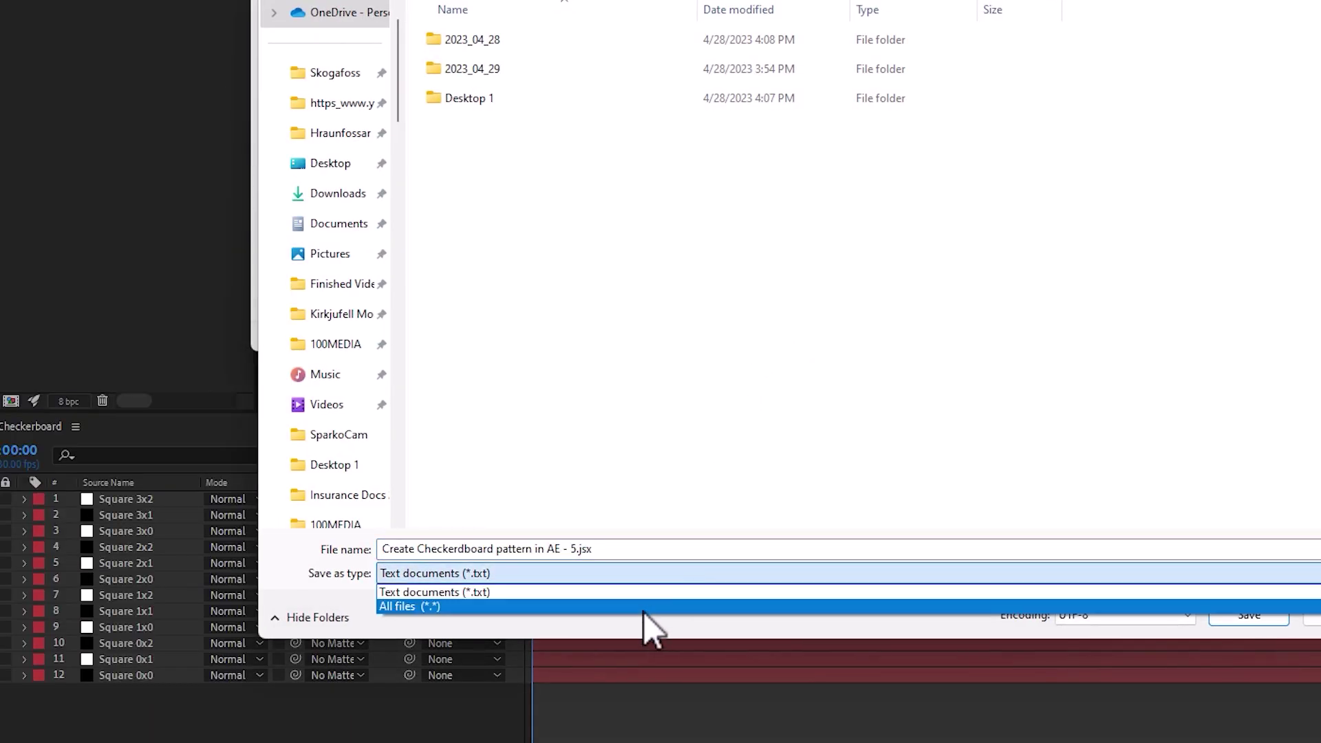
{"action": "left_click", "coordinate": [642, 610]}
{"action": "left_click", "coordinate": [576, 244]}
{"action": "left_click", "coordinate": [575, 549]}
{"action": "left_click", "coordinate": [575, 549]}
{"action": "key", "text": "BackSpace"}
{"action": "type", "text": "6"}
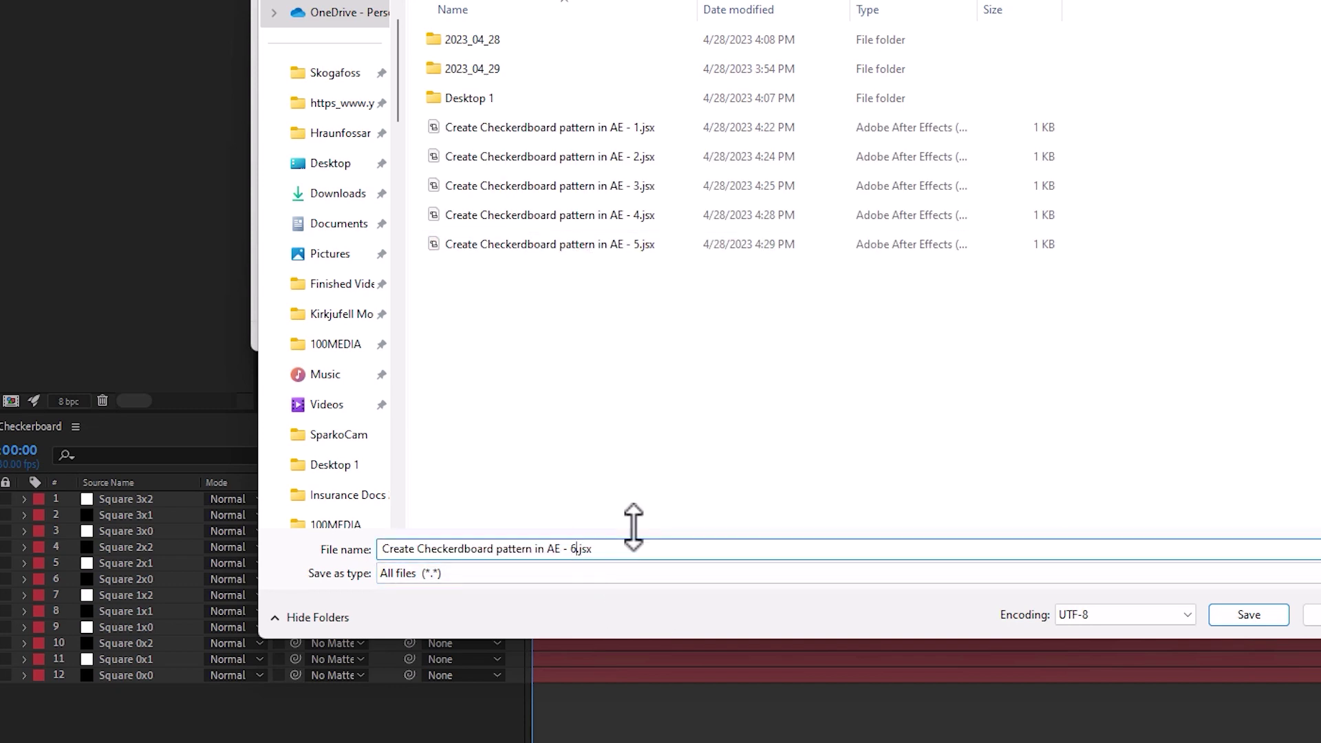
{"action": "left_click", "coordinate": [1250, 615]}
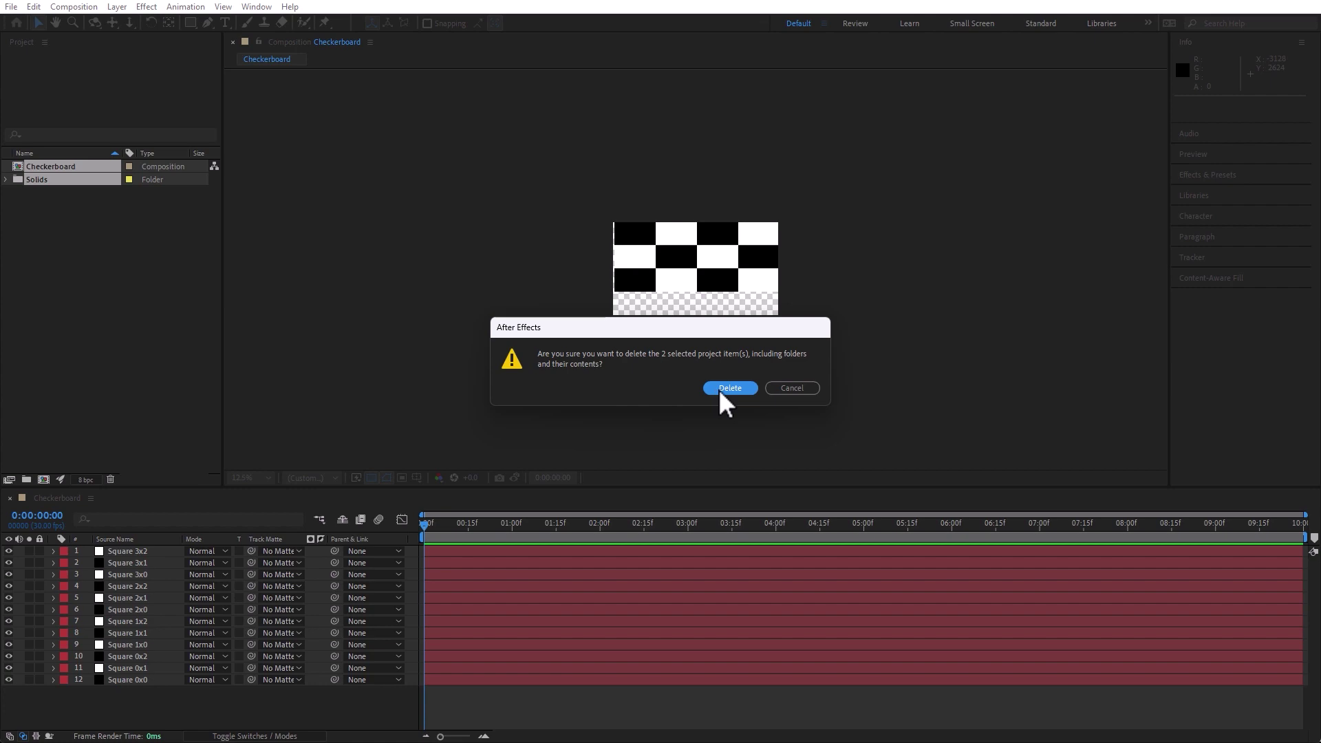
Step: Delete the old Checkerboard composition and Solids folder, and run "Create Checkerdboard pattern in AE - 6.jsx" to open its new Checkerboard composition
{"action": "left_click", "coordinate": [716, 392]}
{"action": "left_click", "coordinate": [11, 6]}
{"action": "mouse_move", "coordinate": [93, 390]}
{"action": "left_click", "coordinate": [265, 389]}
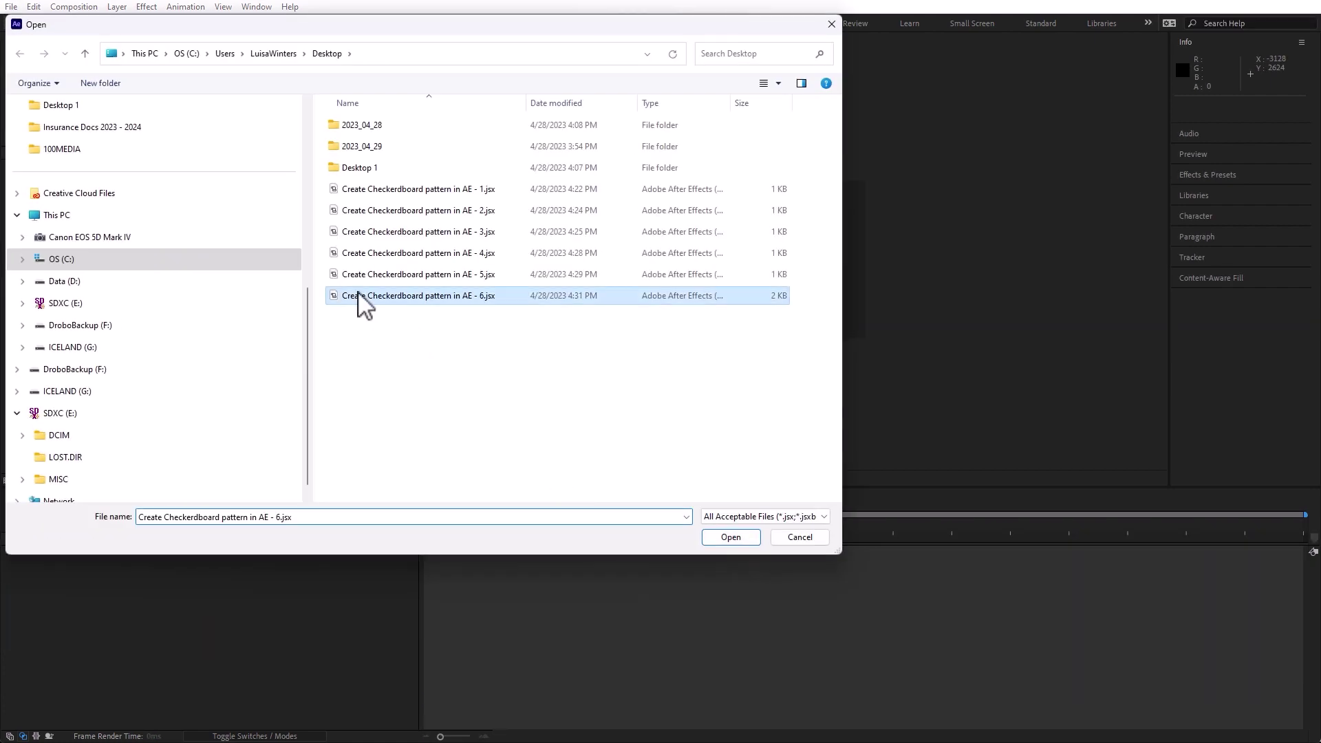
{"action": "double_click", "coordinate": [359, 295]}
{"action": "double_click", "coordinate": [24, 167]}
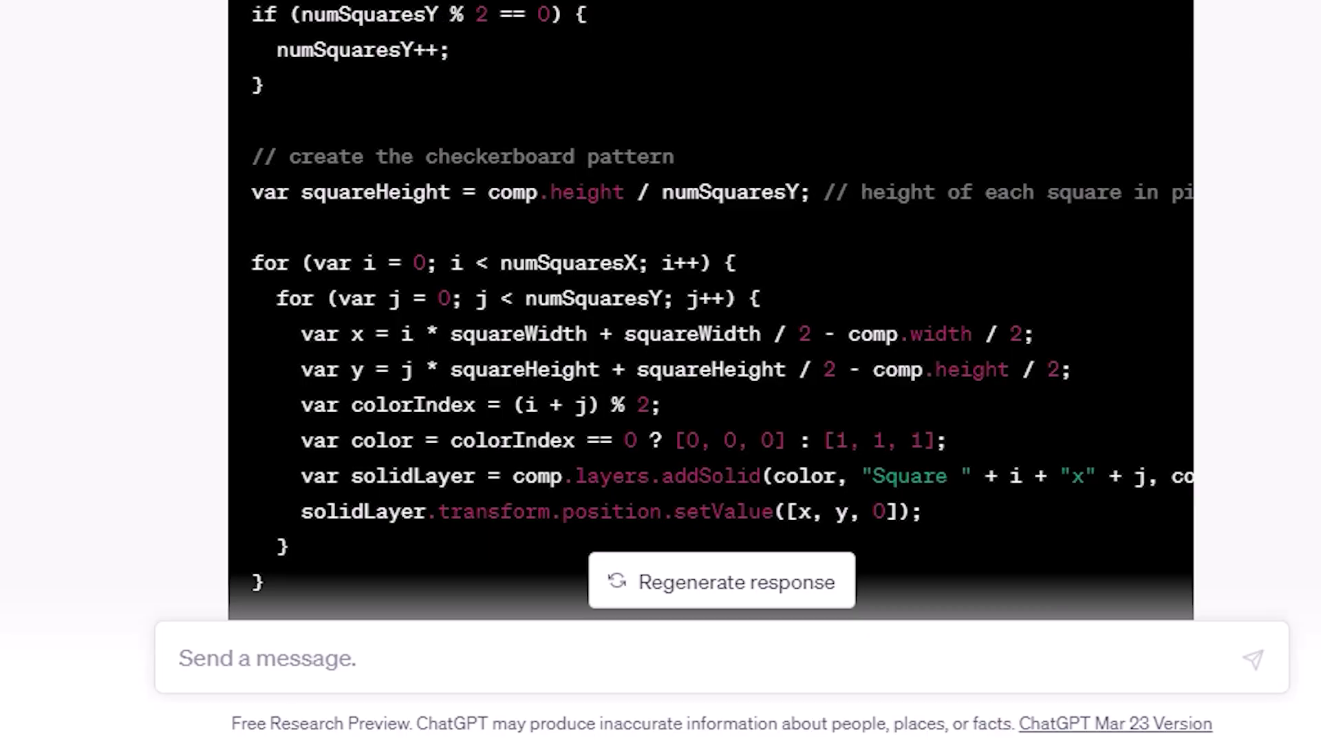
Step: Ask ChatGPT "Can you start over and give me a script that will create layers, which are 480 x 270 and form a checkerboard pattern in After Effects?"
{"action": "left_click", "coordinate": [242, 663]}
{"action": "type", "text": "C"}
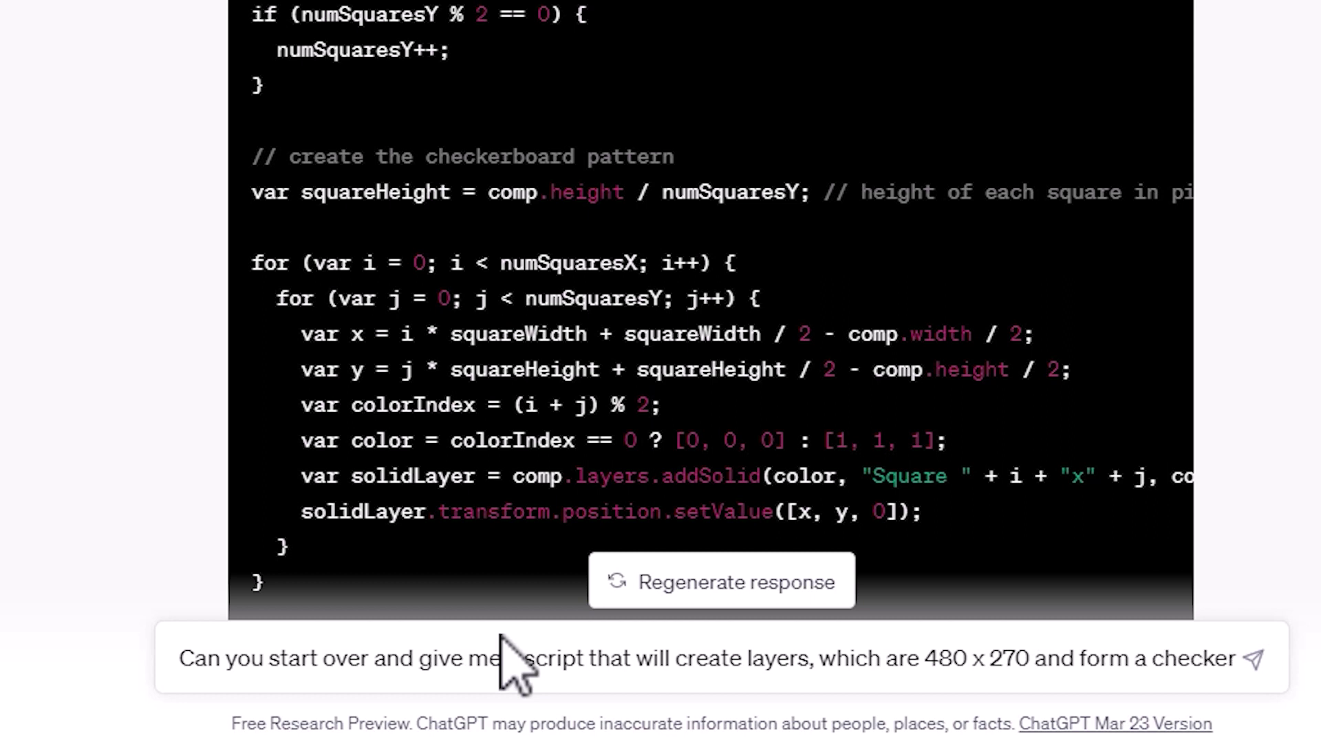
{"action": "type", "text": "board patte"}
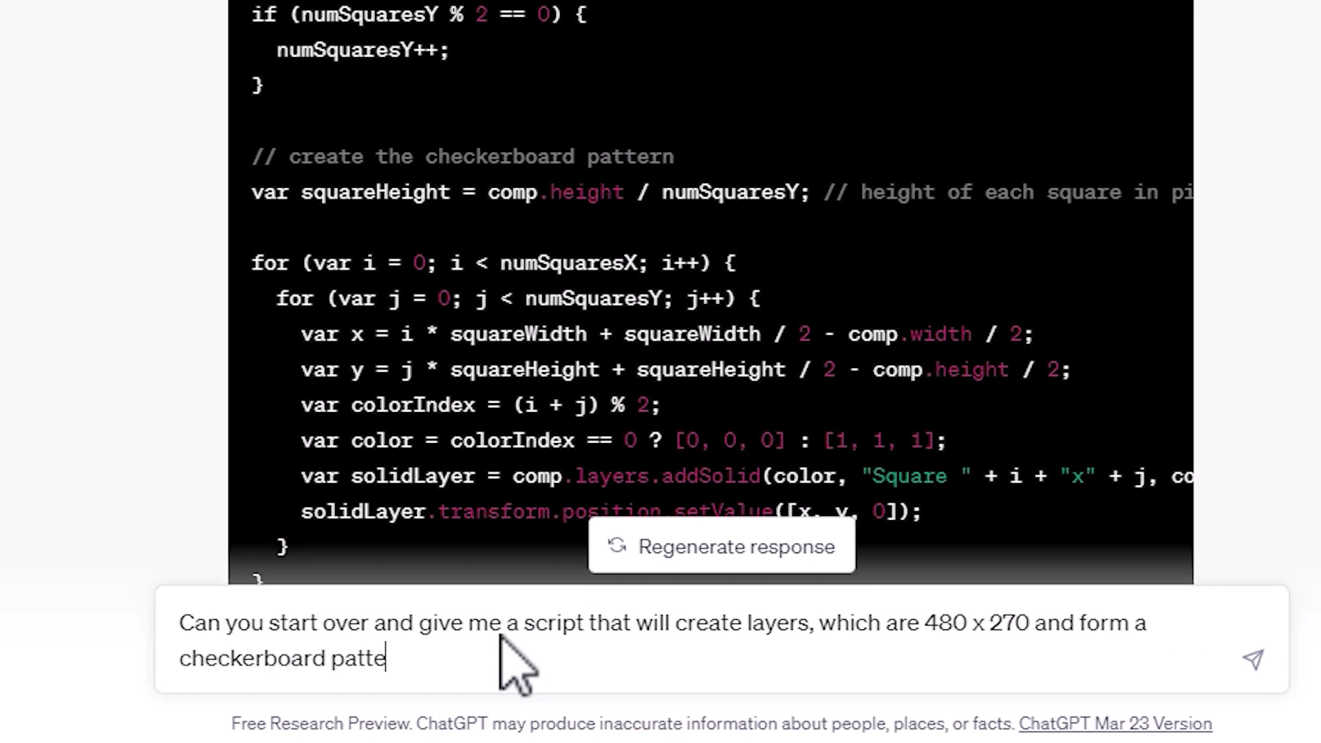
{"action": "type", "text": "rn in After E"}
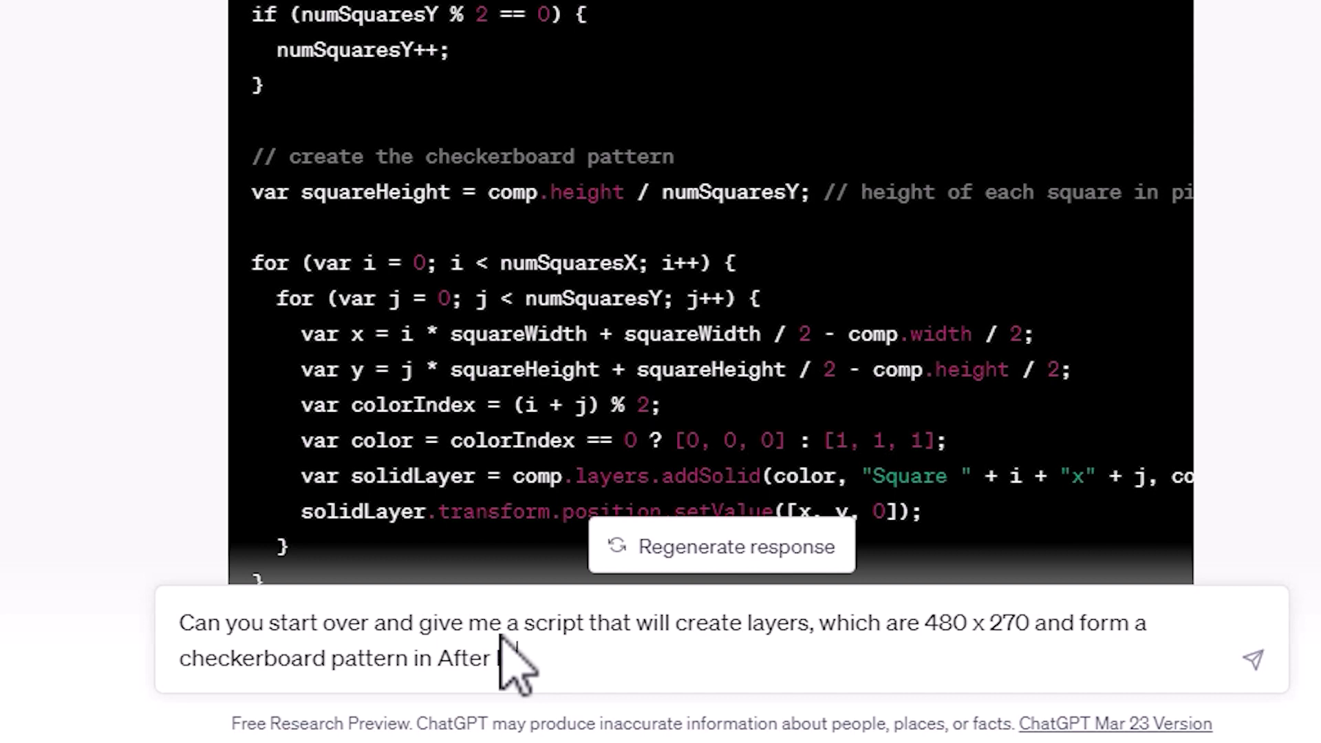
{"action": "type", "text": "ffects?"}
{"action": "key", "text": "Return"}
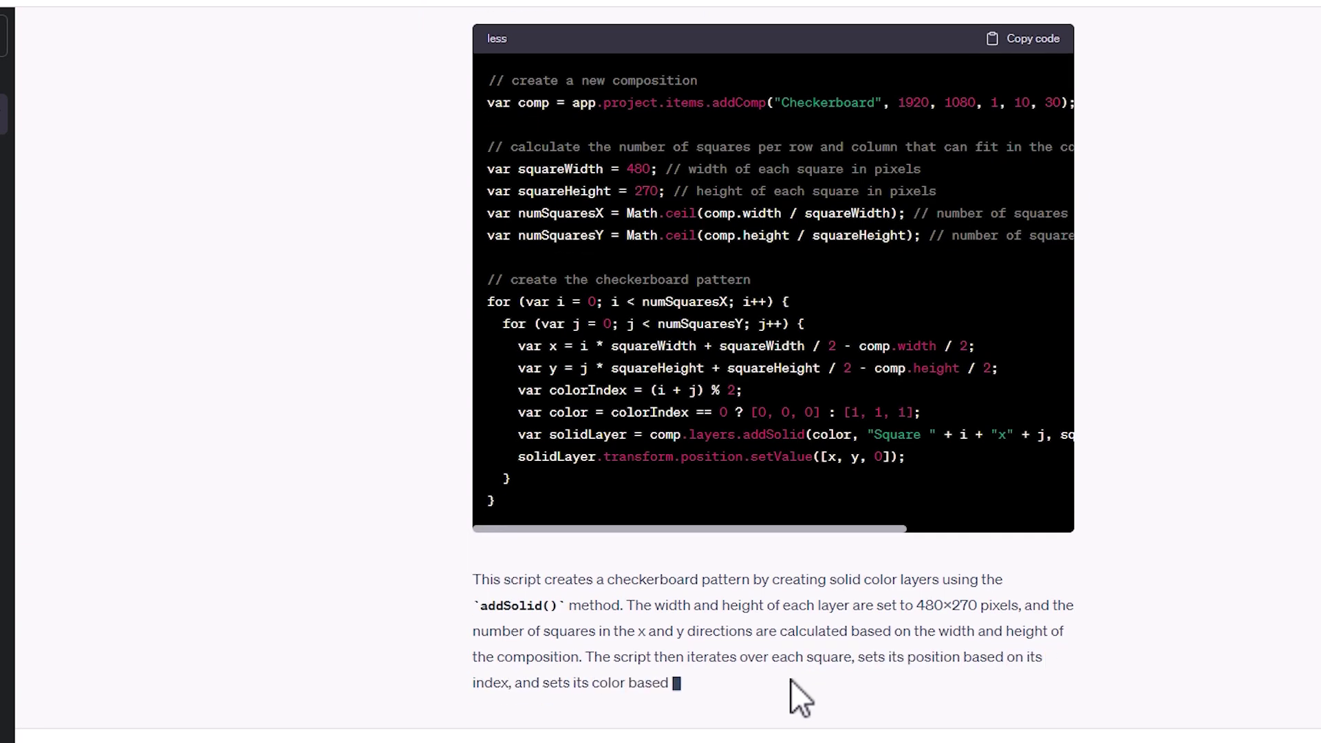
Step: Copy ChatGPT's new 480 x 270 checkerboard code and replace the whole script in Notepad with it
{"action": "left_click", "coordinate": [1031, 39]}
{"action": "key", "text": "alt+Tab"}
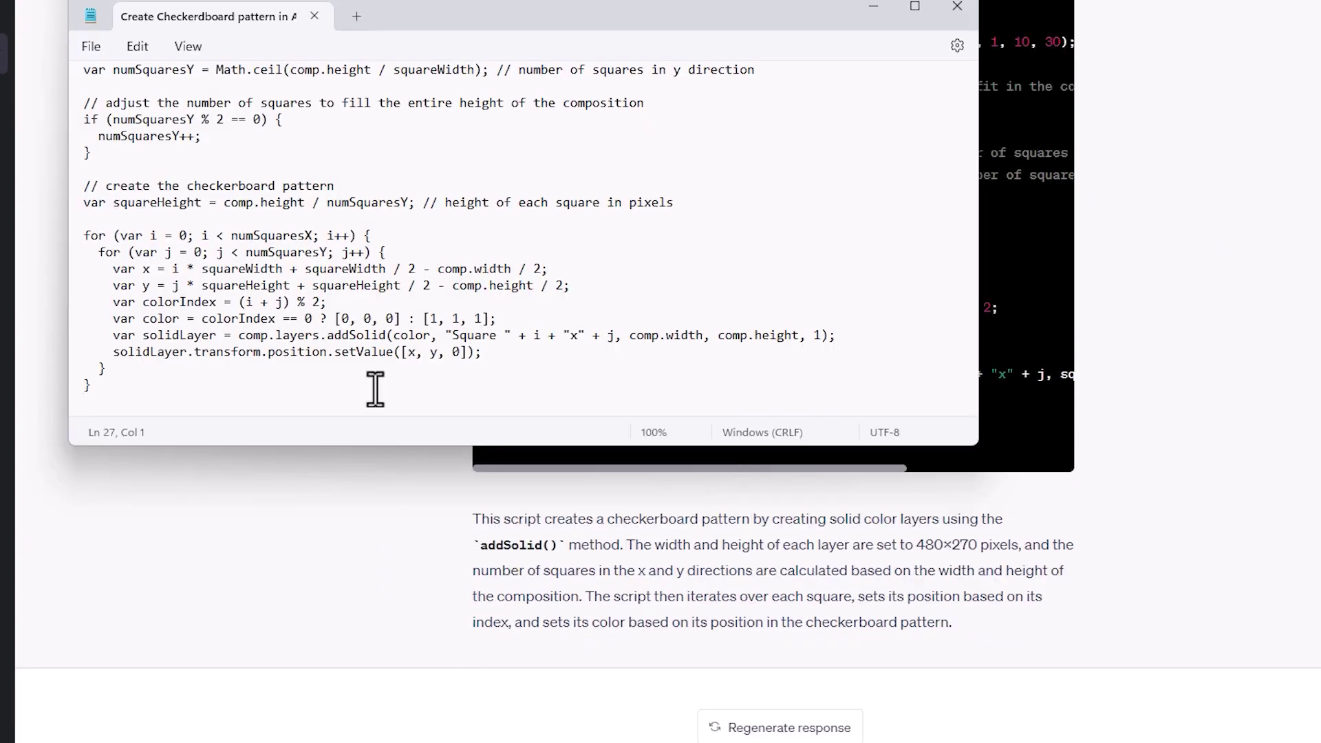
{"action": "key", "text": "ctrl+a"}
{"action": "key", "text": "ctrl+v"}
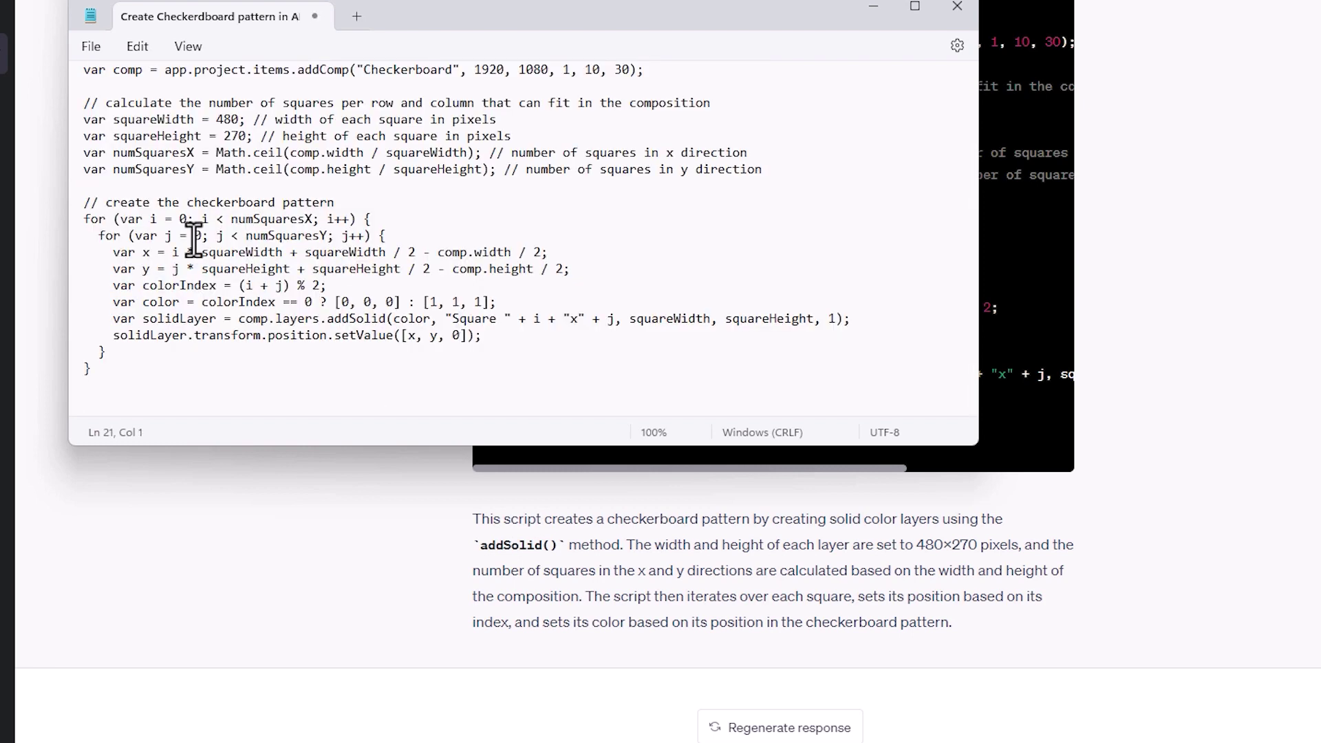
Step: Save the restarted checkerboard script to the Desktop as "Create Checkerdboard pattern in AE - 7.jsx" with the file type All files
{"action": "left_click", "coordinate": [92, 46]}
{"action": "left_click", "coordinate": [135, 208]}
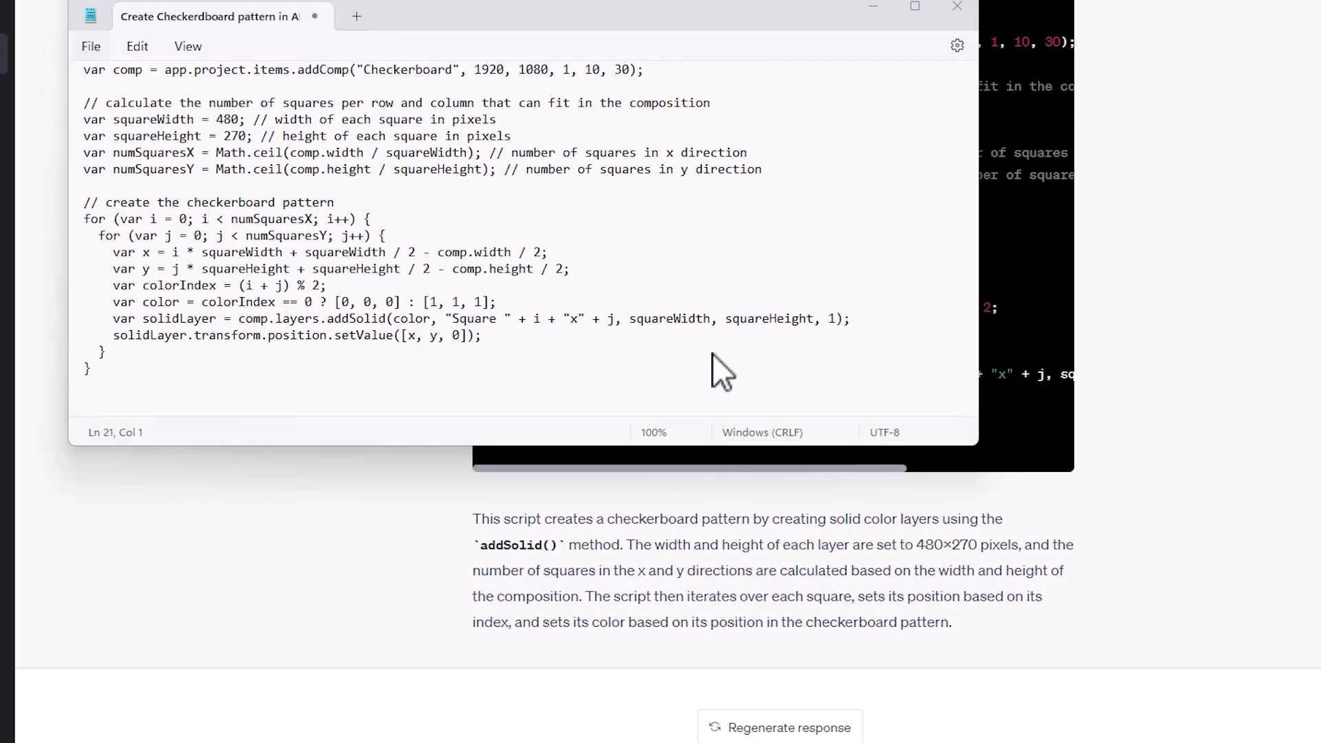
{"action": "left_click", "coordinate": [381, 664]}
{"action": "left_click", "coordinate": [378, 691]}
{"action": "left_click", "coordinate": [344, 360]}
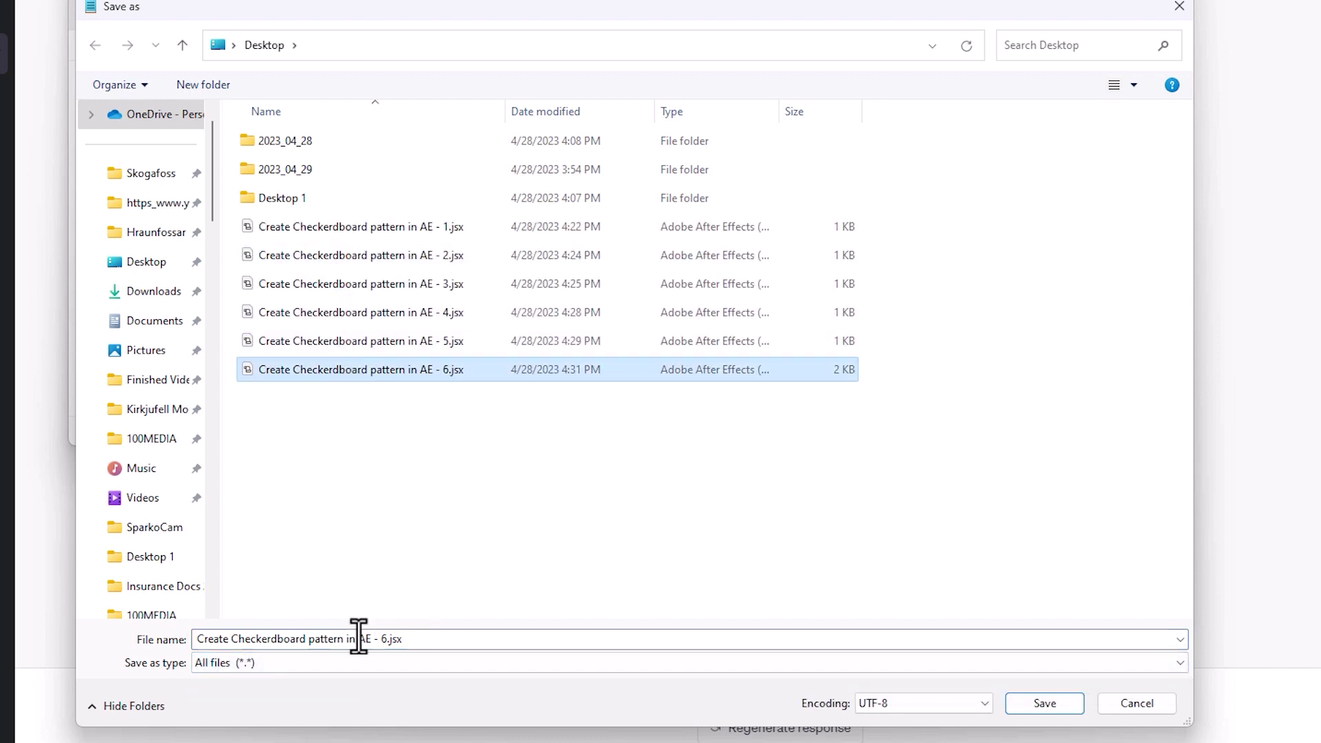
{"action": "left_click", "coordinate": [384, 636]}
{"action": "left_click", "coordinate": [383, 636]}
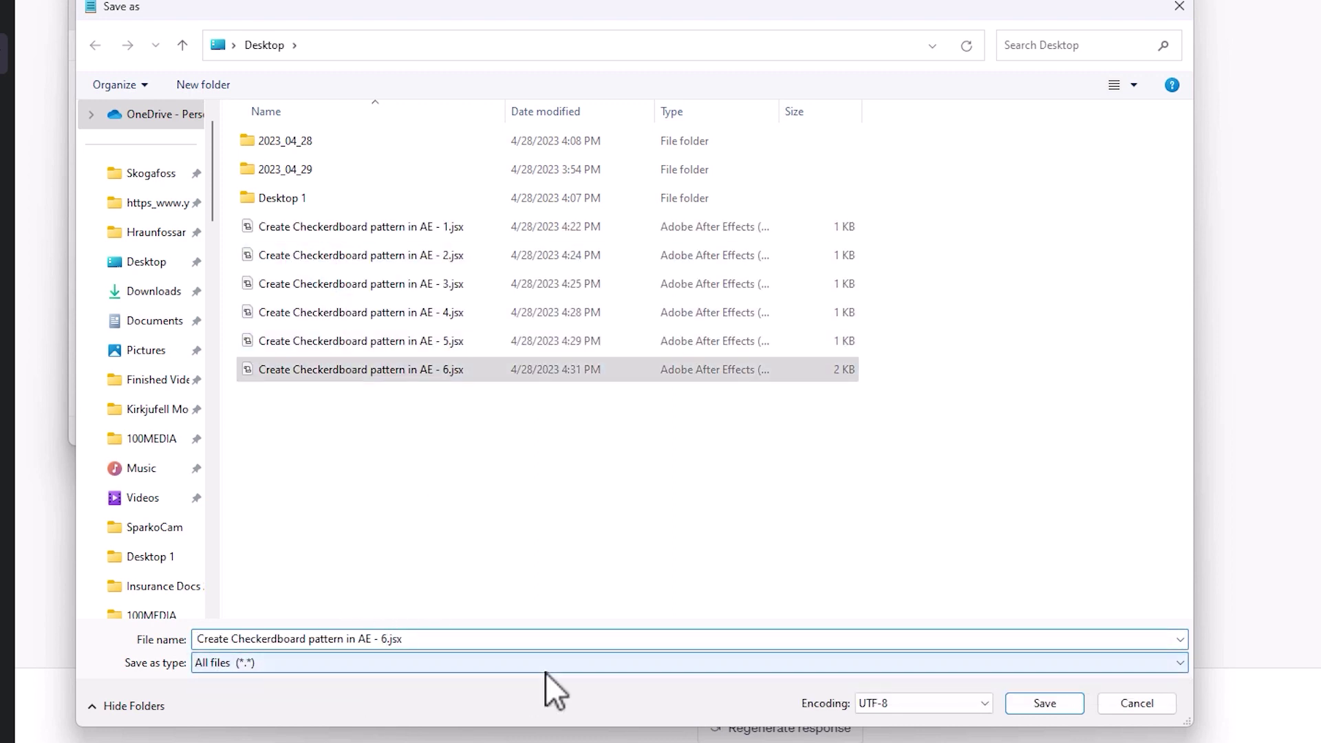
{"action": "key", "text": "BackSpace"}
{"action": "type", "text": "7"}
{"action": "key", "text": "Return"}
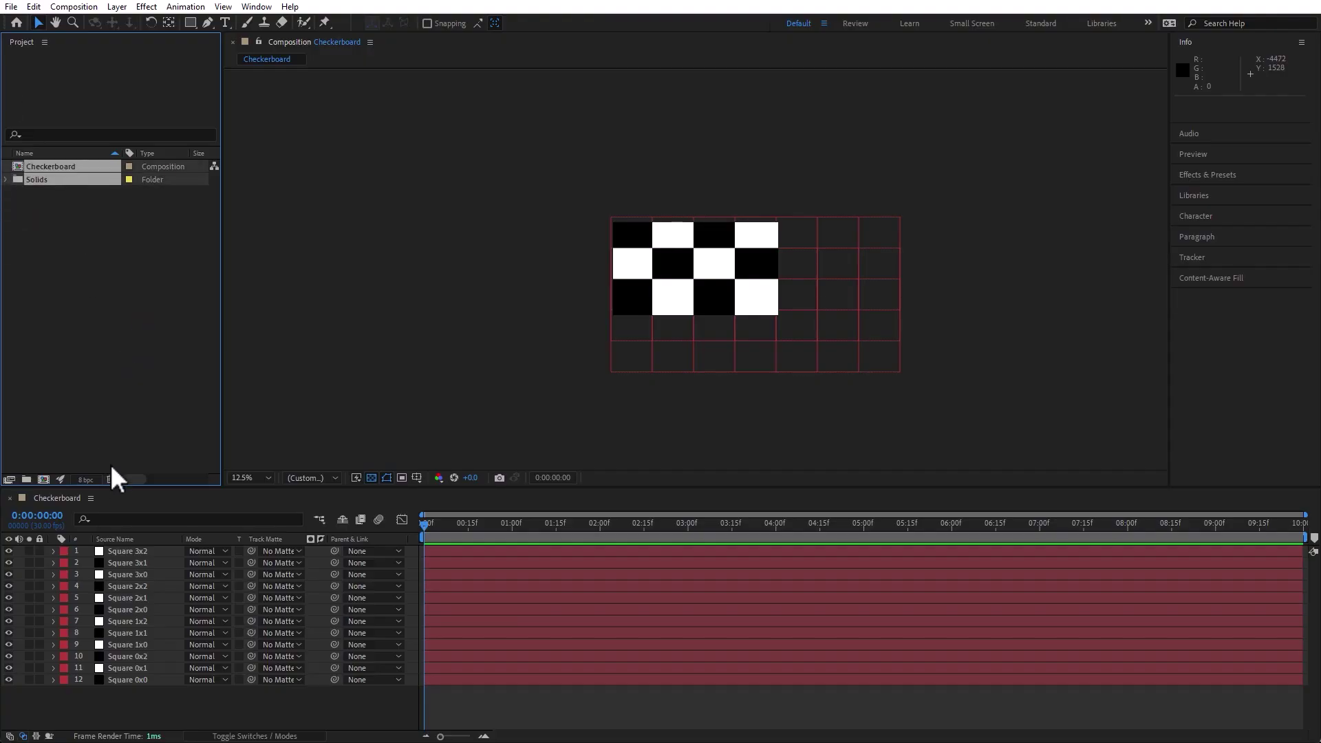
Step: In After Effects, delete the old Checkerboard composition and Solids folder, and run the script "Create Checkerdboard pattern in AE - 7.jsx"
{"action": "left_click", "coordinate": [110, 478]}
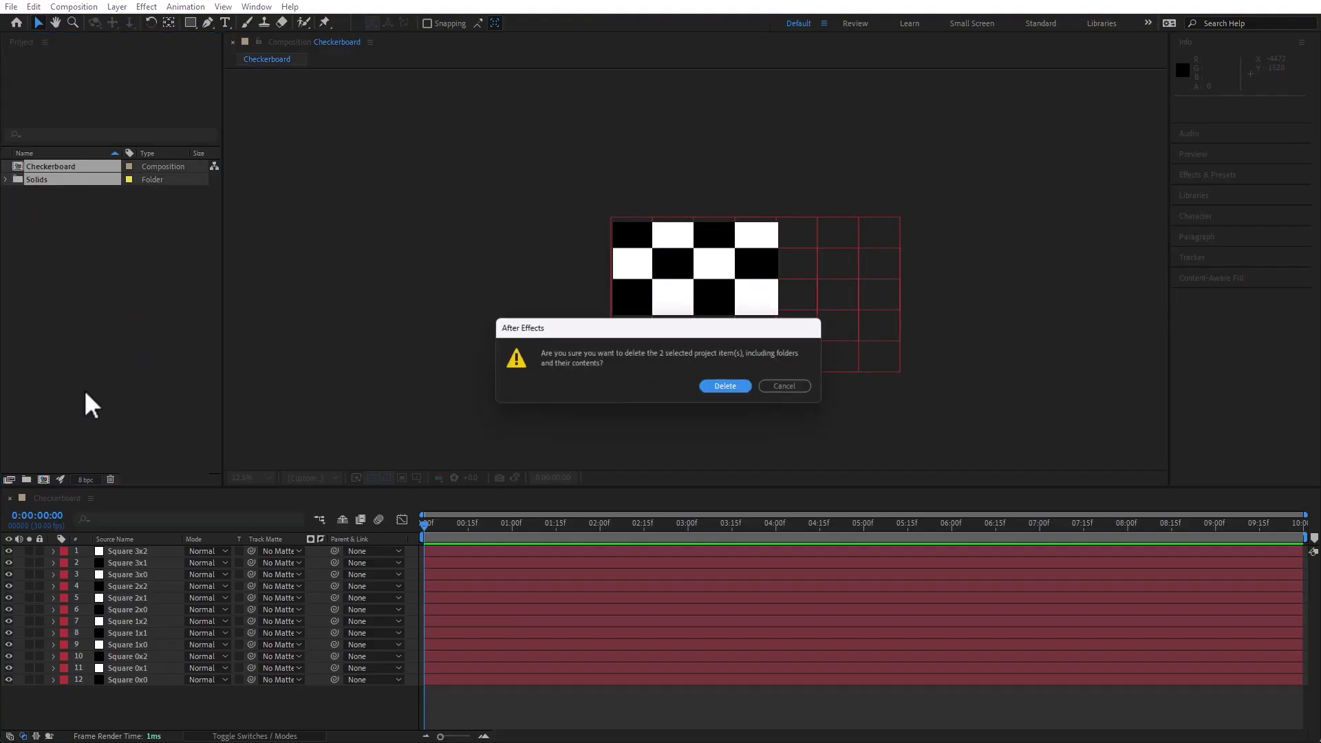
{"action": "left_click", "coordinate": [730, 388]}
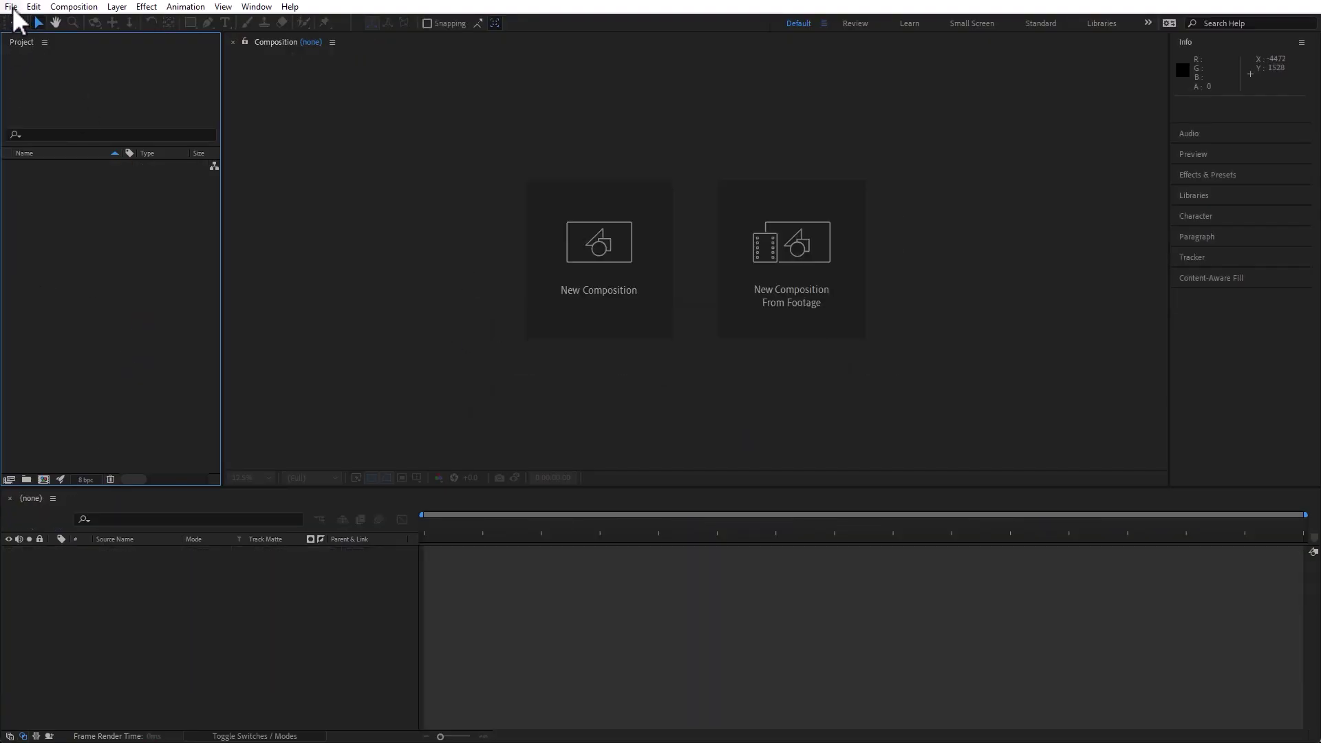
{"action": "left_click", "coordinate": [14, 9]}
{"action": "mouse_move", "coordinate": [83, 390]}
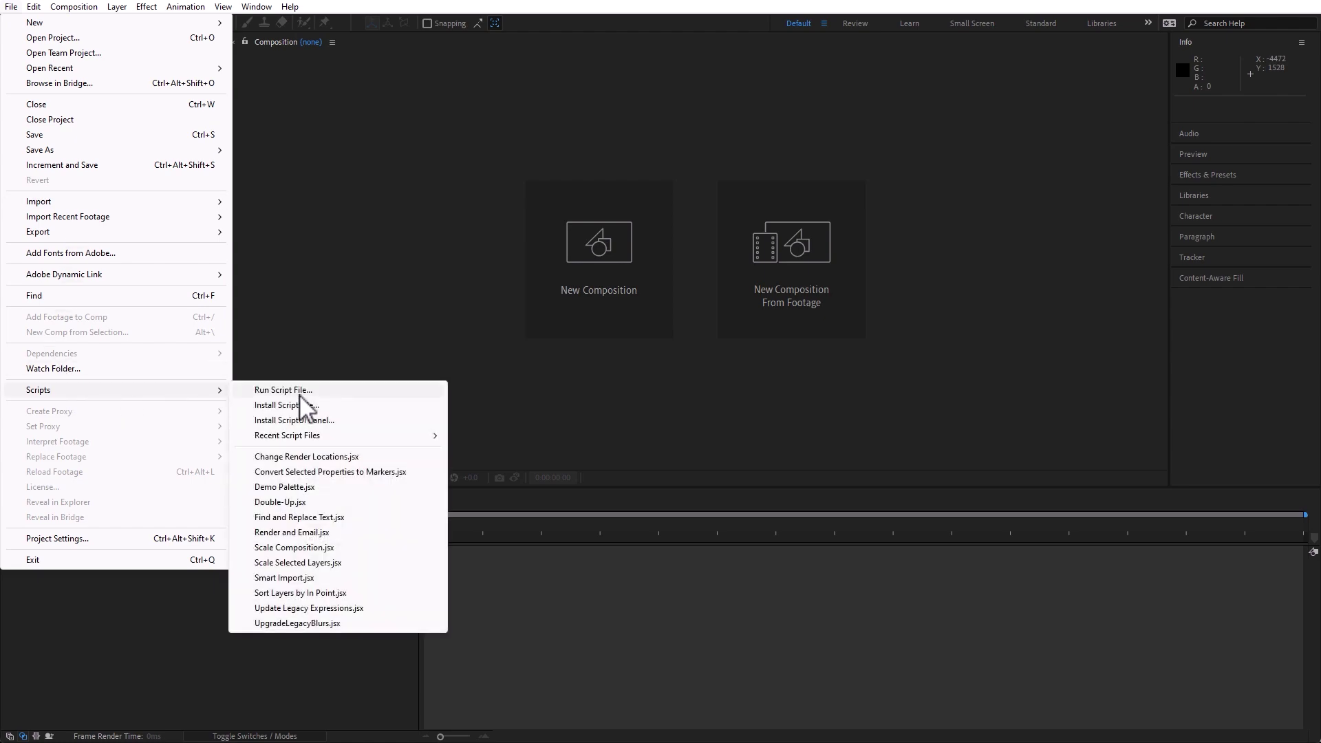
{"action": "left_click", "coordinate": [300, 391]}
{"action": "left_click", "coordinate": [337, 318]}
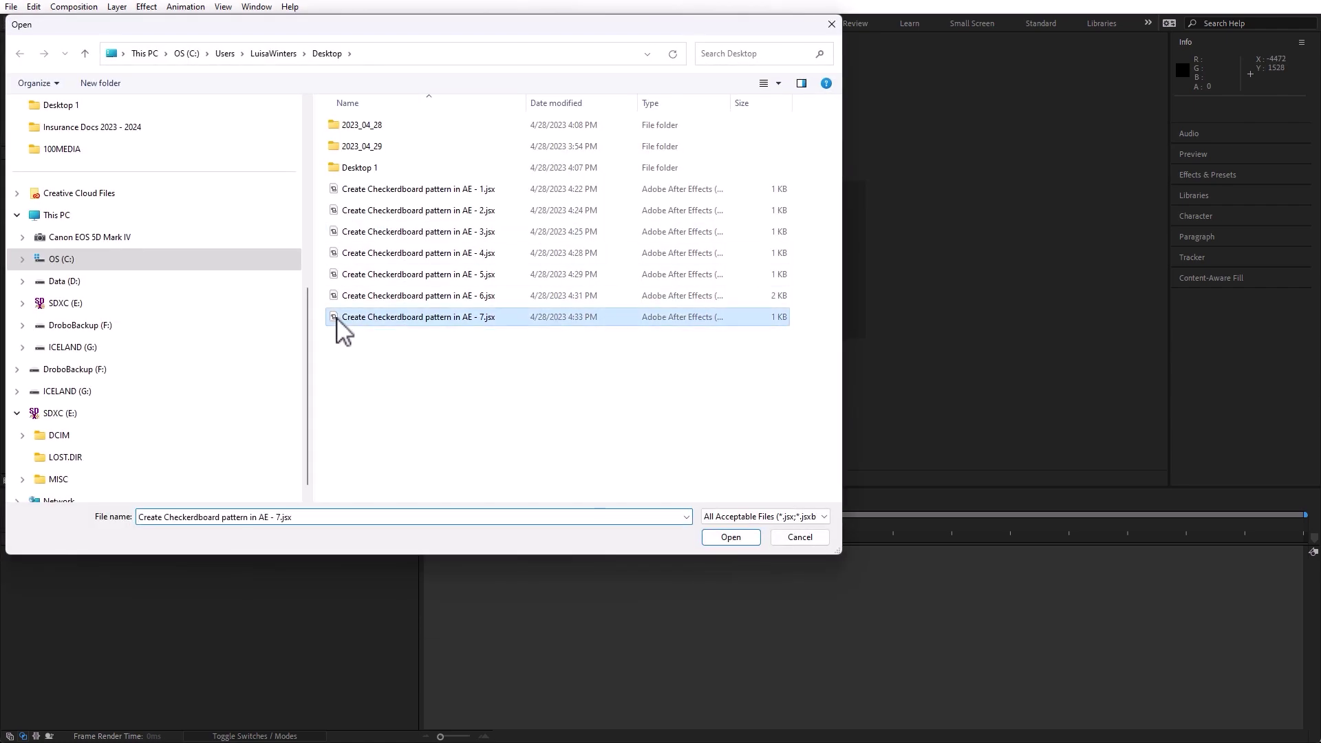
{"action": "left_click", "coordinate": [705, 534]}
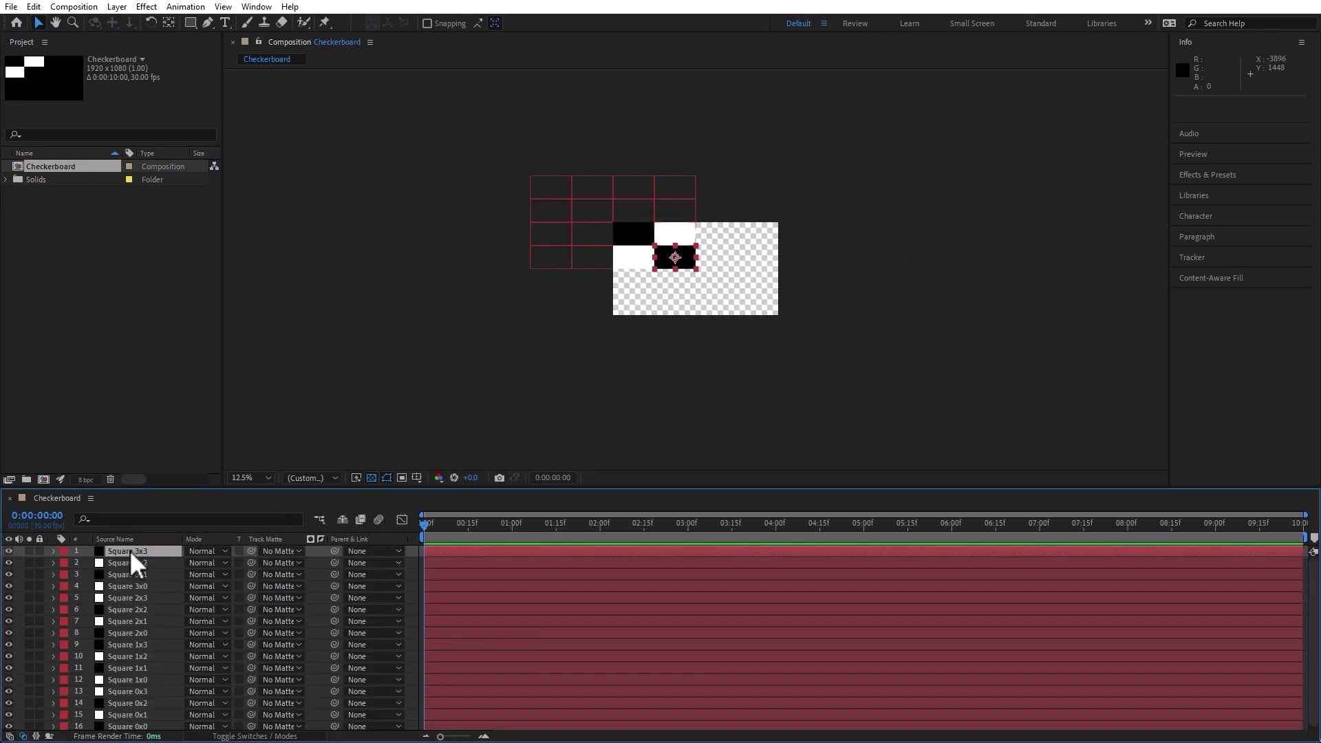
Step: Select all the square layers in the Checkerboard composition and move them together so they cover the frame
{"action": "key", "text": "ctrl+a"}
{"action": "left_click_drag", "start_coordinate": [625, 216], "coordinate": [707, 259]}
{"action": "left_click", "coordinate": [831, 466]}
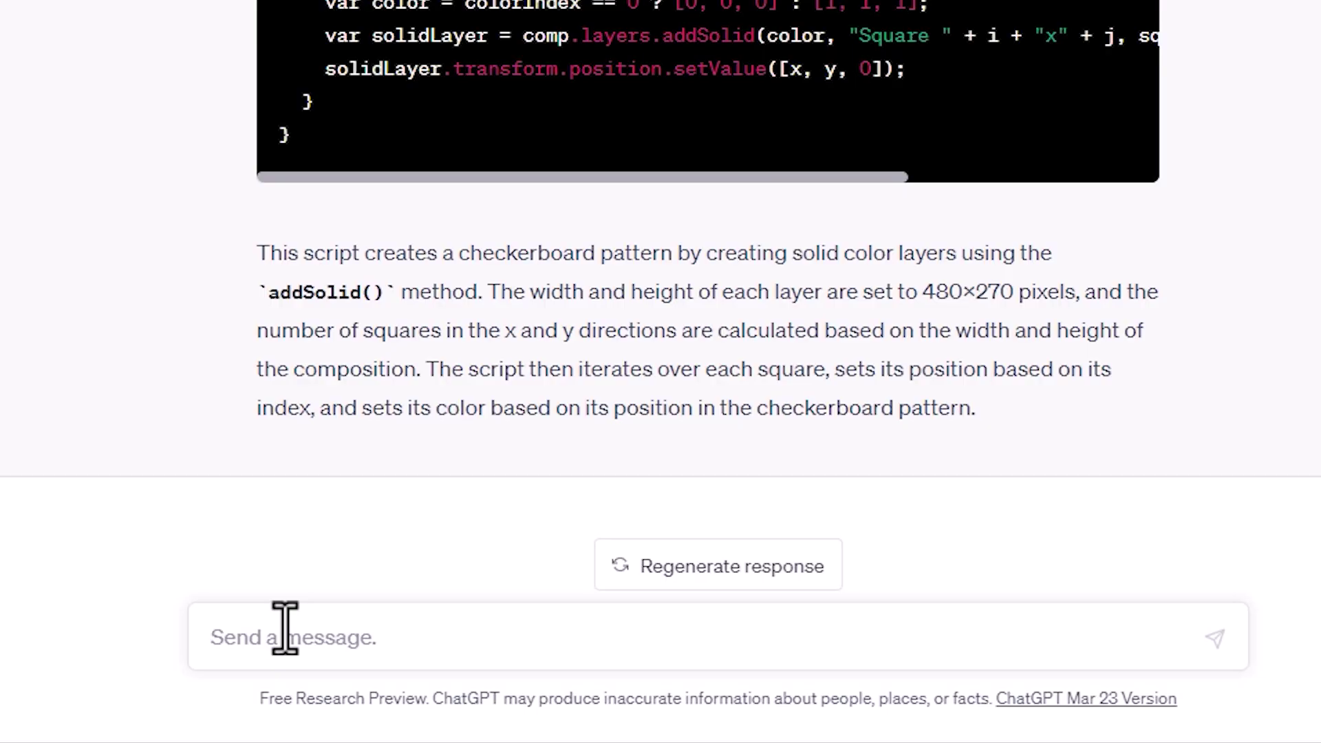
Step: Ask ChatGPT "Can you make this script move all the layers so that they cover the entire composition?"
{"action": "type", "text": "C"}
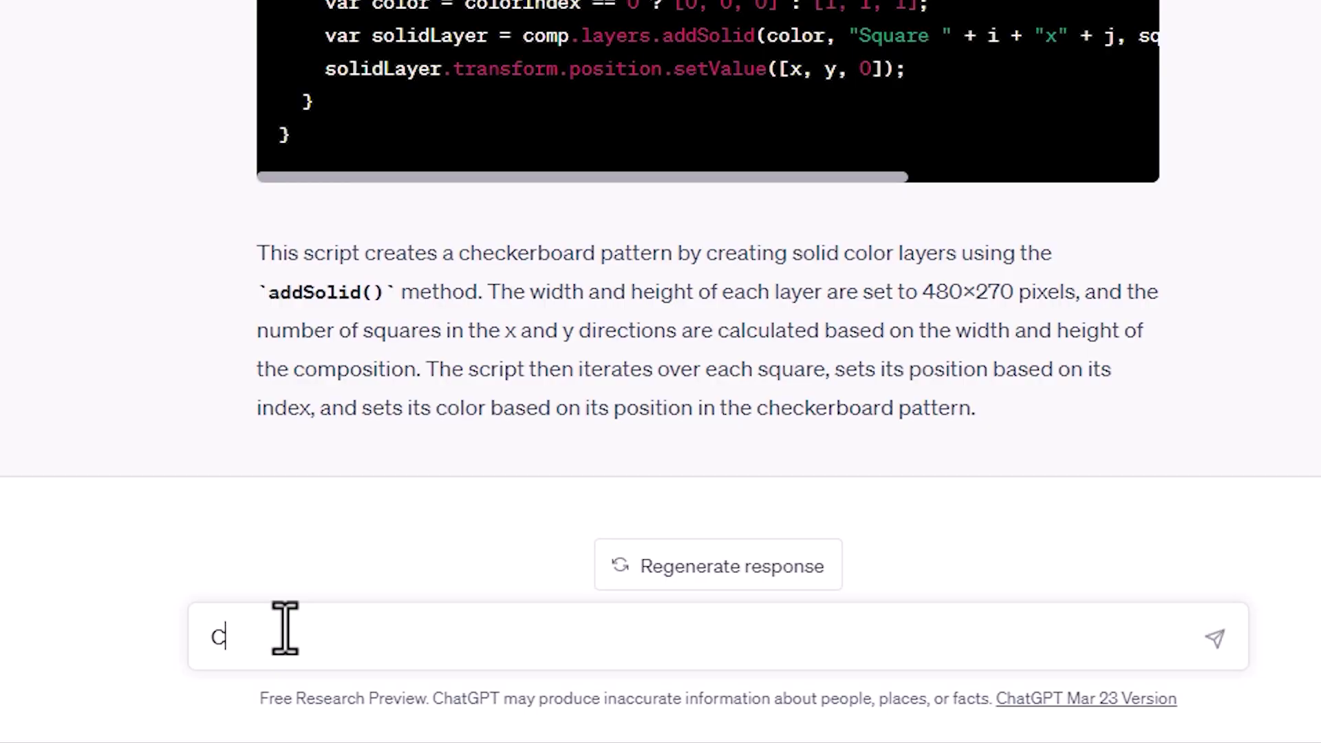
{"action": "type", "text": "an you make this script move all the layers so that they cover the entire composition?"}
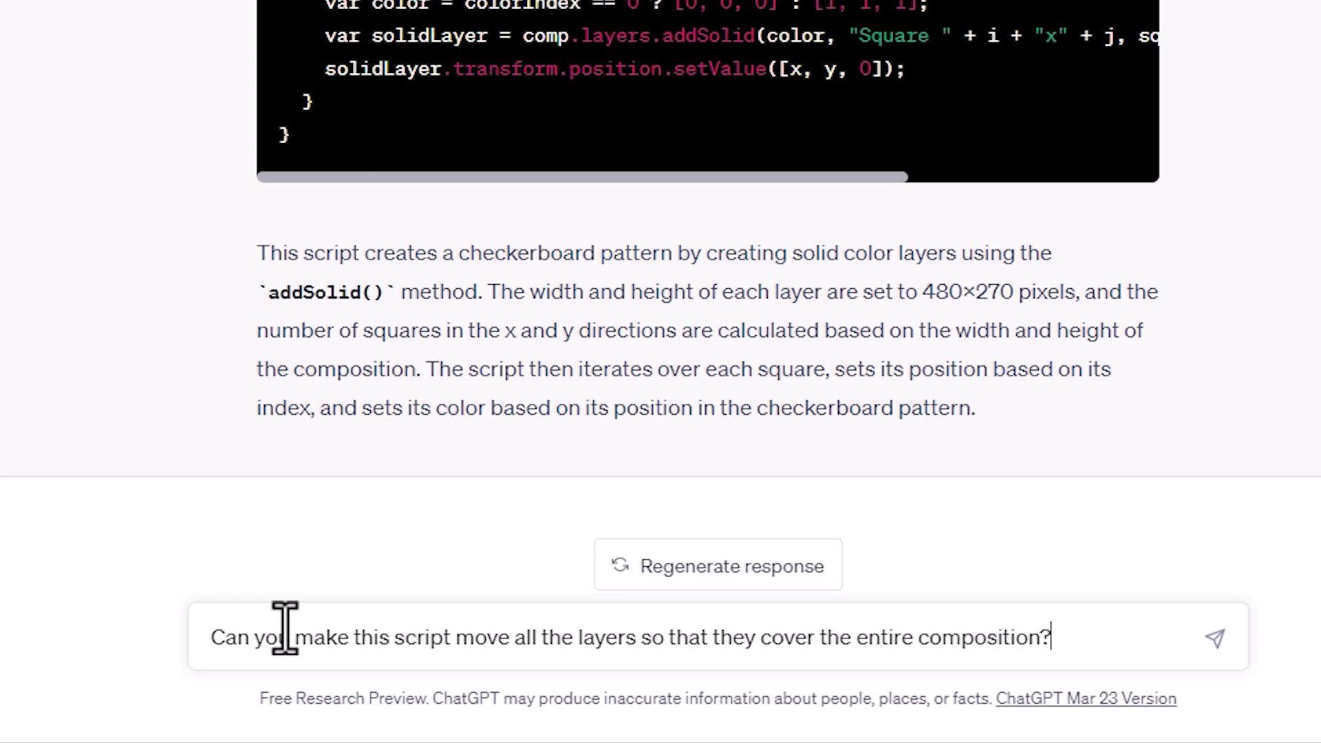
{"action": "key", "text": "Return"}
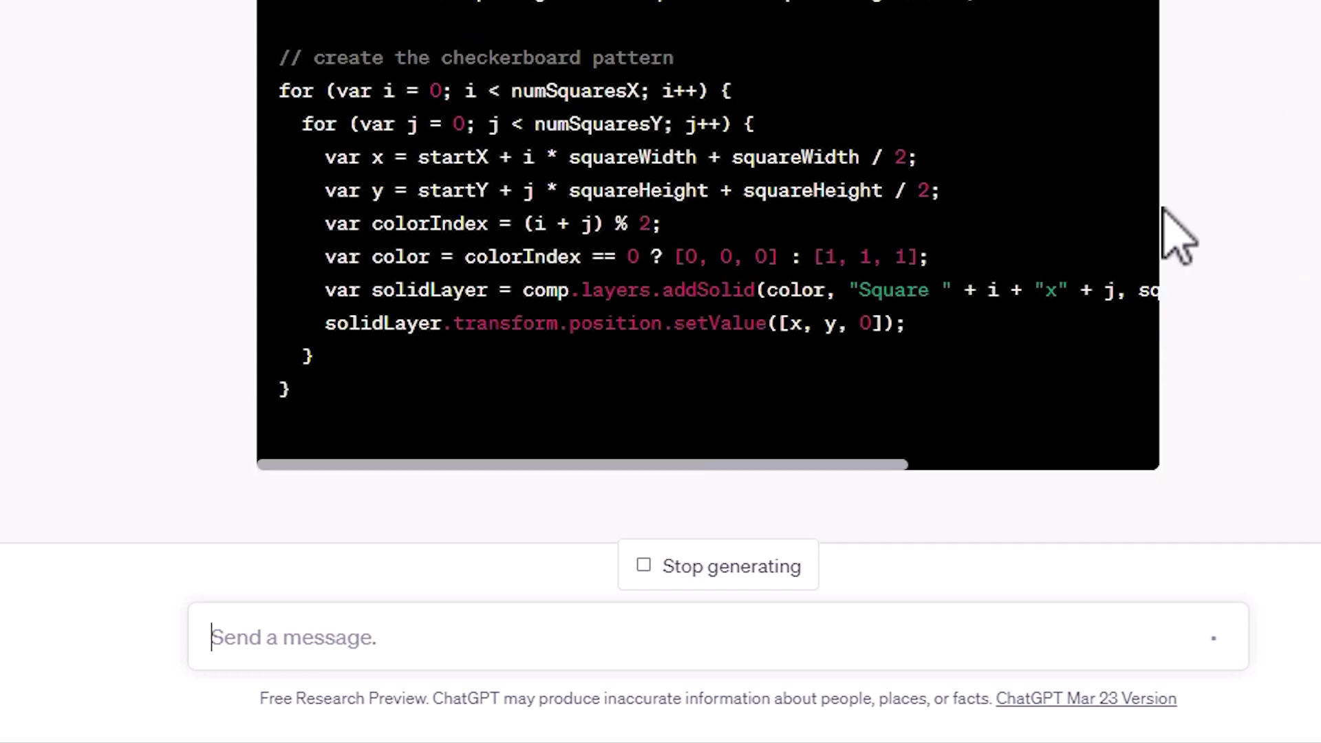
Step: Copy ChatGPT's modified full-coverage code and replace the whole script in Notepad with it
{"action": "scroll", "coordinate": [1273, 151], "scroll_direction": "up", "scroll_amount": 15}
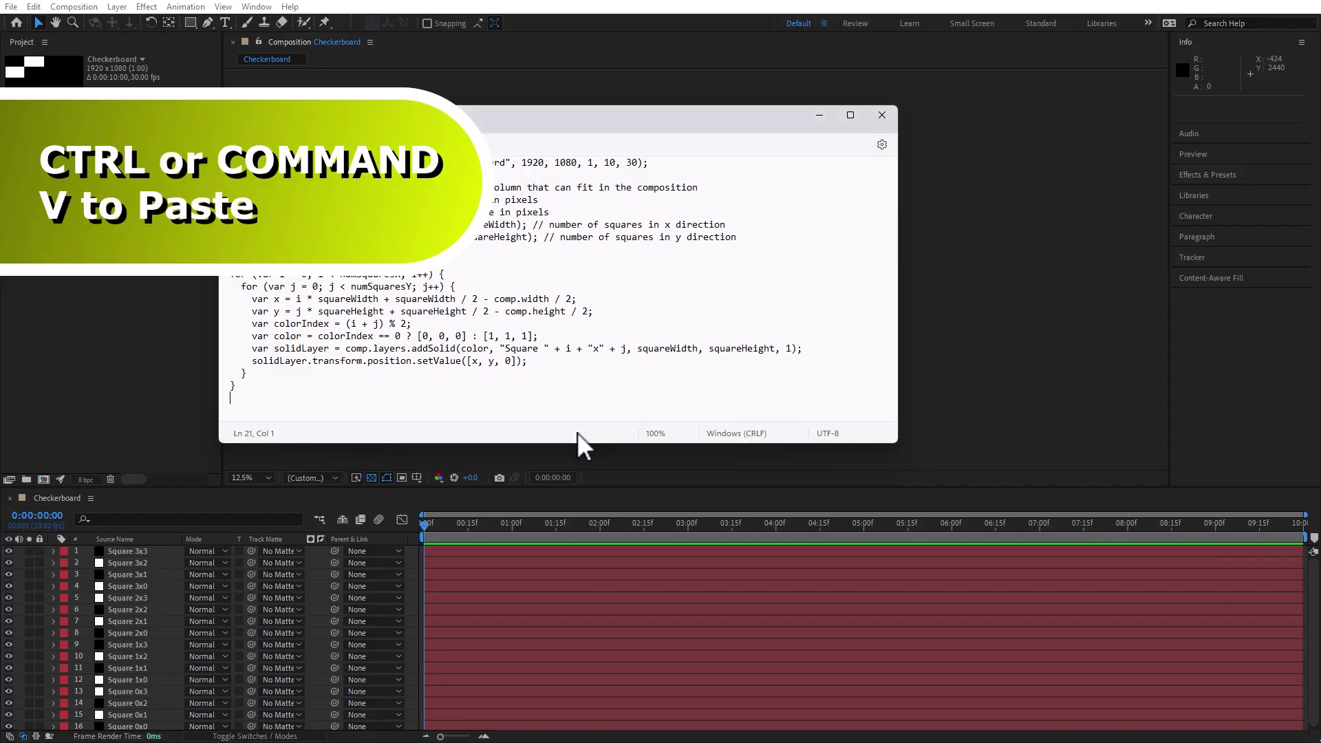
{"action": "key", "text": "ctrl+a"}
{"action": "key", "text": "ctrl+v"}
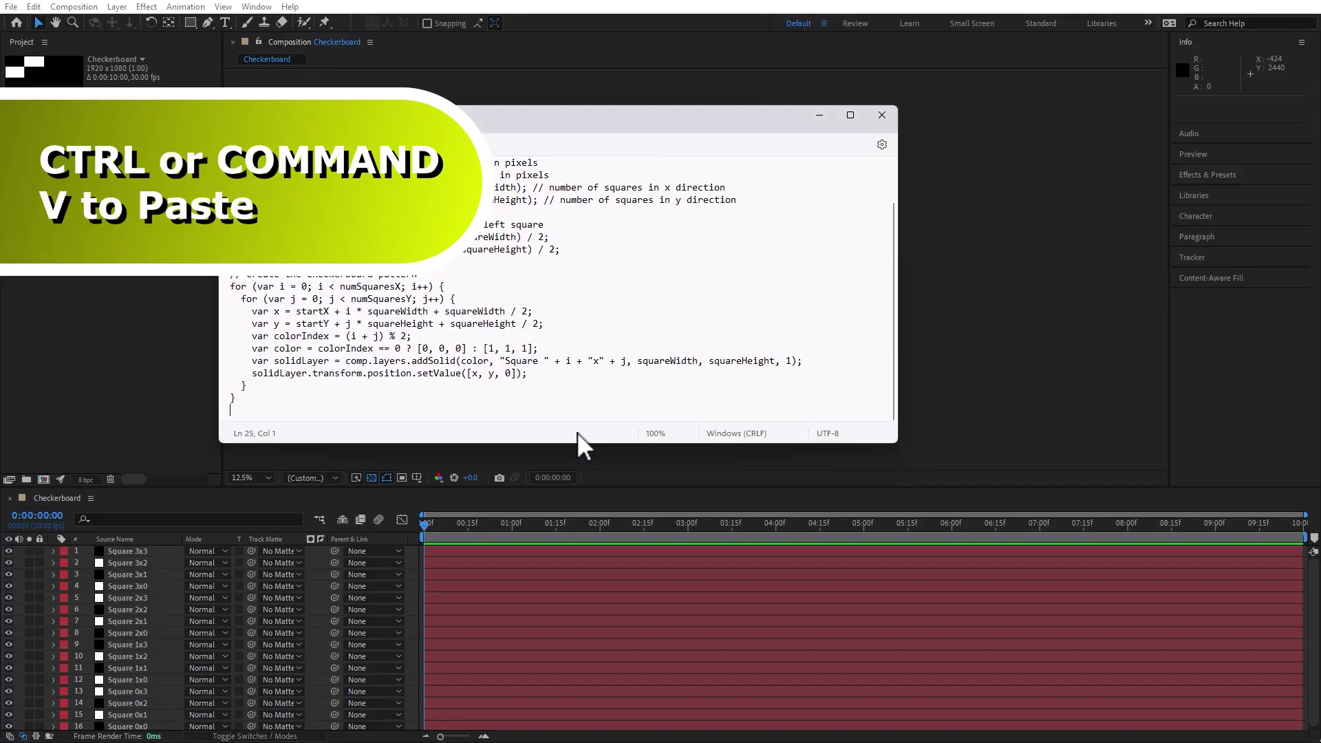
Step: Save the modified script to the Desktop as "Create Checkerdboard pattern in AE - 8.jsx" with the file type All files
{"action": "left_click", "coordinate": [233, 142]}
{"action": "left_click", "coordinate": [282, 276]}
{"action": "left_click", "coordinate": [509, 605]}
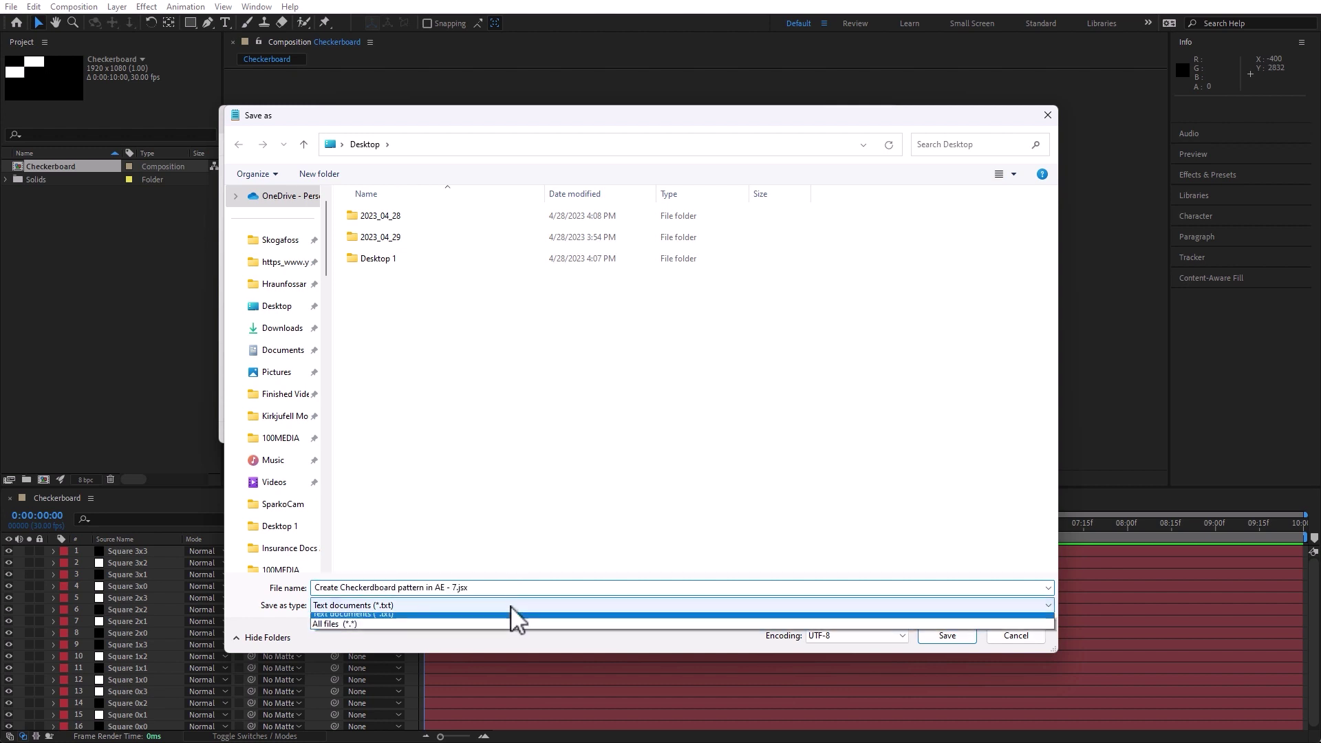
{"action": "left_click", "coordinate": [483, 627]}
{"action": "left_click", "coordinate": [426, 408]}
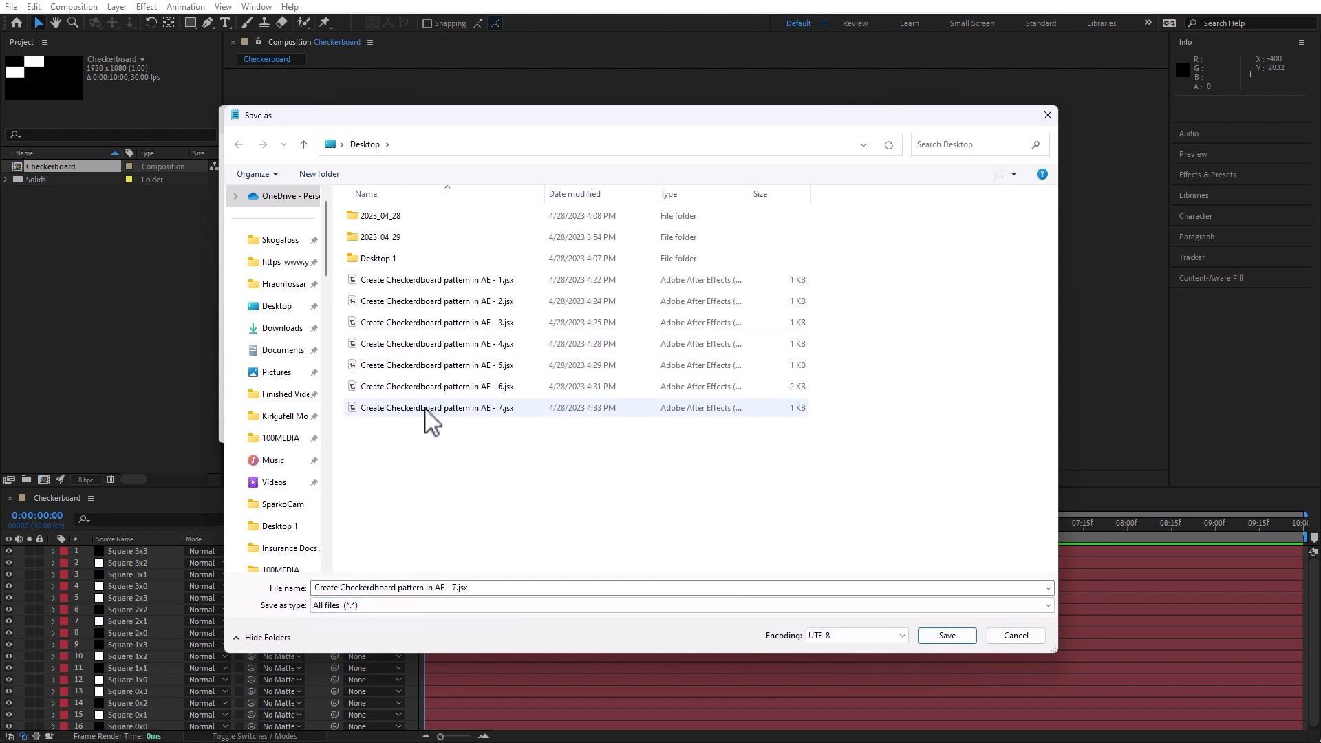
{"action": "left_click", "coordinate": [454, 588]}
{"action": "double_click", "coordinate": [455, 588]}
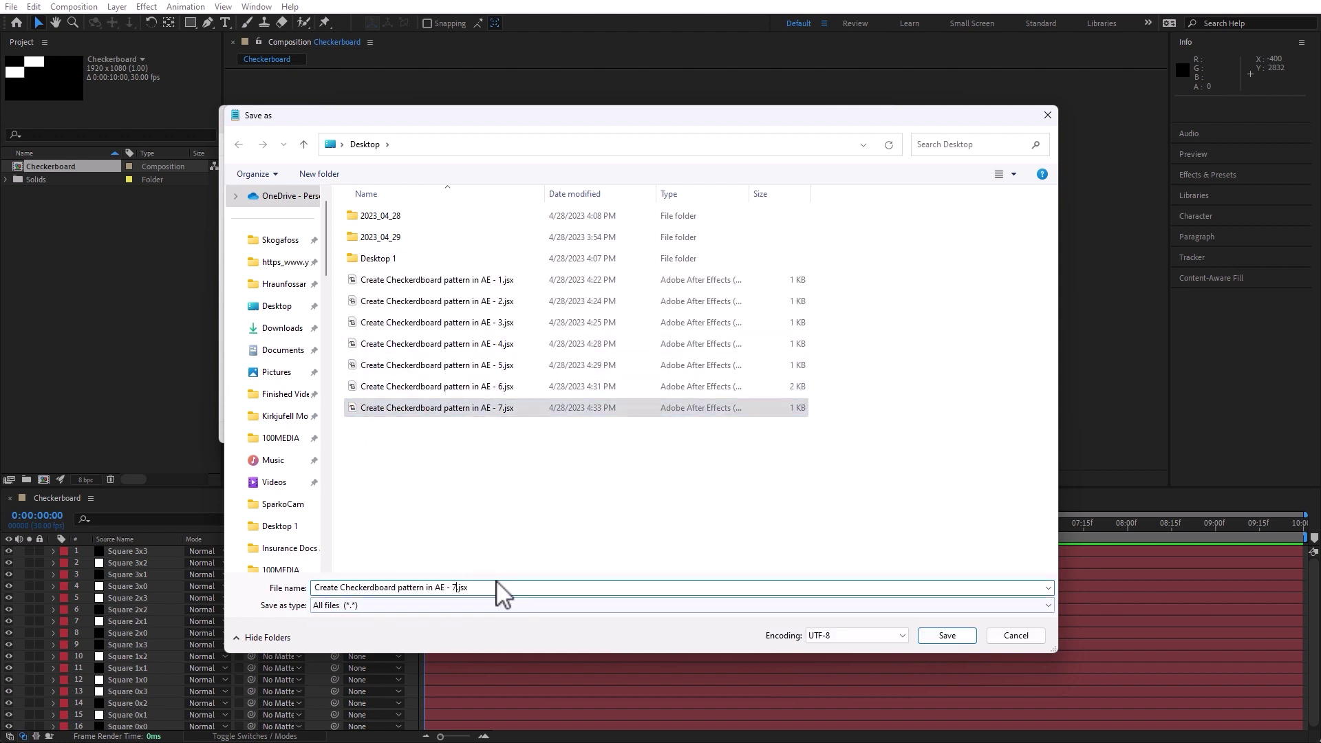
{"action": "type", "text": "8"}
{"action": "key", "text": "Return"}
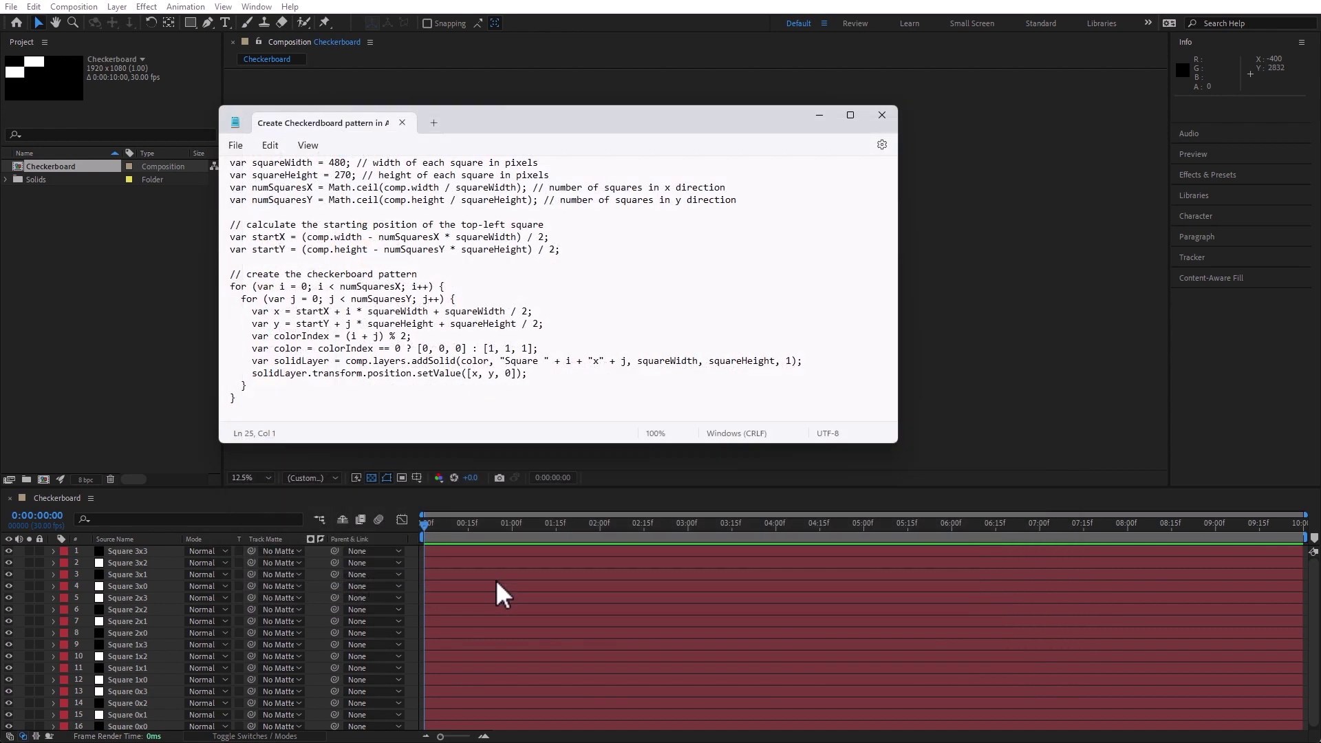
Step: Delete the existing Checkerboard composition and Solids folder, run "Create Checkerdboard pattern in AE - 8.jsx", and open the new Checkerboard composition
{"action": "left_click", "coordinate": [67, 353]}
{"action": "left_click_drag", "start_coordinate": [76, 253], "coordinate": [10, 129]}
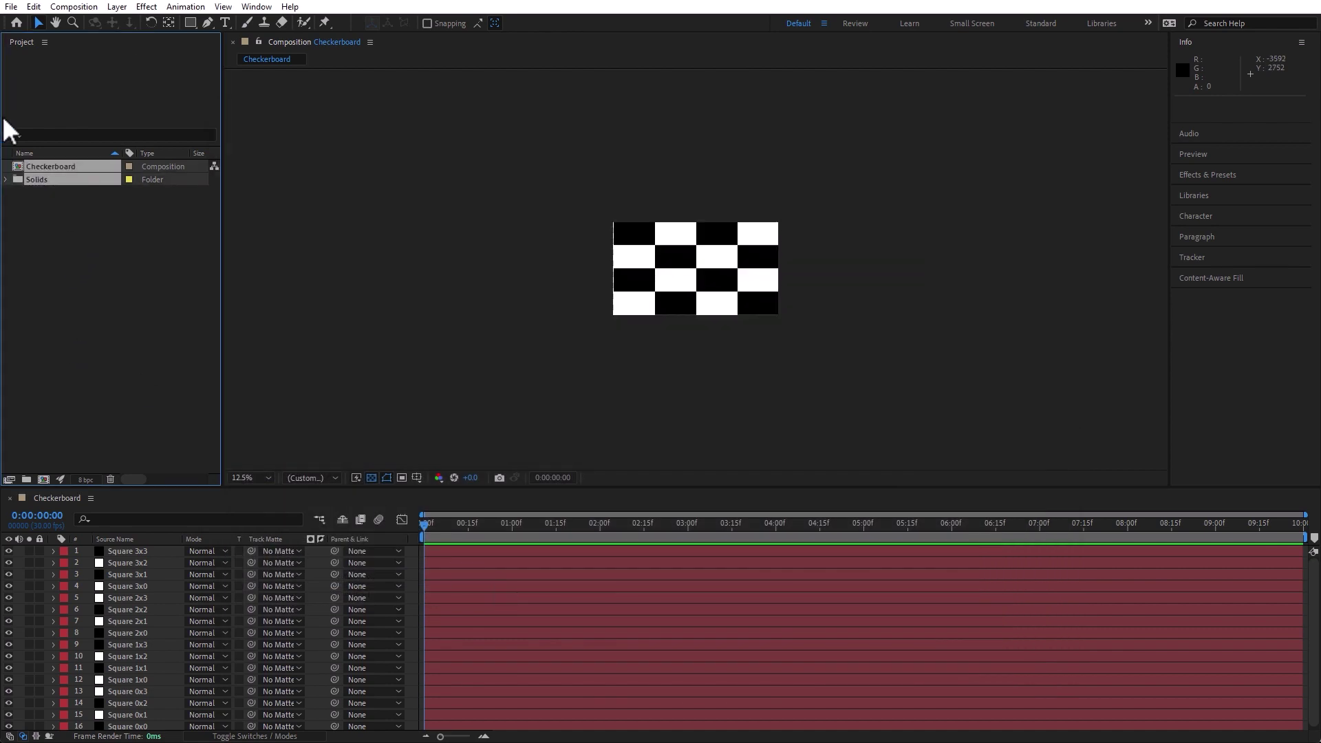
{"action": "key", "text": "Delete"}
{"action": "left_click", "coordinate": [727, 387]}
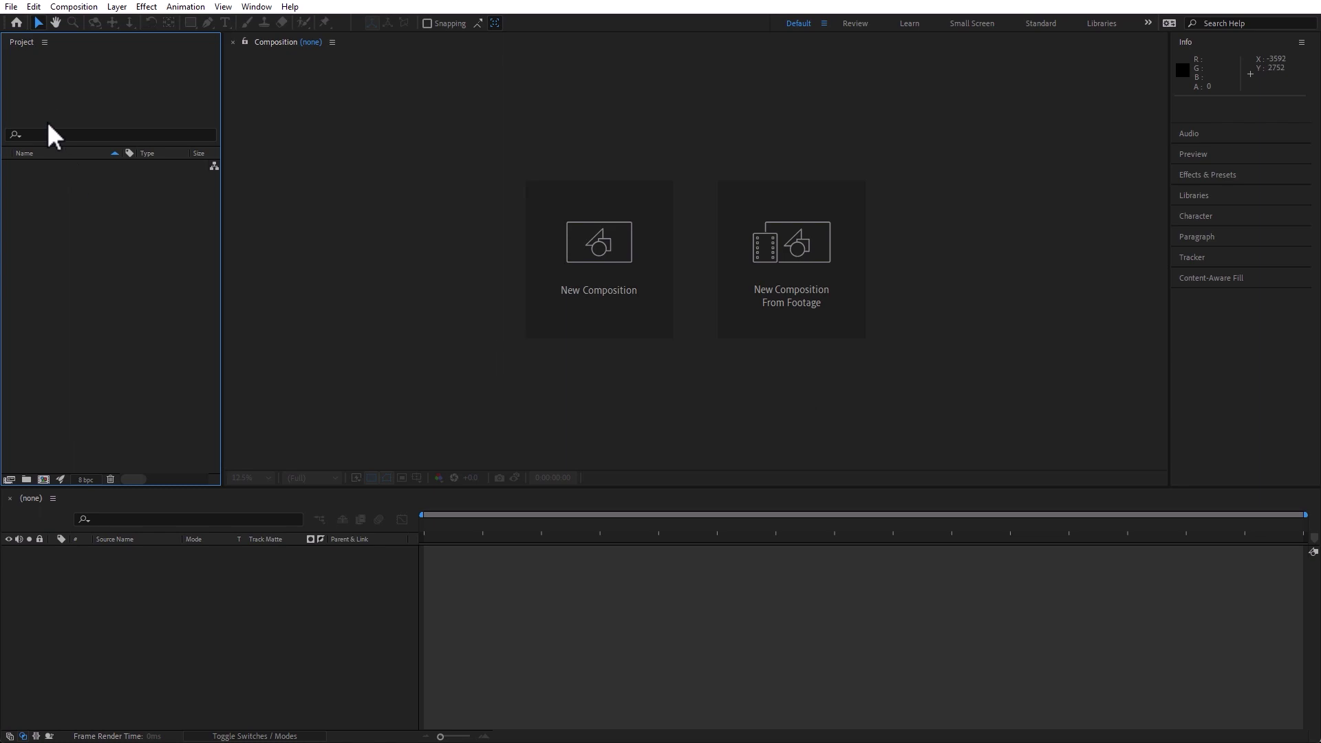
{"action": "left_click", "coordinate": [12, 7]}
{"action": "mouse_move", "coordinate": [220, 392]}
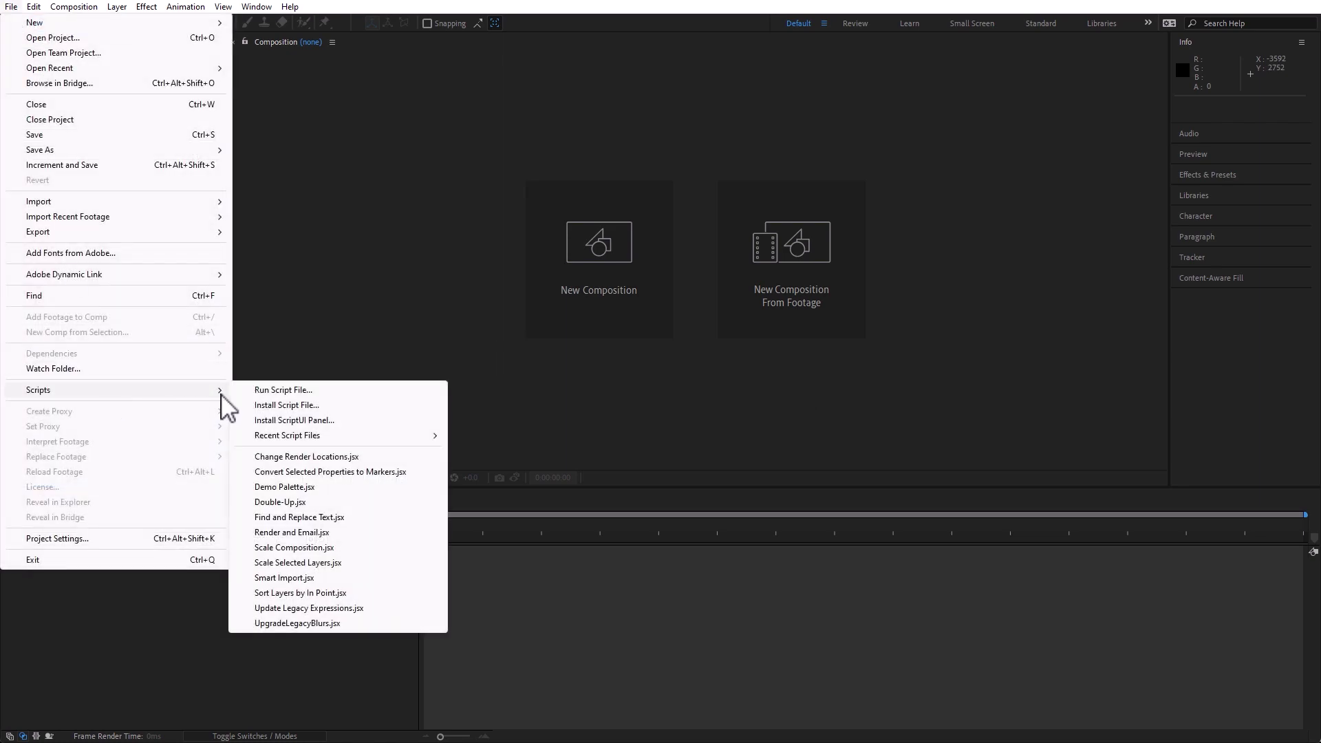
{"action": "left_click", "coordinate": [283, 390]}
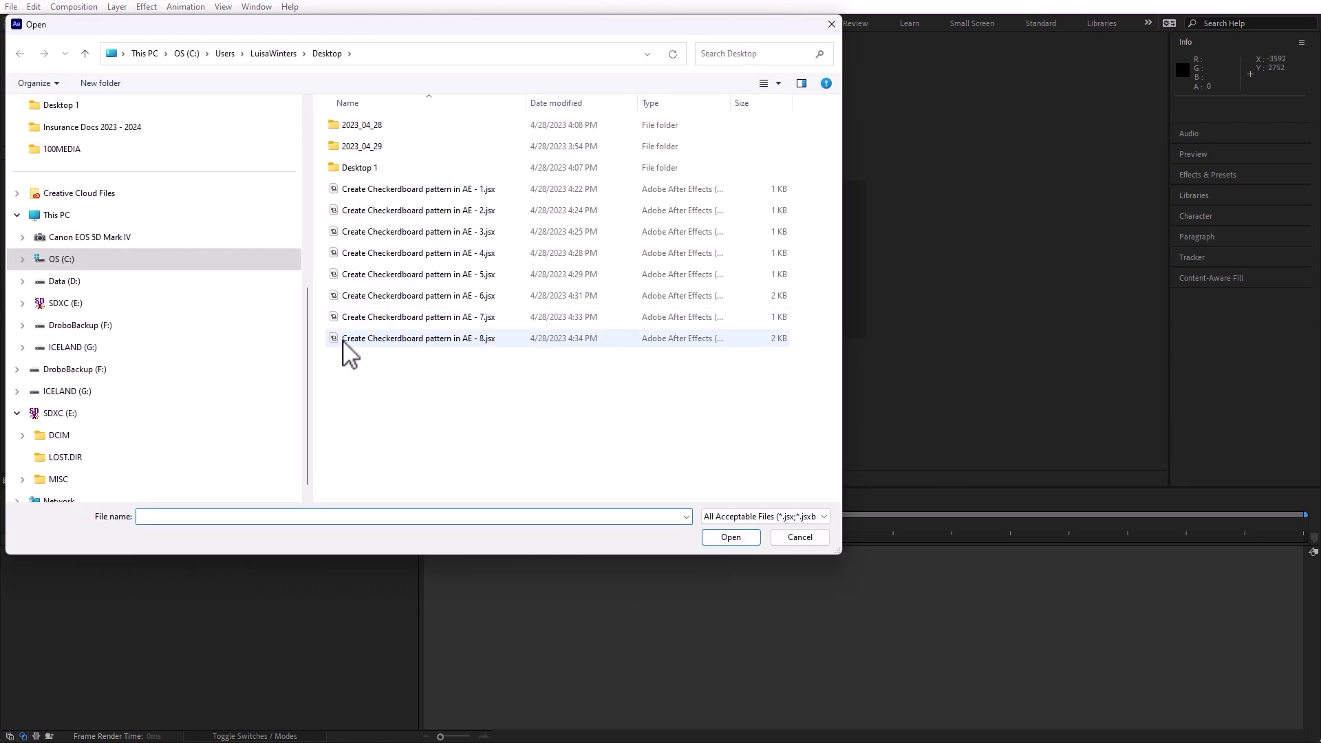
{"action": "double_click", "coordinate": [344, 351]}
{"action": "double_click", "coordinate": [21, 169]}
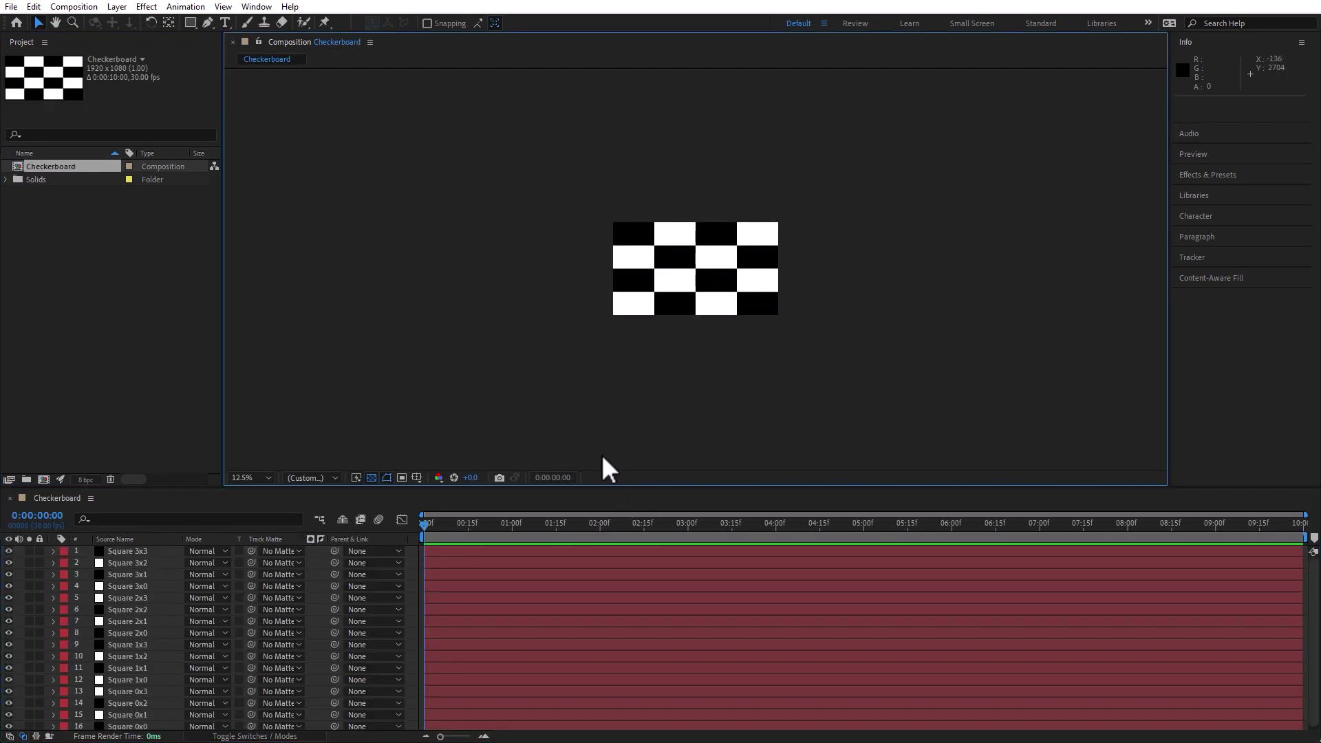
Step: Go through the square layers one by one to examine their positions and stacking order in the Checkerboard composition
{"action": "key", "text": "ctrl+Down"}
{"action": "key", "text": "ctrl+Down"}
{"action": "key", "text": "ctrl+Down"}
{"action": "key", "text": "ctrl+Down"}
{"action": "key", "text": "ctrl+Down"}
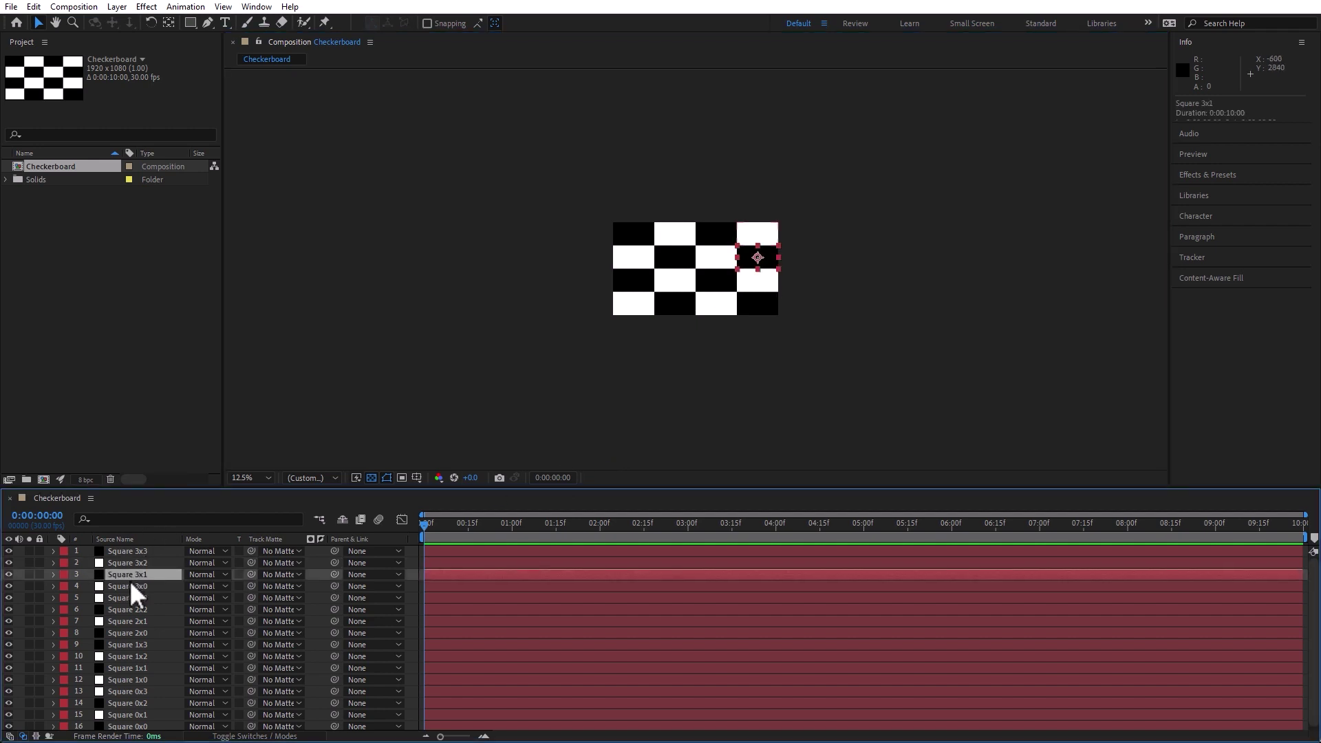
{"action": "key", "text": "ctrl+Down"}
{"action": "key", "text": "ctrl+Down"}
{"action": "key", "text": "ctrl+Down"}
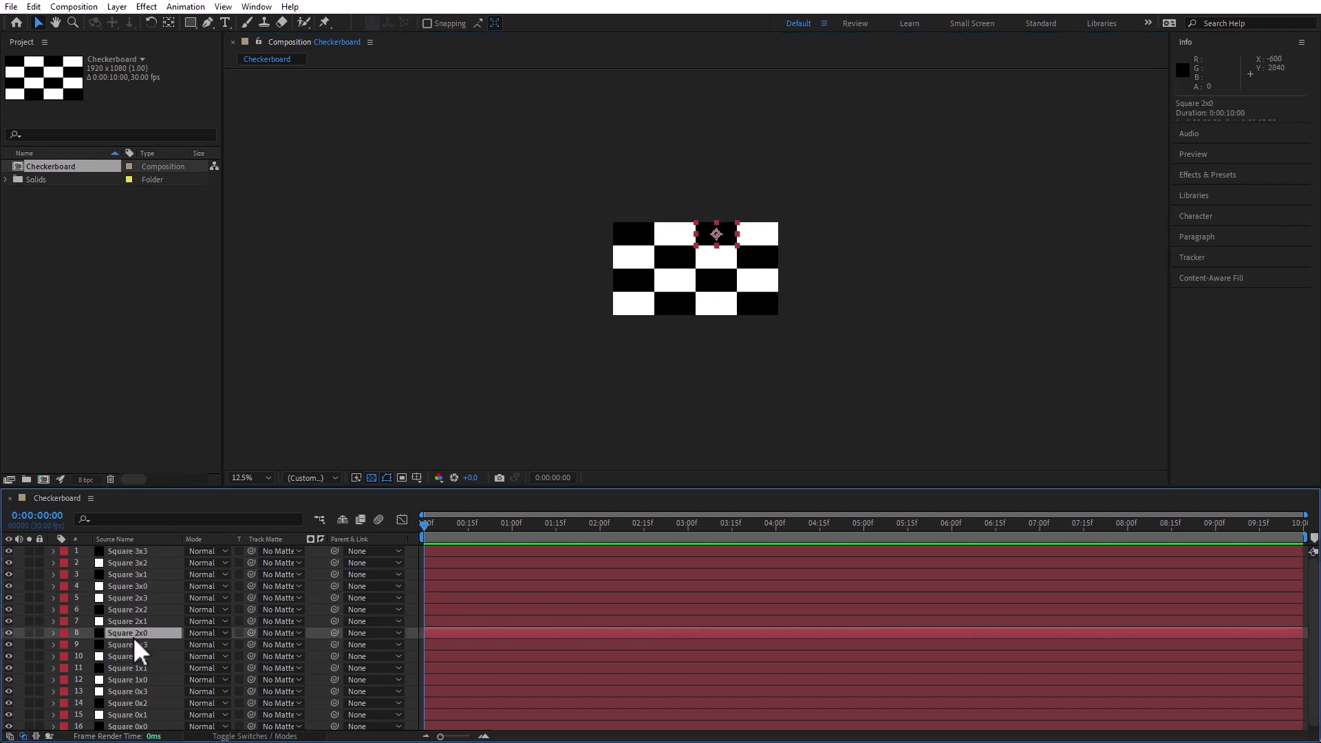
{"action": "key", "text": "ctrl+Down"}
{"action": "left_click", "coordinate": [133, 670]}
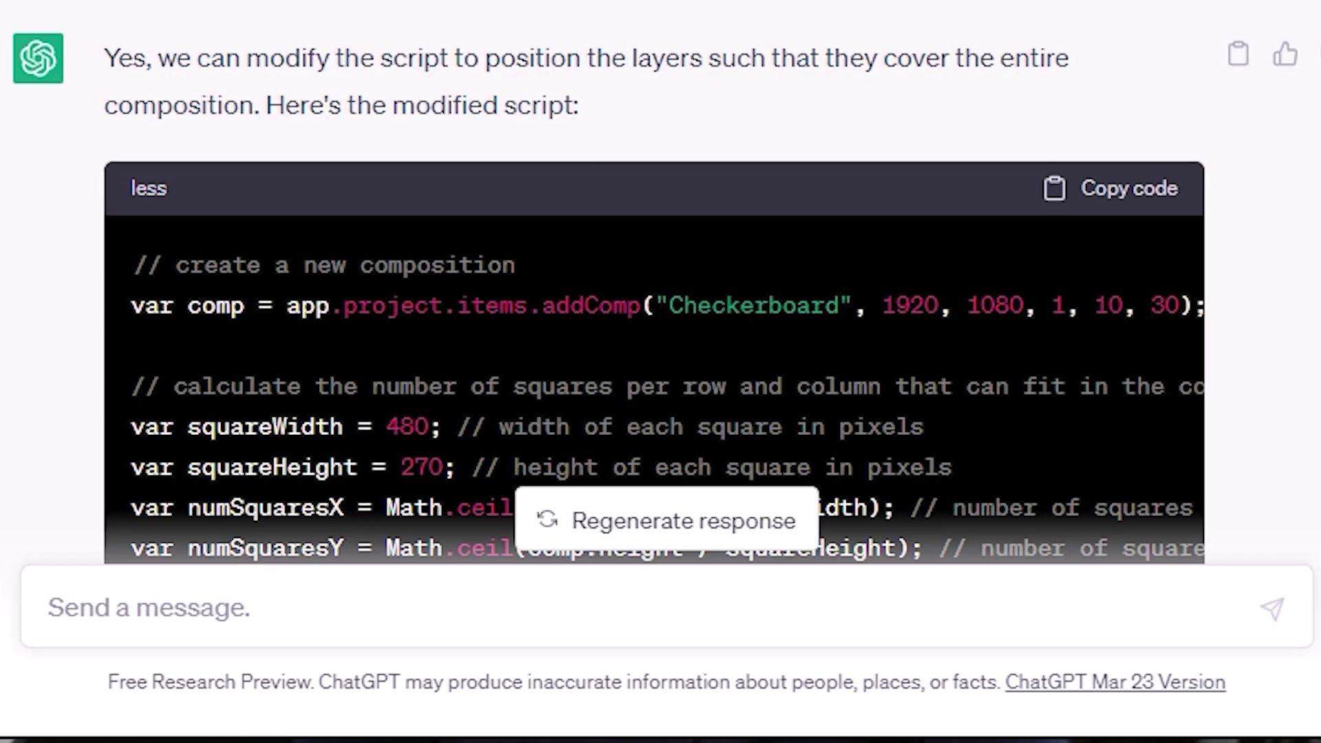
Step: Ask ChatGPT "This is perfect! Can you randomize the layer stacking order?"
{"action": "left_click", "coordinate": [97, 614]}
{"action": "type", "text": "This is perfect!  Can you randomize the lay"}
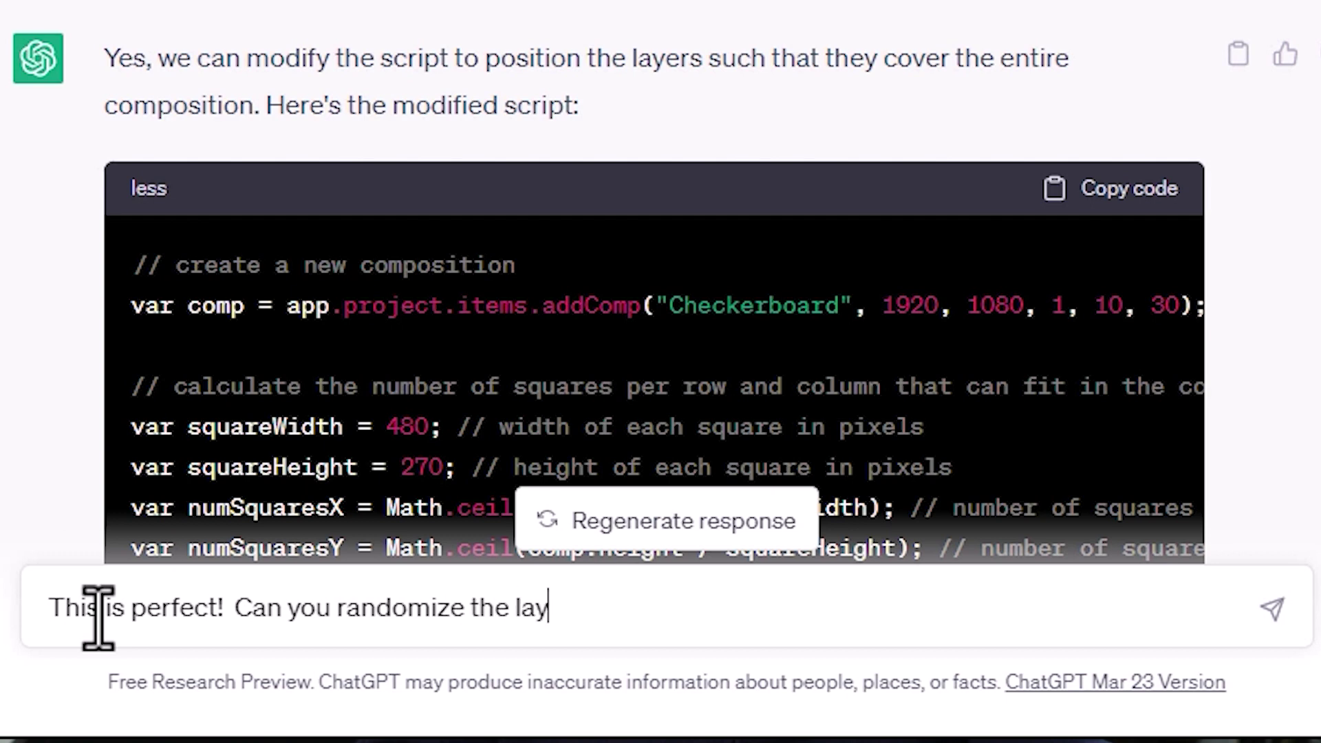
{"action": "type", "text": "er stacking "}
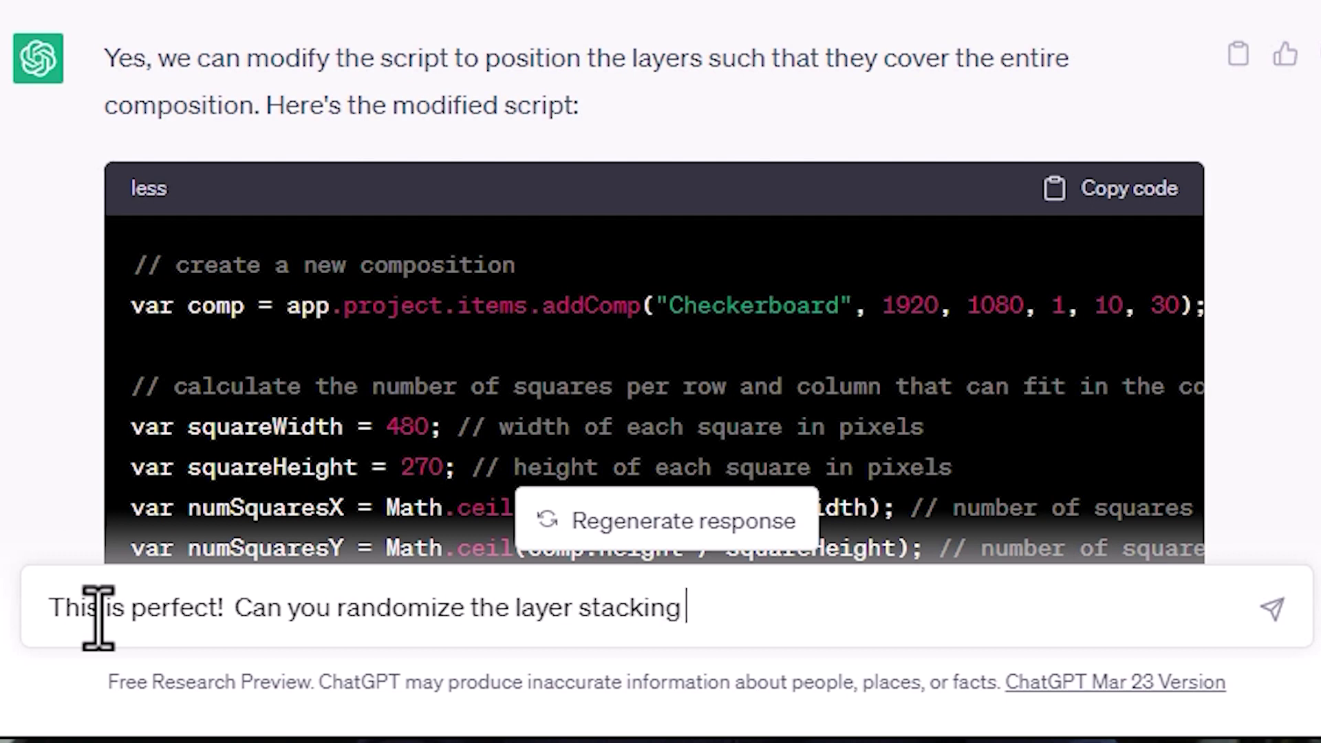
{"action": "type", "text": "order?"}
{"action": "key", "text": "Return"}
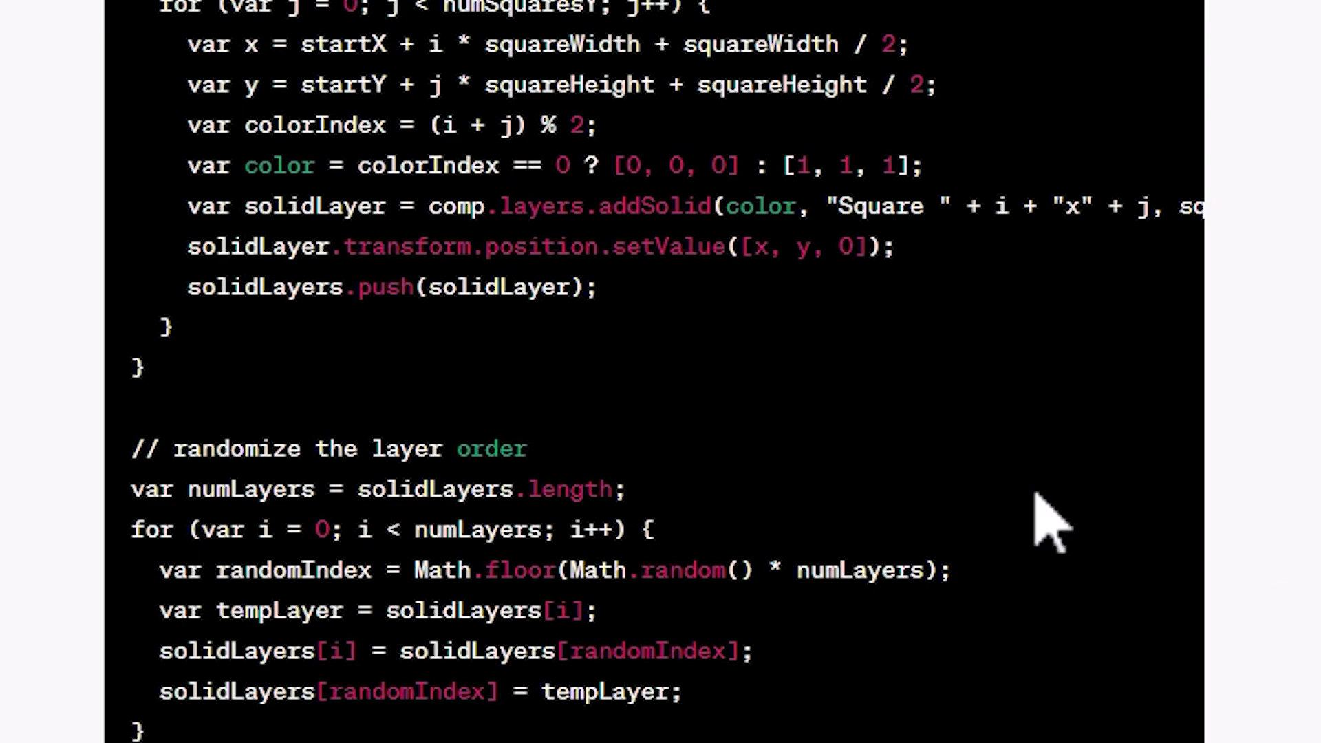
Step: Copy ChatGPT's randomized layer order code and replace the whole script in Notepad with it
{"action": "scroll", "coordinate": [1046, 522], "scroll_direction": "up", "scroll_amount": 15}
{"action": "left_click", "coordinate": [1131, 122]}
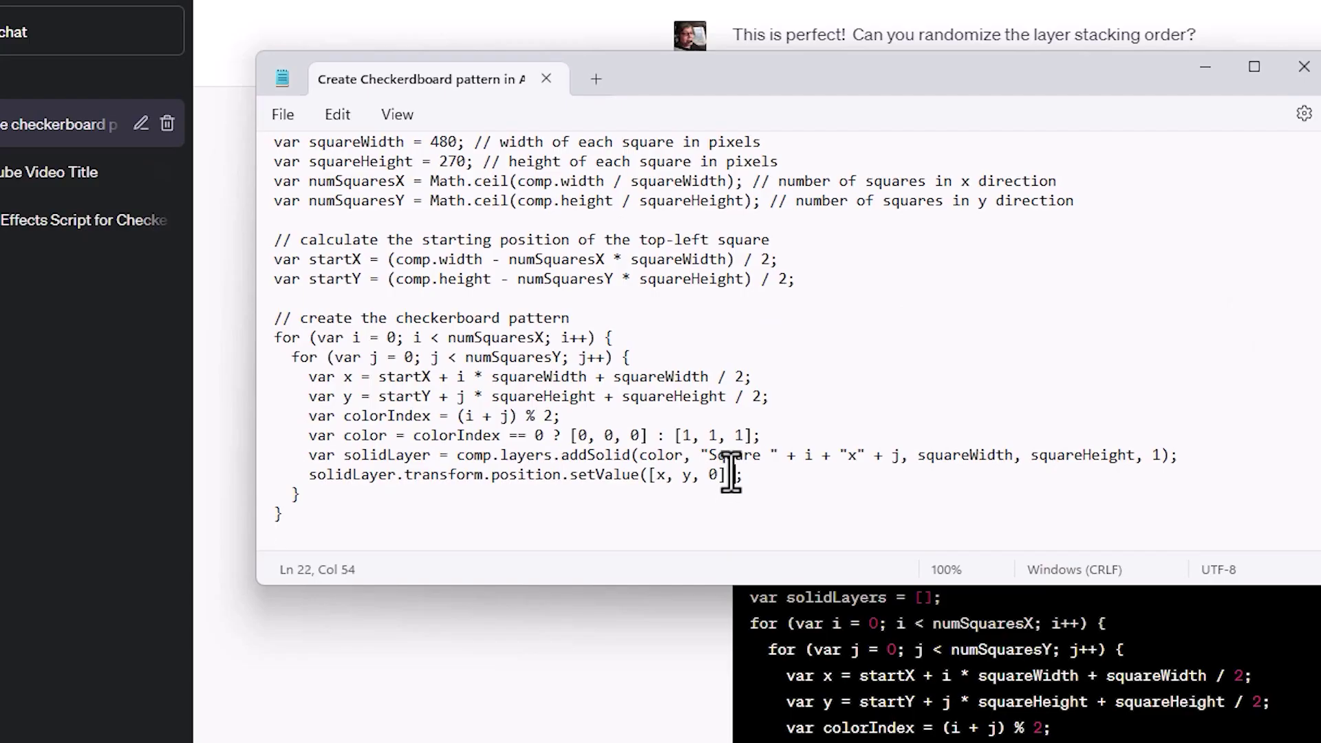
{"action": "key", "text": "ctrl+a"}
{"action": "key", "text": "ctrl+v"}
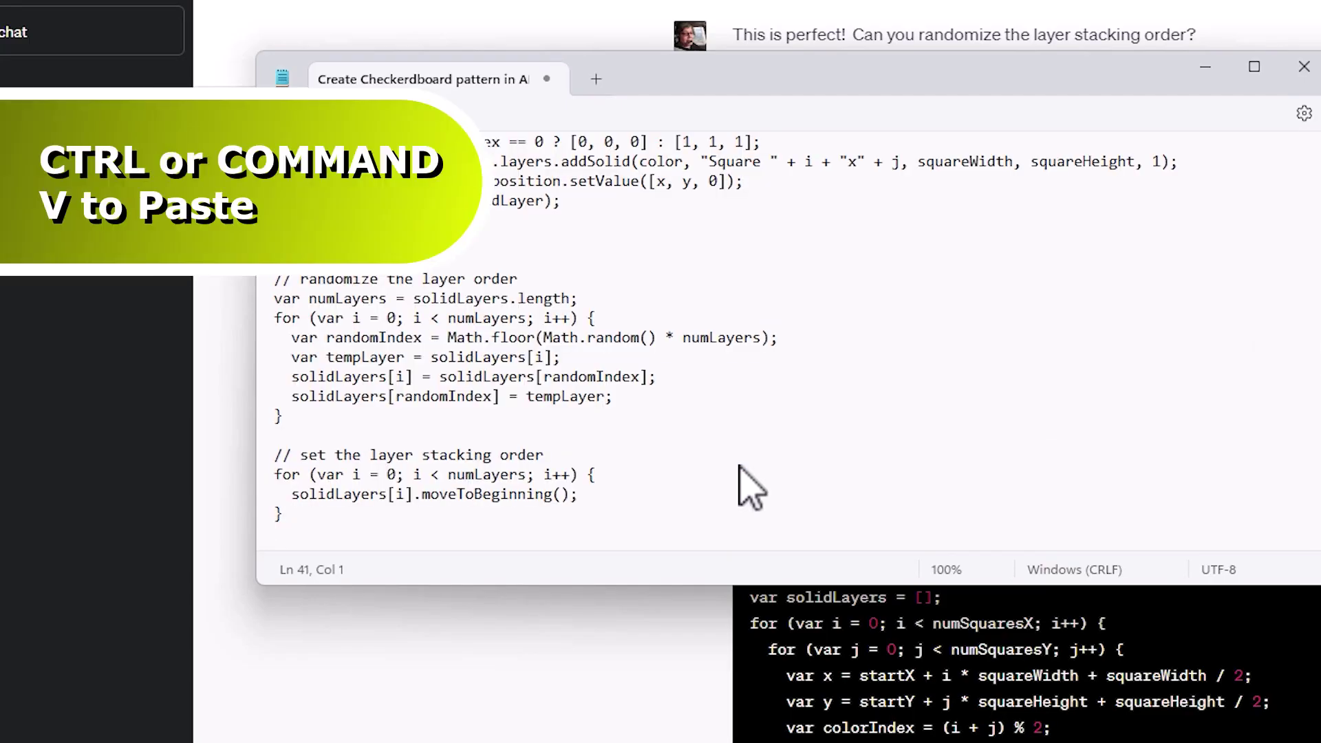
Step: Save the randomized script as a new file named "Create Checkerdboard pattern in AE - 9.jsx" with the All files type
{"action": "key", "text": "ctrl+shift+s"}
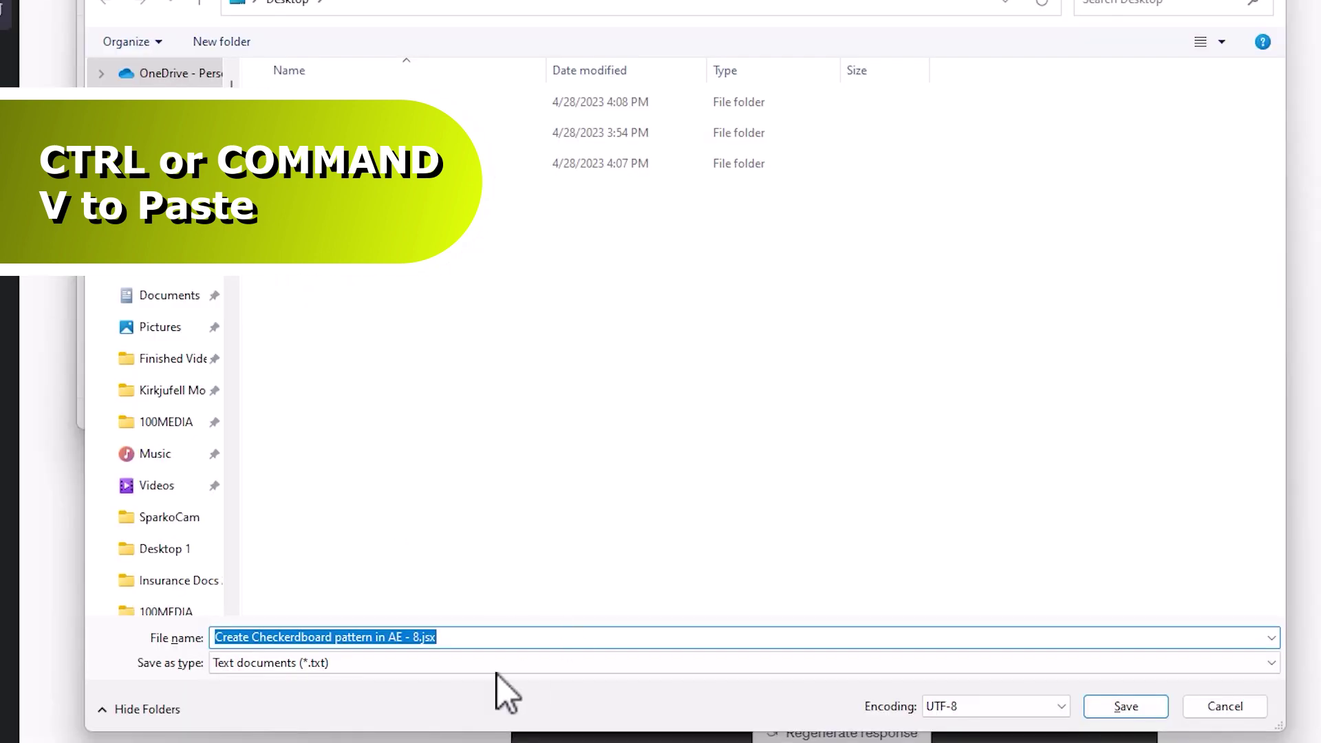
{"action": "left_click", "coordinate": [499, 671]}
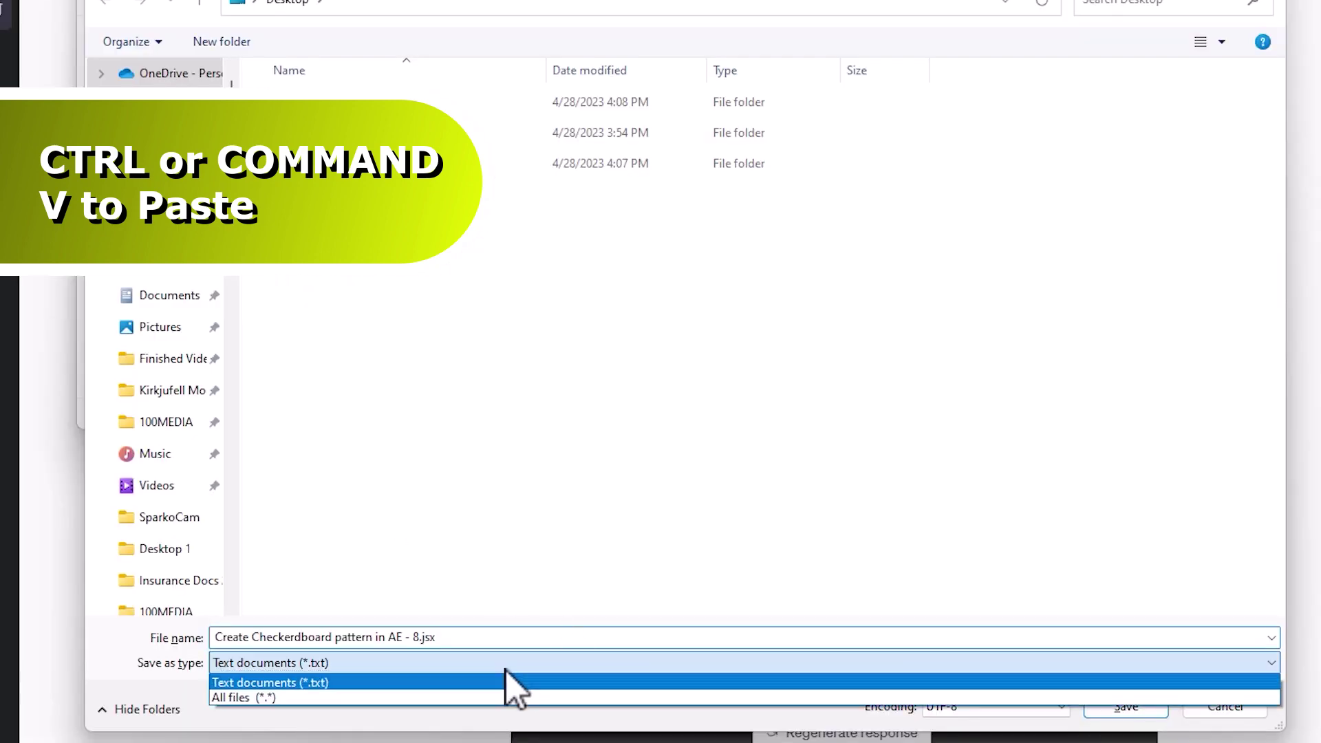
{"action": "left_click", "coordinate": [447, 697]}
{"action": "left_click", "coordinate": [485, 409]}
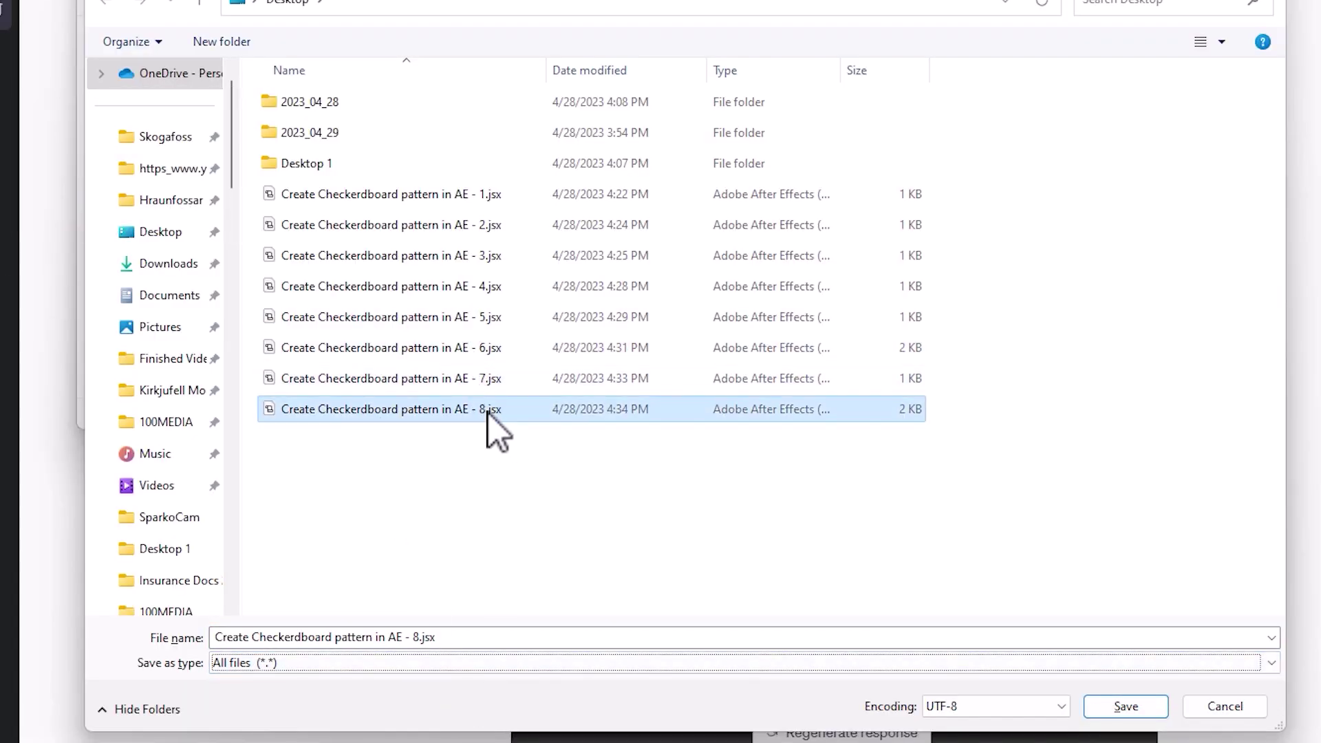
{"action": "left_click", "coordinate": [487, 411]}
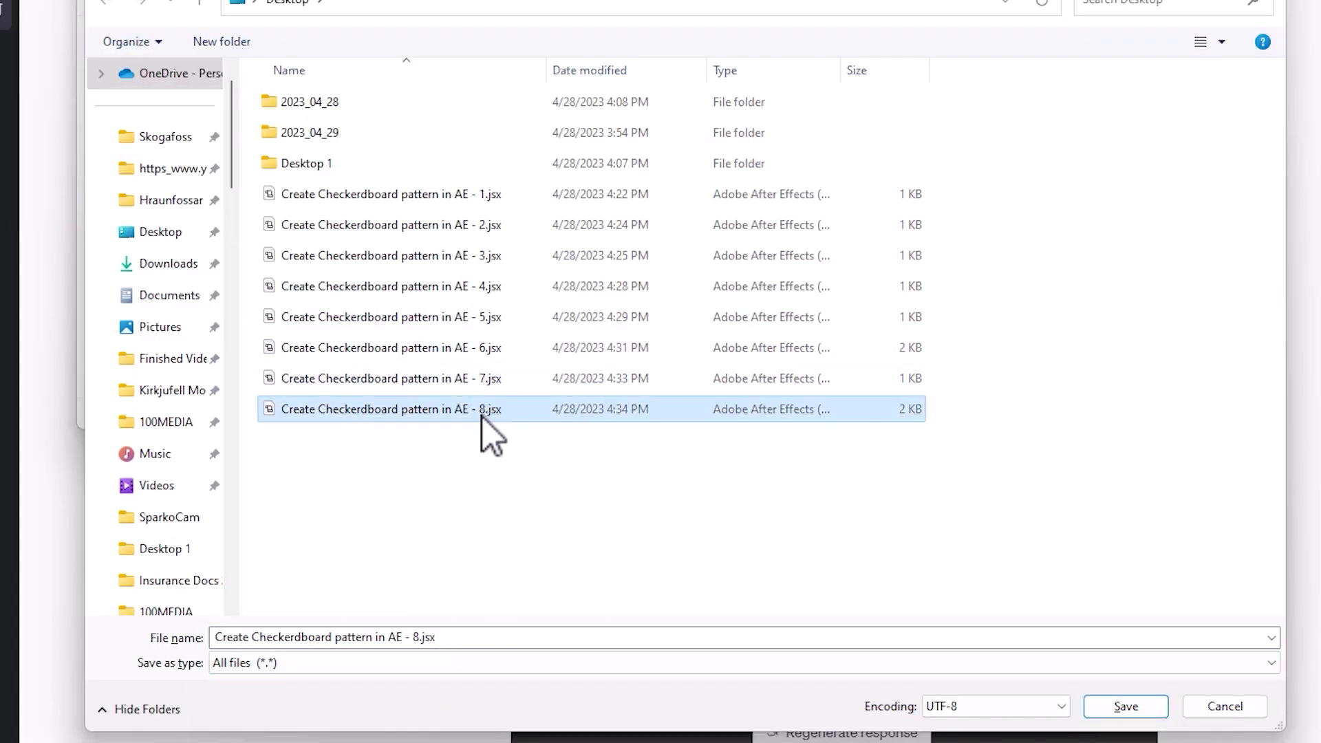
{"action": "left_click", "coordinate": [426, 640]}
{"action": "left_click", "coordinate": [421, 639]}
{"action": "key", "text": "BackSpace"}
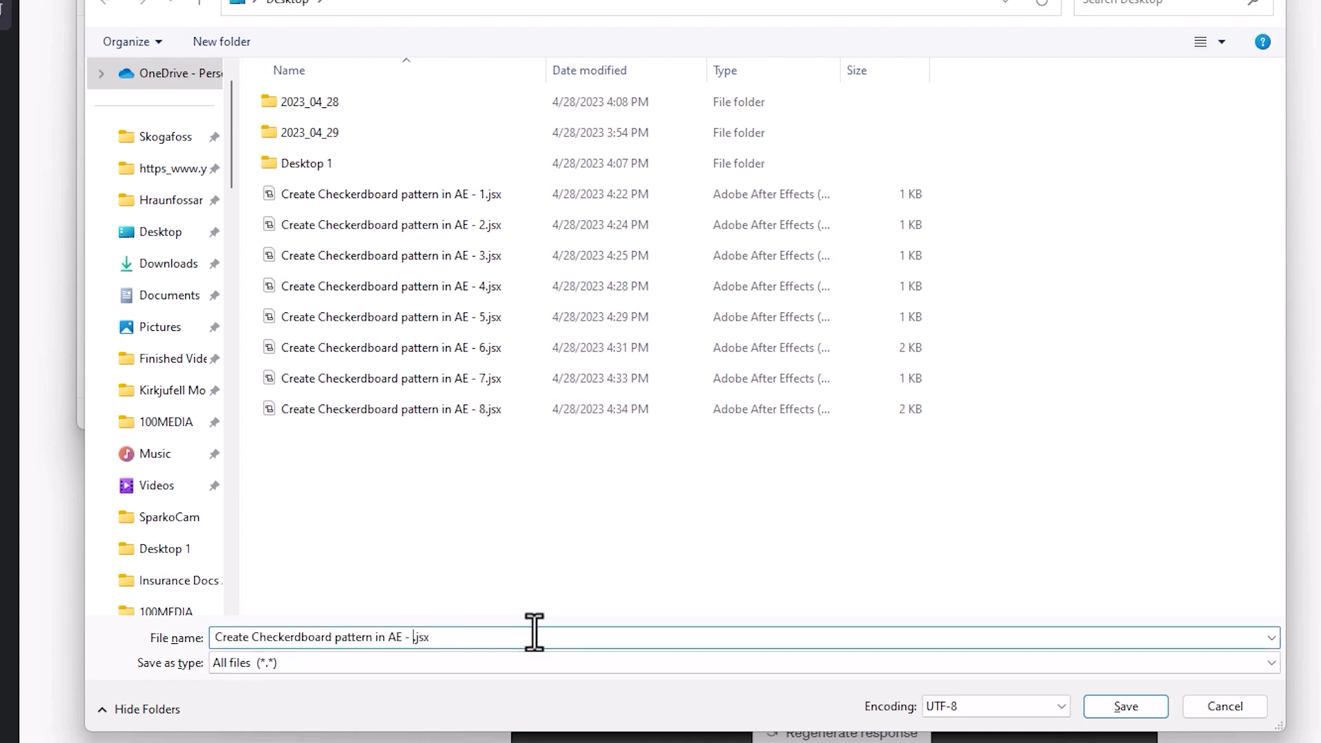
{"action": "key", "text": "Return"}
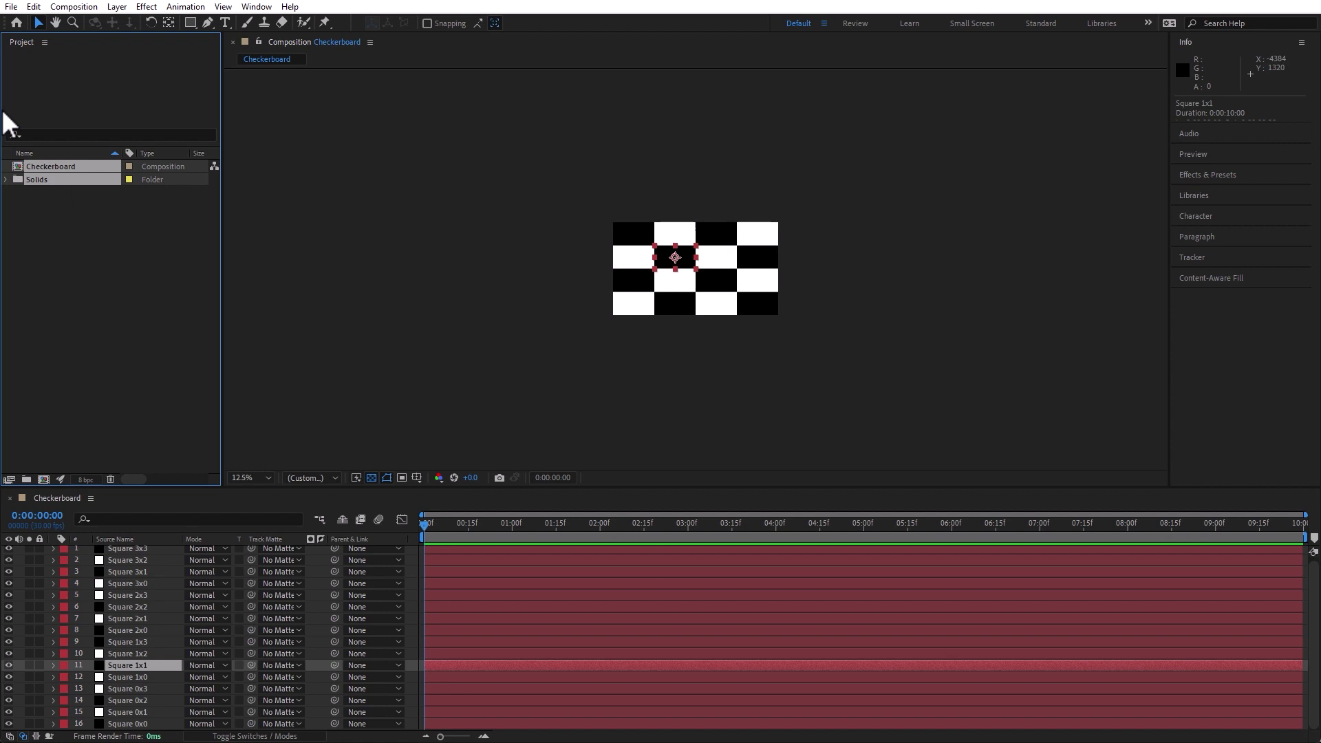
Step: Replace the old Checkerboard composition and Solids folder by running "Create Checkerdboard pattern in AE - 9.jsx", and open the new composition
{"action": "key", "text": "Delete"}
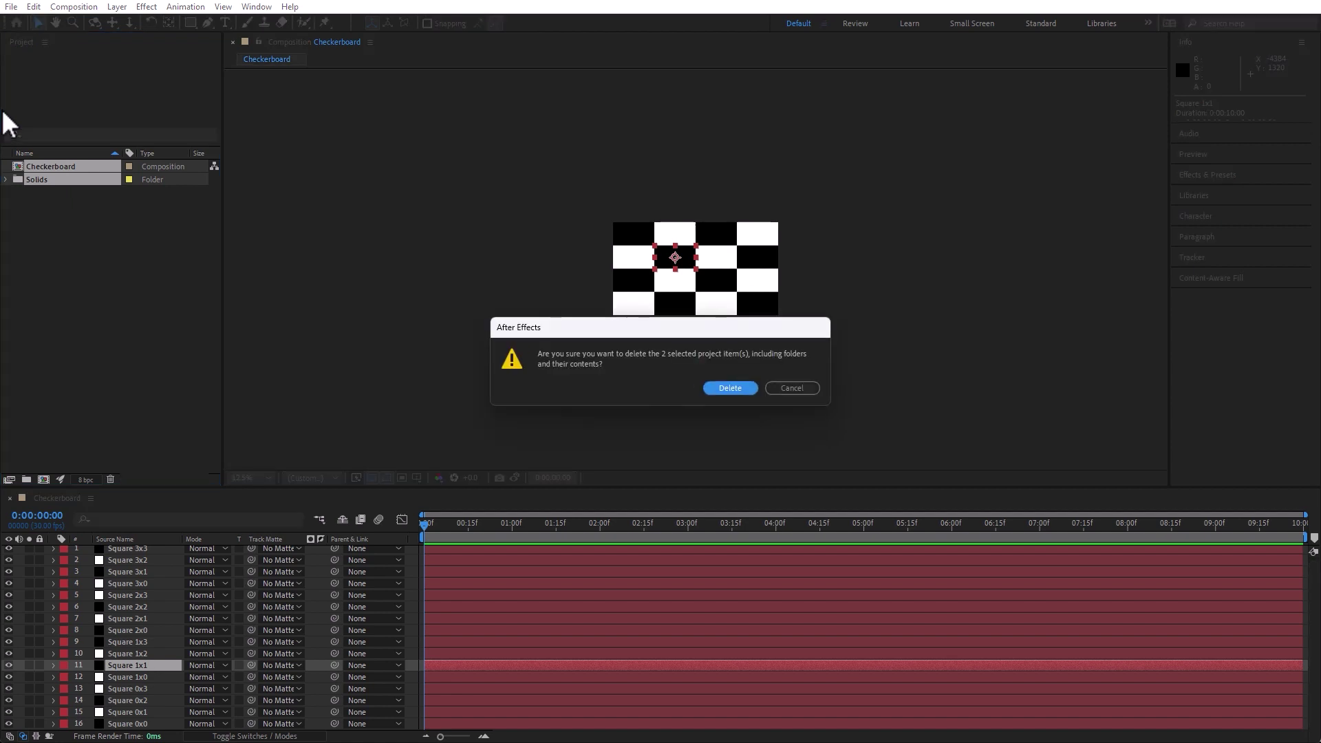
{"action": "left_click", "coordinate": [727, 387]}
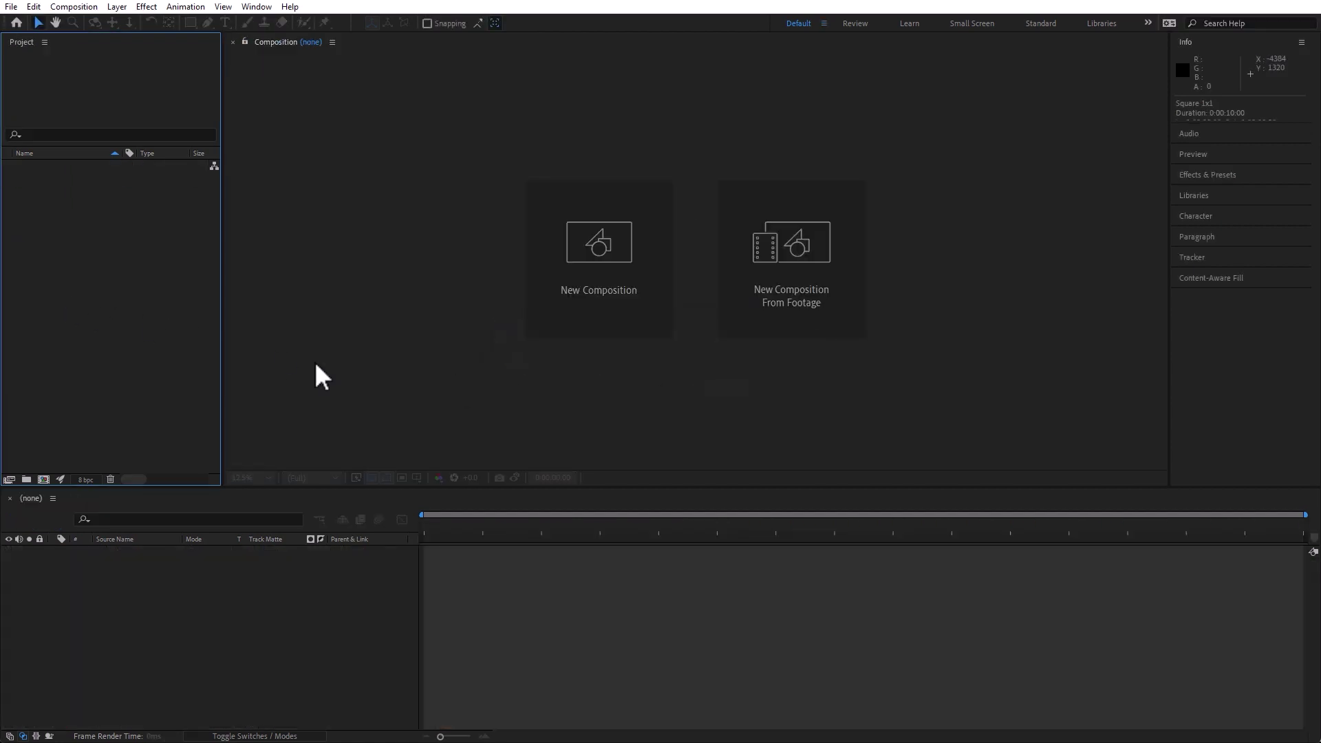
{"action": "left_click", "coordinate": [12, 8]}
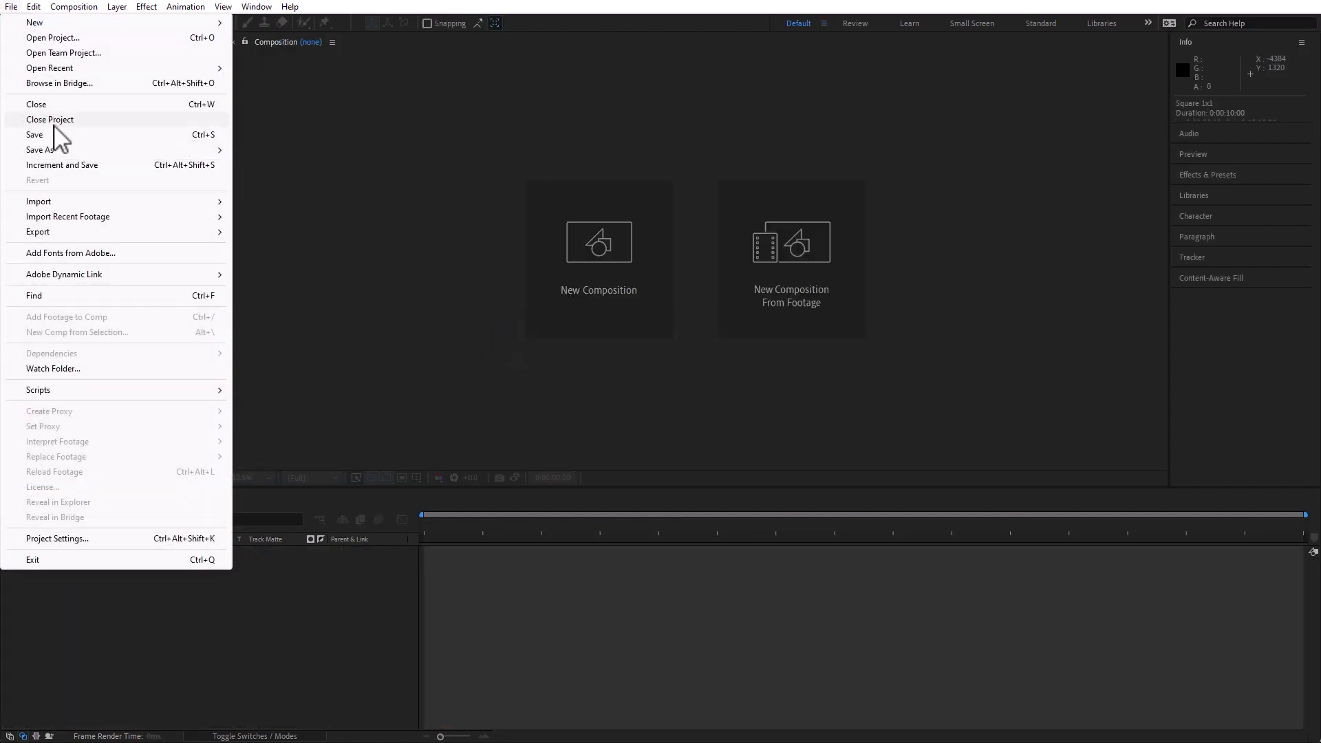
{"action": "mouse_move", "coordinate": [81, 390]}
{"action": "left_click", "coordinate": [285, 391]}
{"action": "double_click", "coordinate": [347, 362]}
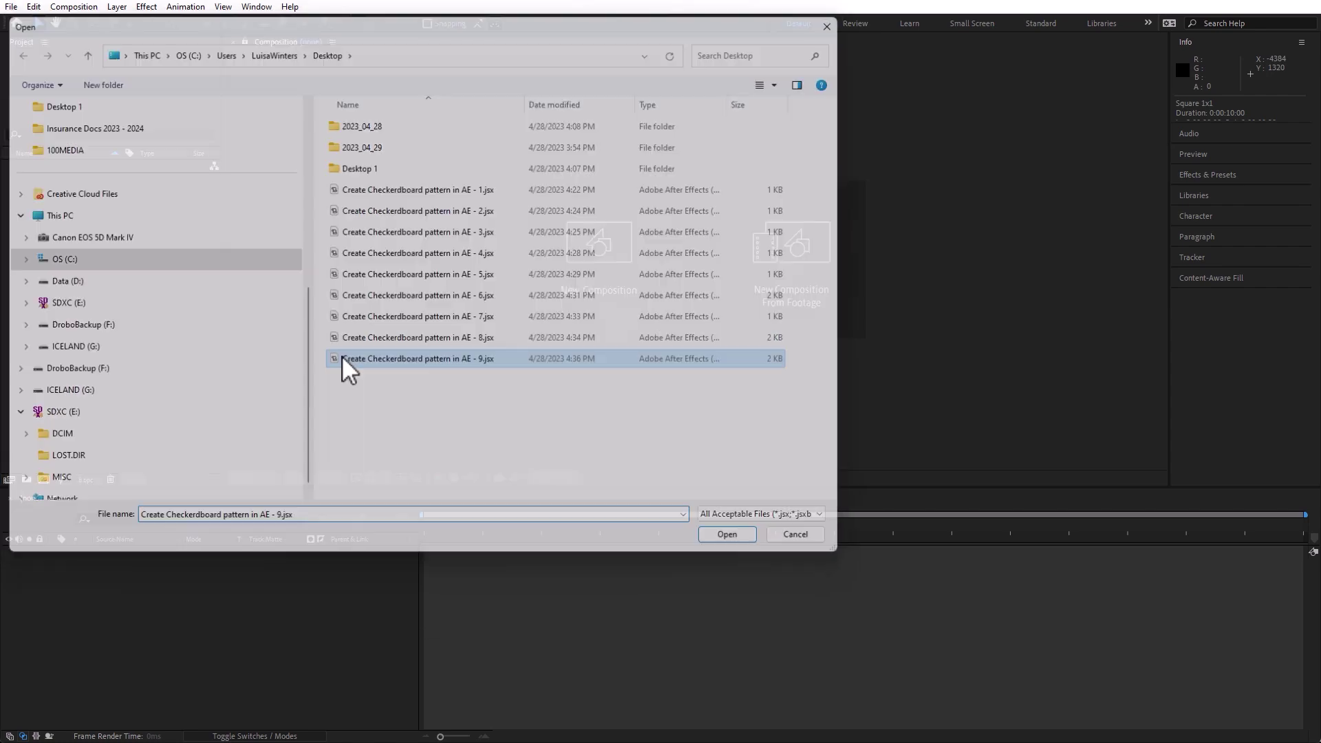
{"action": "double_click", "coordinate": [18, 166]}
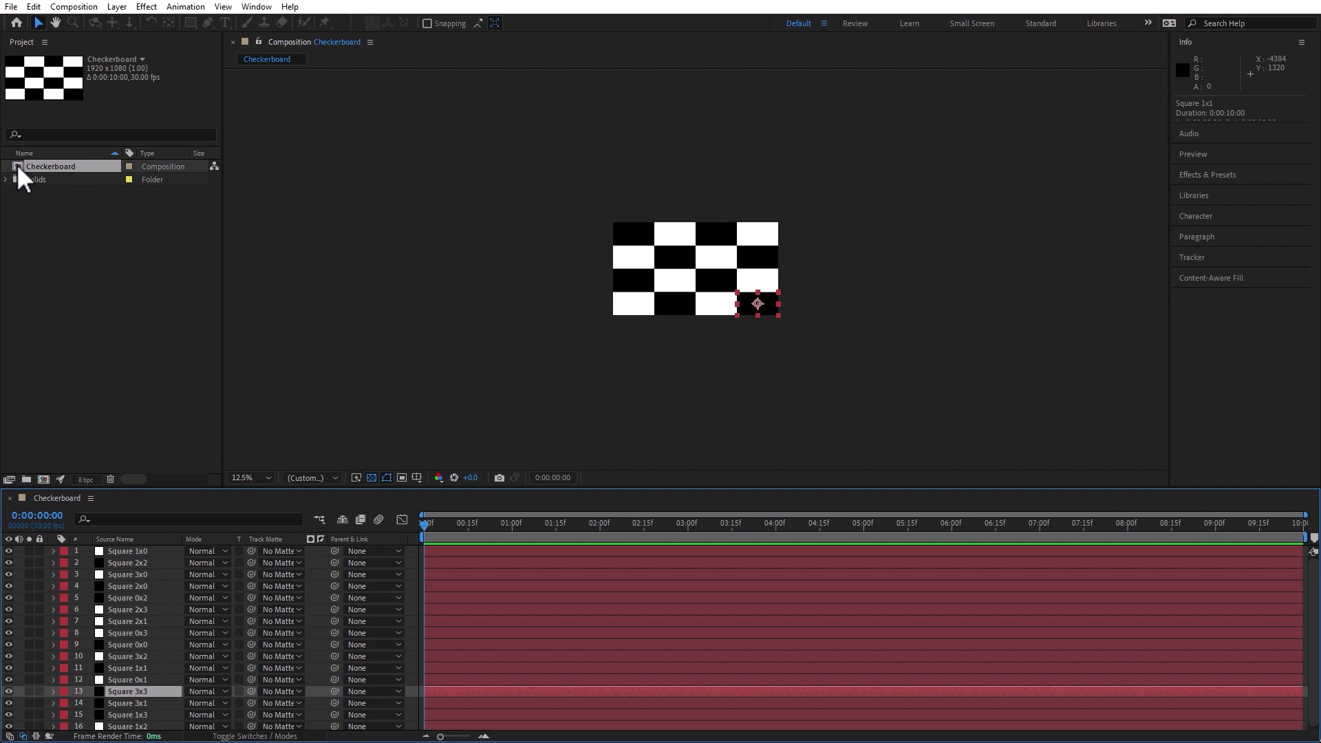
{"action": "mouse_move", "coordinate": [436, 521]}
{"action": "left_mouse_down"}
{"action": "mouse_move", "coordinate": [646, 534]}
{"action": "mouse_move", "coordinate": [453, 536]}
{"action": "left_mouse_up"}
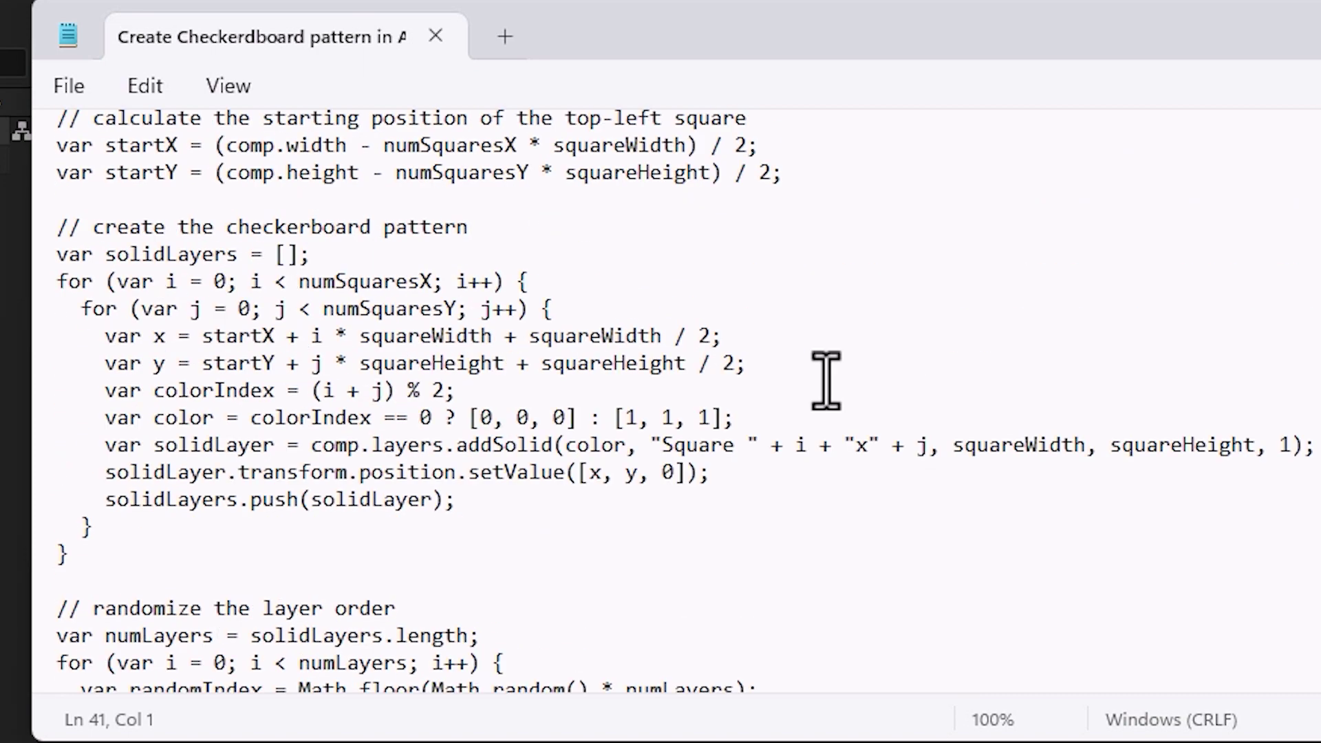
Step: Set the script's composition size to 3840 x 2160 and save it as "Create Checkerdboard pattern in AE - 10.jsx"
{"action": "scroll", "coordinate": [825, 374], "scroll_direction": "up", "scroll_amount": 4}
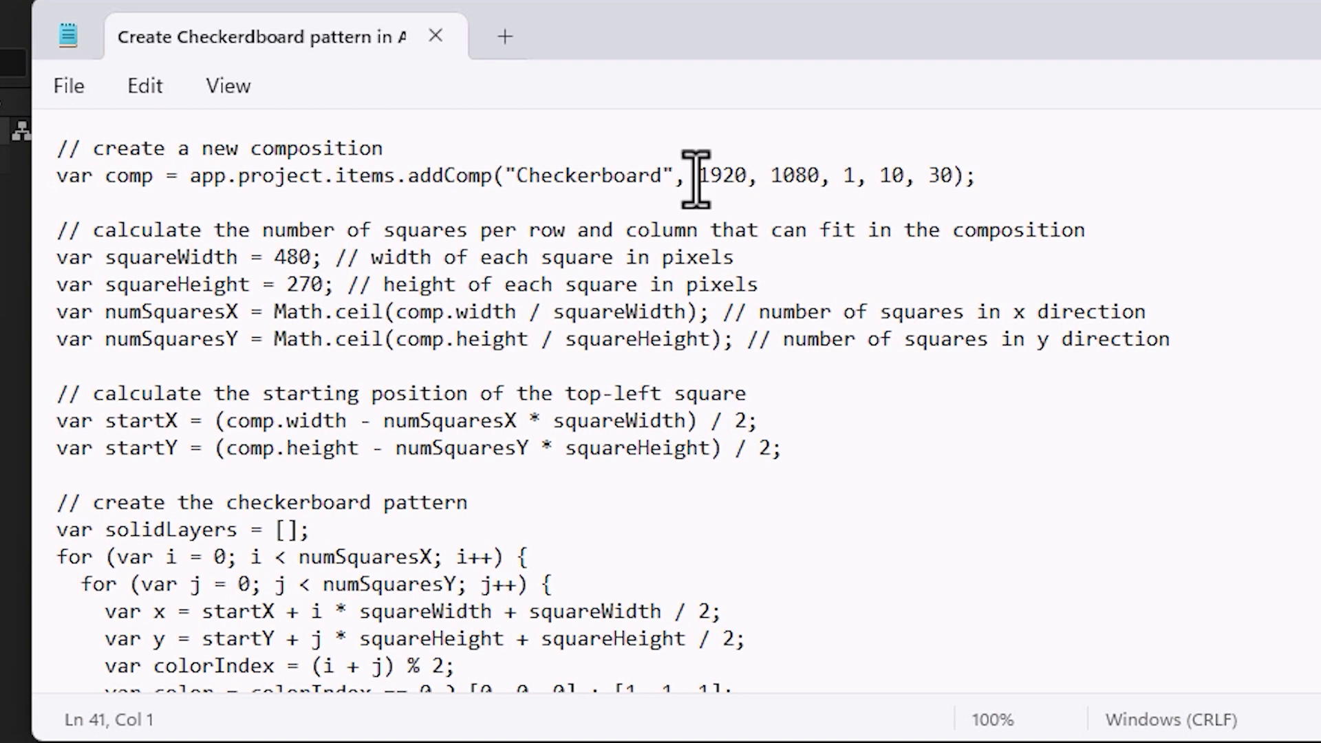
{"action": "double_click", "coordinate": [716, 174]}
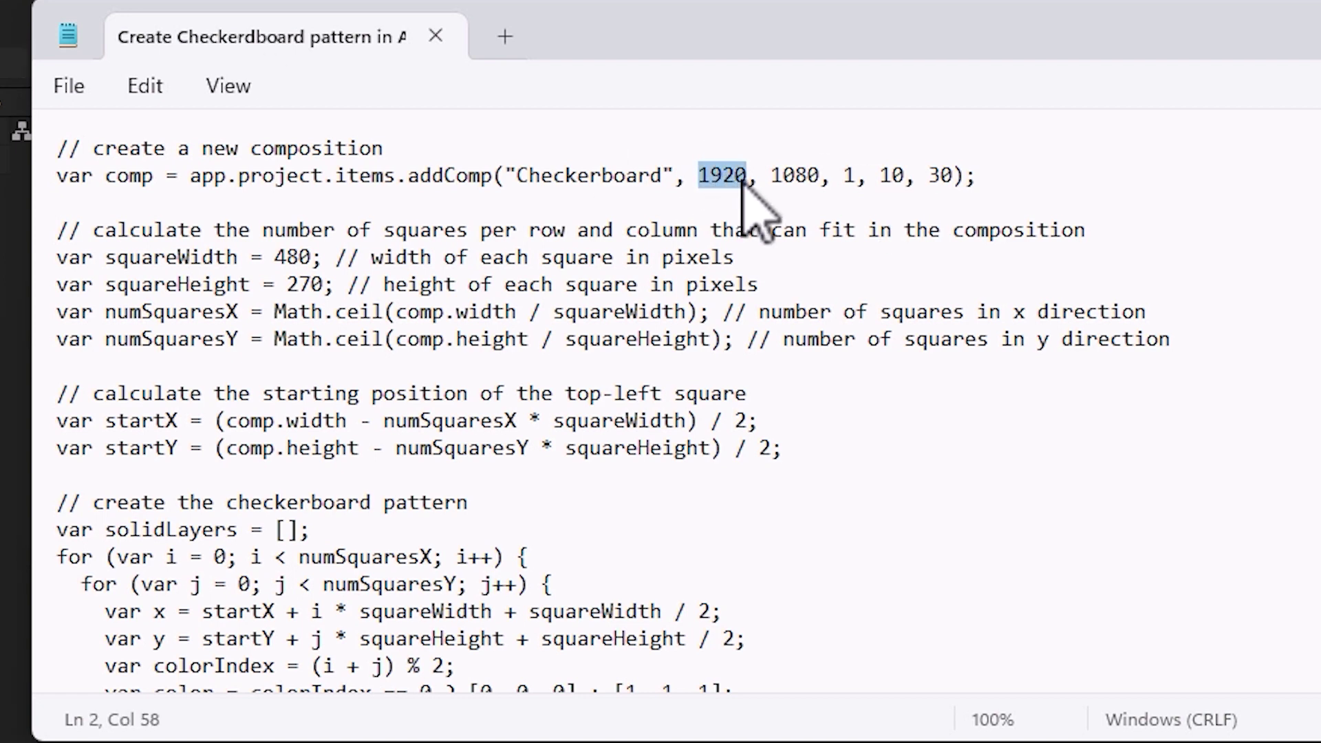
{"action": "type", "text": "3840"}
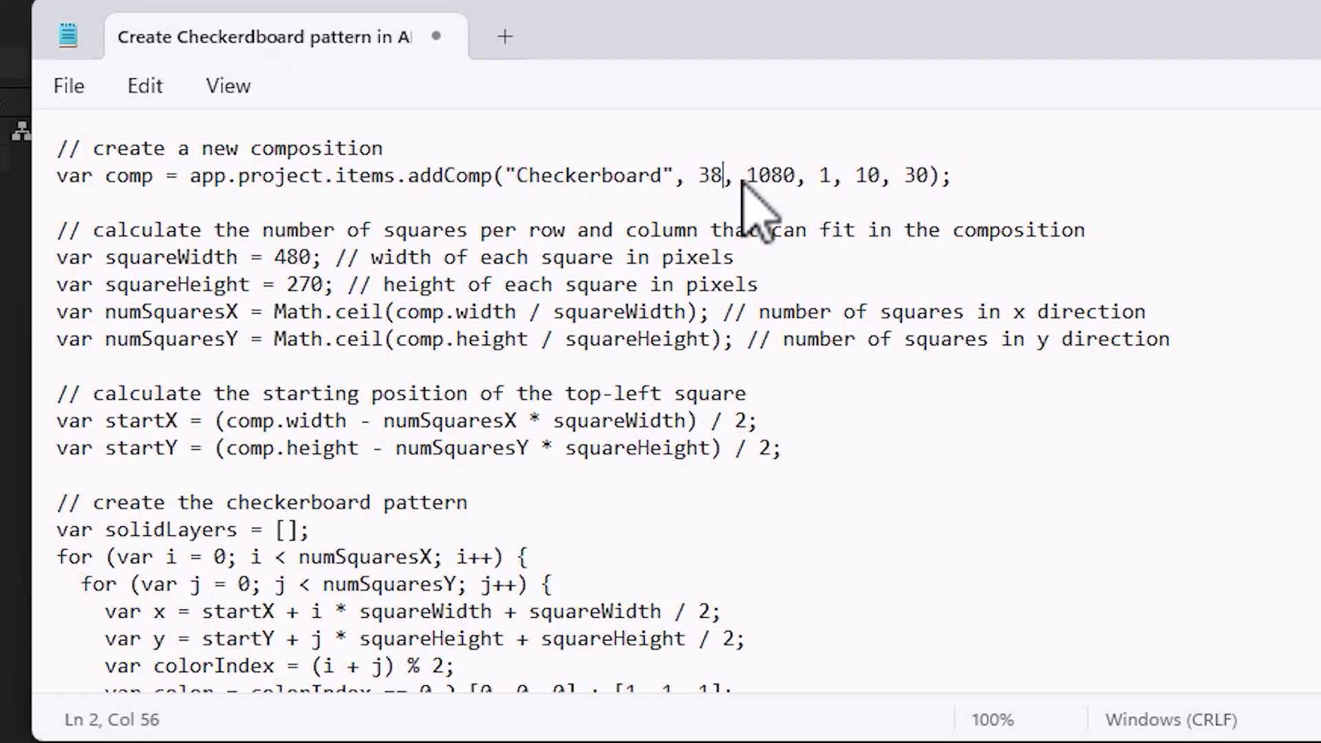
{"action": "double_click", "coordinate": [796, 182]}
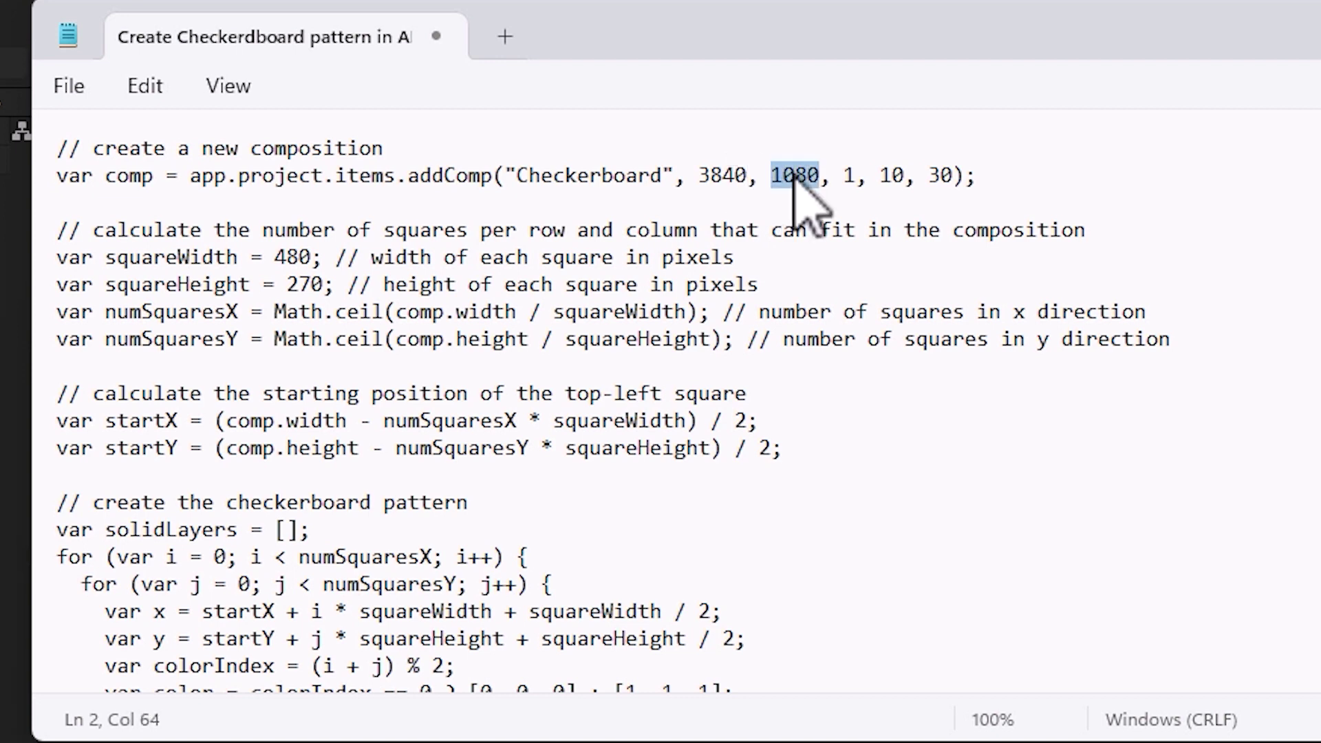
{"action": "type", "text": "2160"}
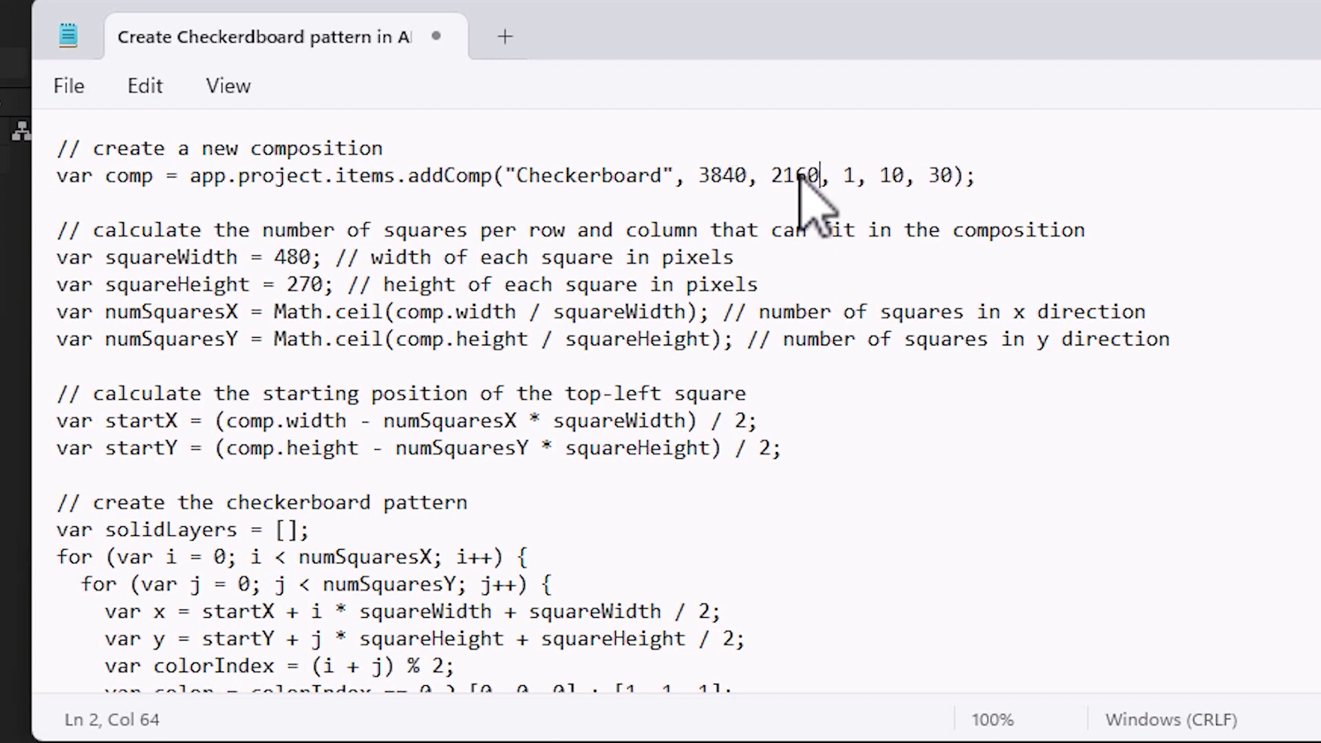
{"action": "key", "text": "ctrl+shift+s"}
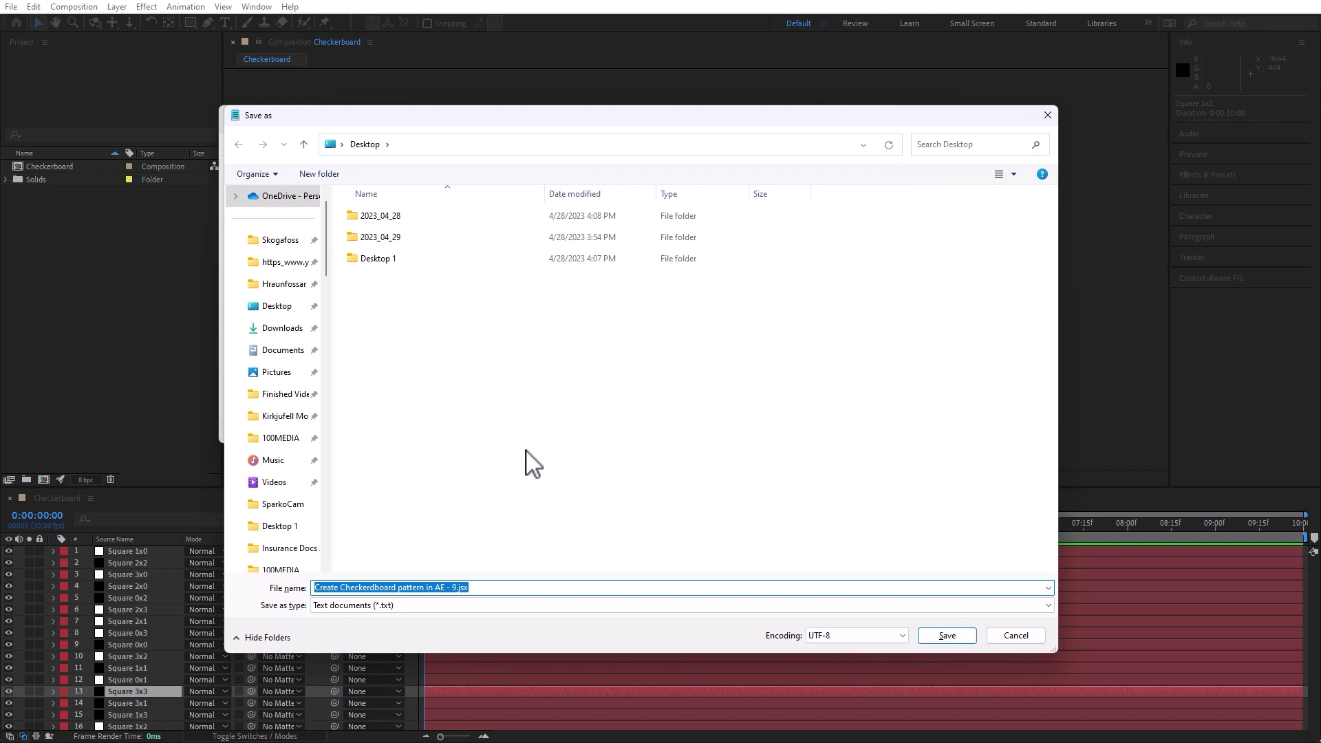
{"action": "left_click", "coordinate": [457, 588]}
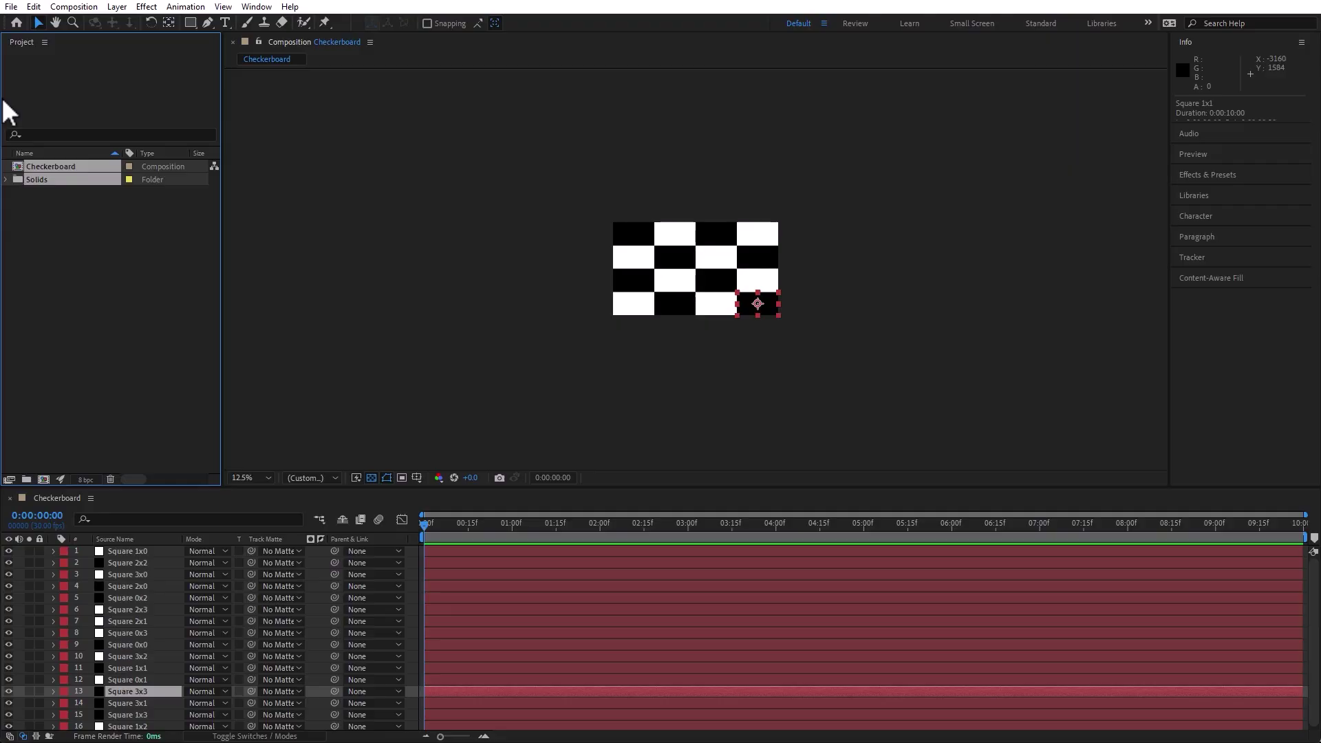
Step: Replace the 1920 x 1080 Checkerboard composition and its Solids folder by running "Create Checkerdboard pattern in AE - 10.jsx", and open the new composition
{"action": "key", "text": "Delete"}
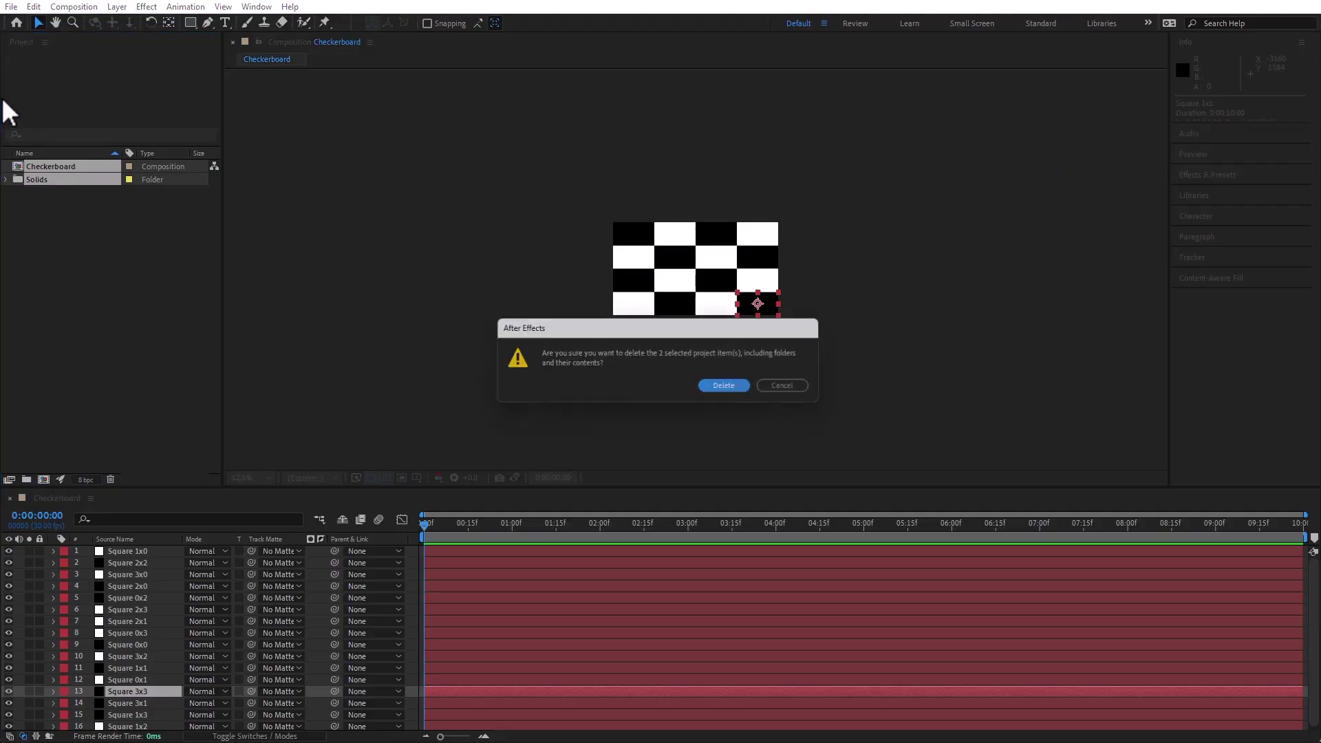
{"action": "left_click", "coordinate": [719, 389]}
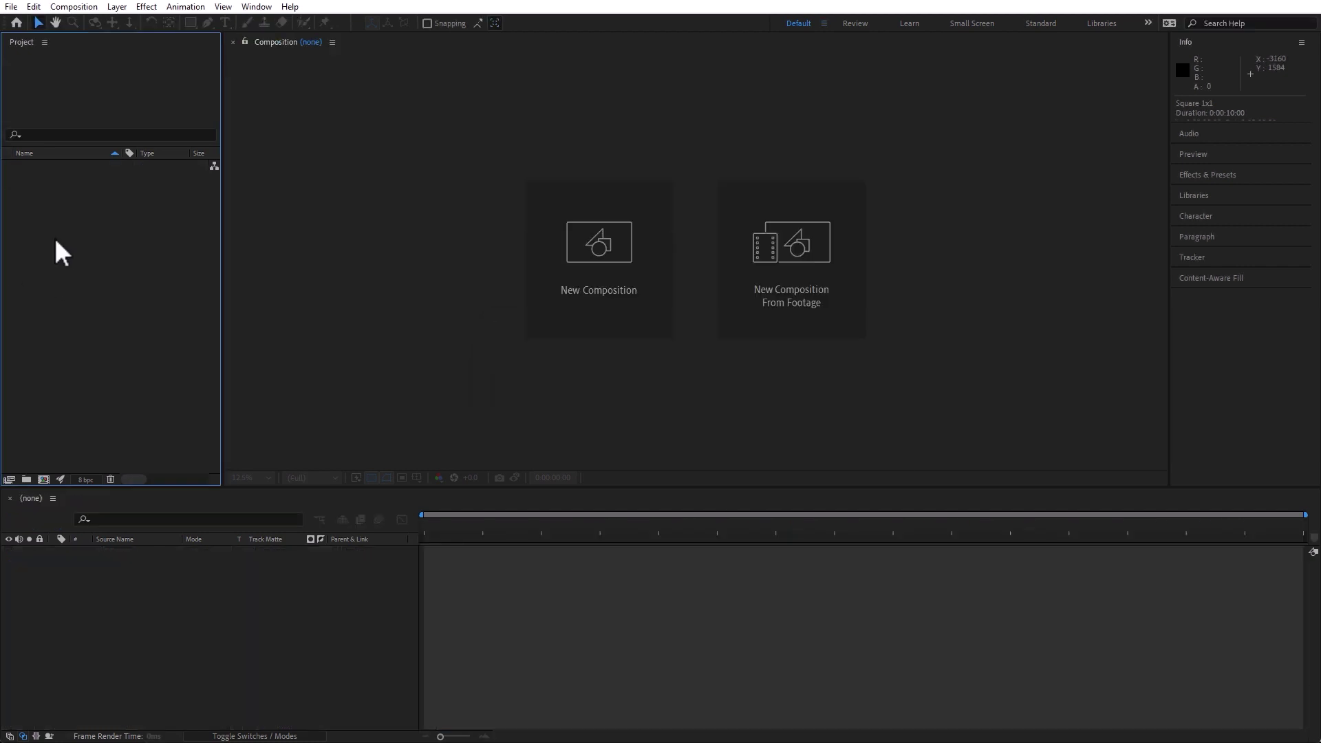
{"action": "left_click", "coordinate": [11, 6]}
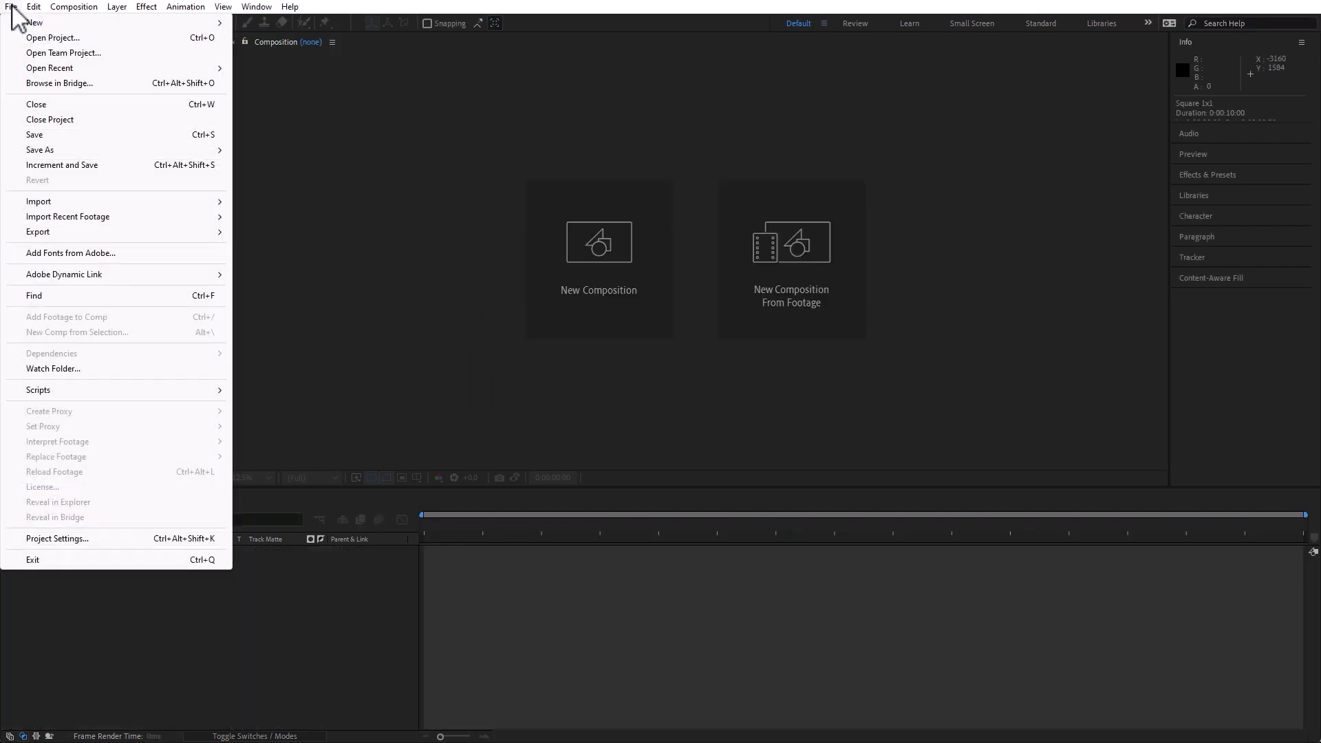
{"action": "mouse_move", "coordinate": [75, 397]}
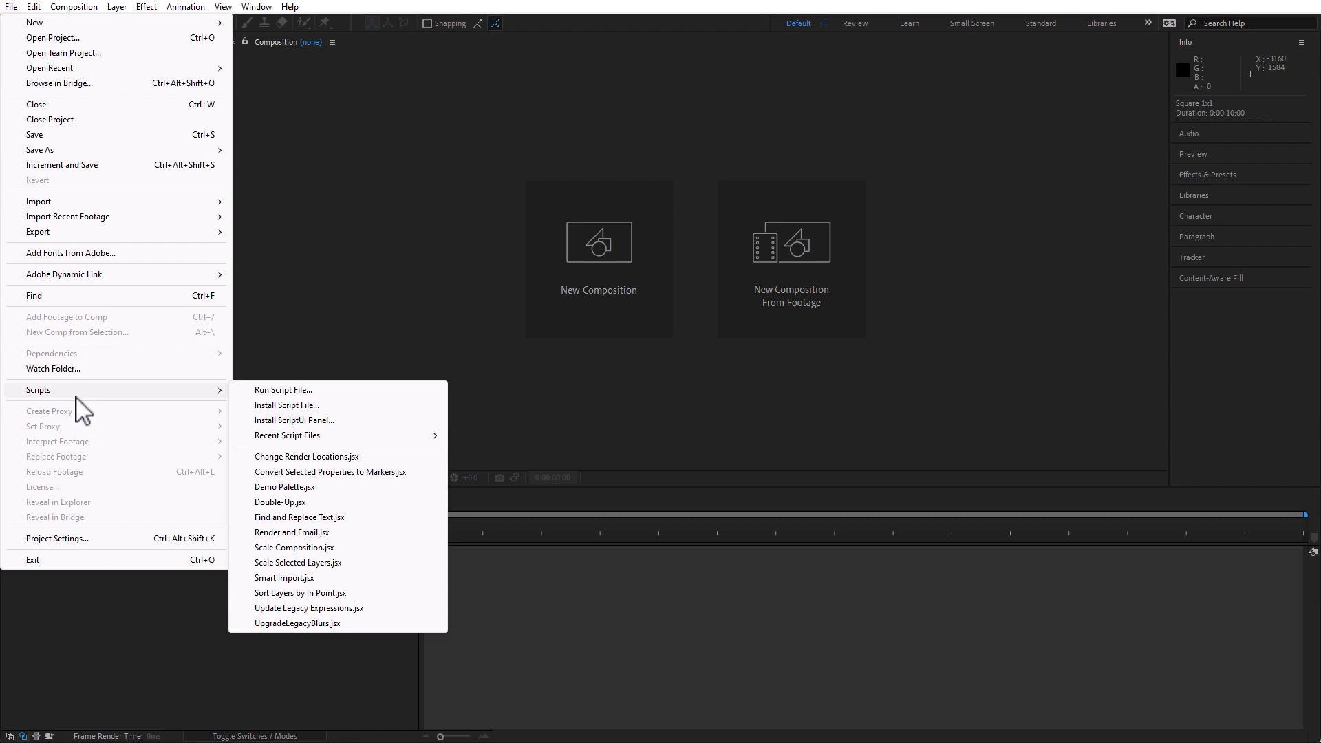
{"action": "left_click", "coordinate": [292, 390]}
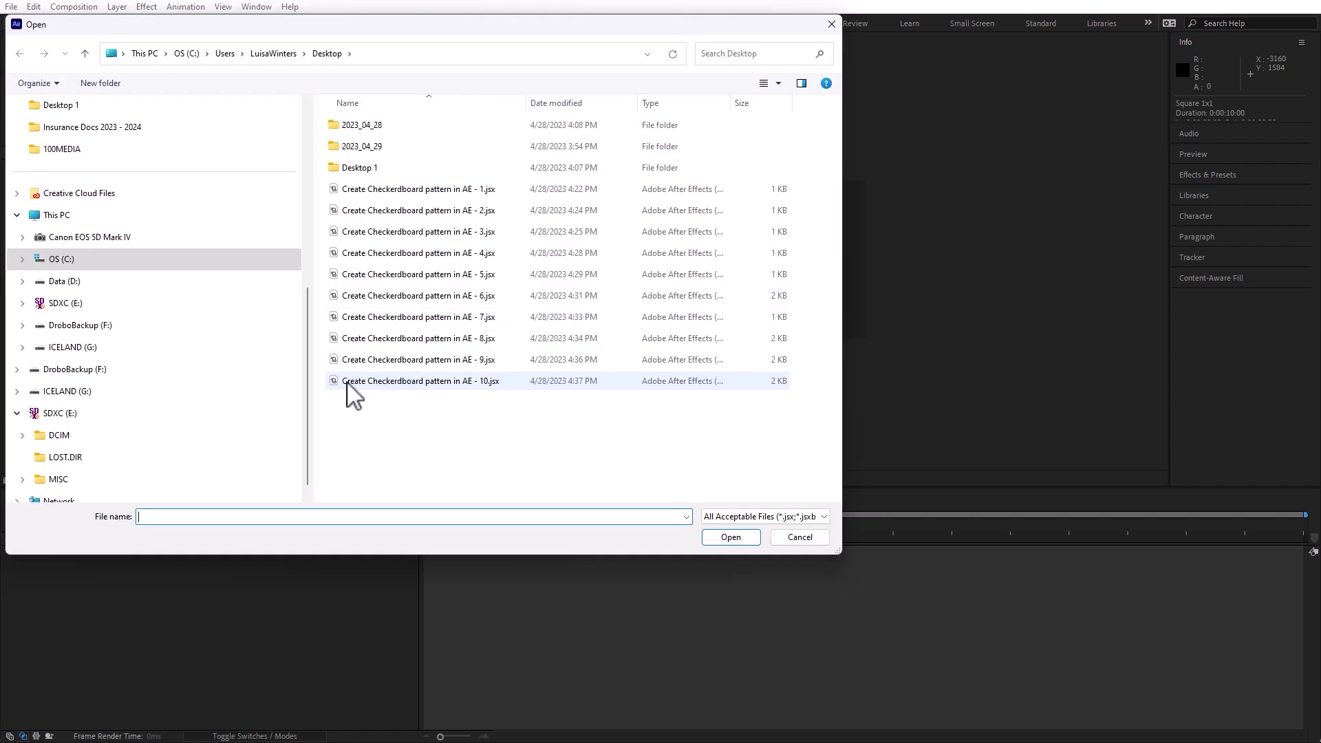
{"action": "double_click", "coordinate": [347, 375]}
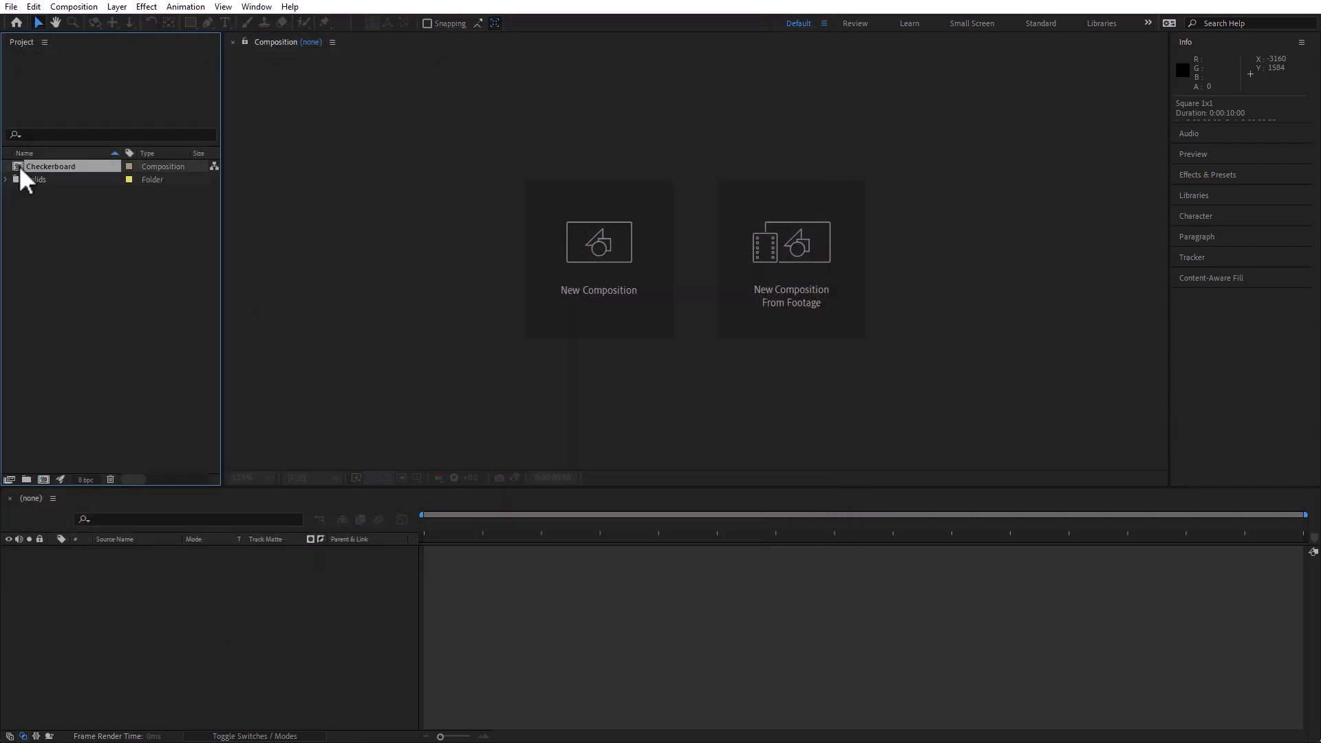
{"action": "double_click", "coordinate": [18, 166]}
{"action": "left_click_drag", "start_coordinate": [458, 529], "coordinate": [997, 550]}
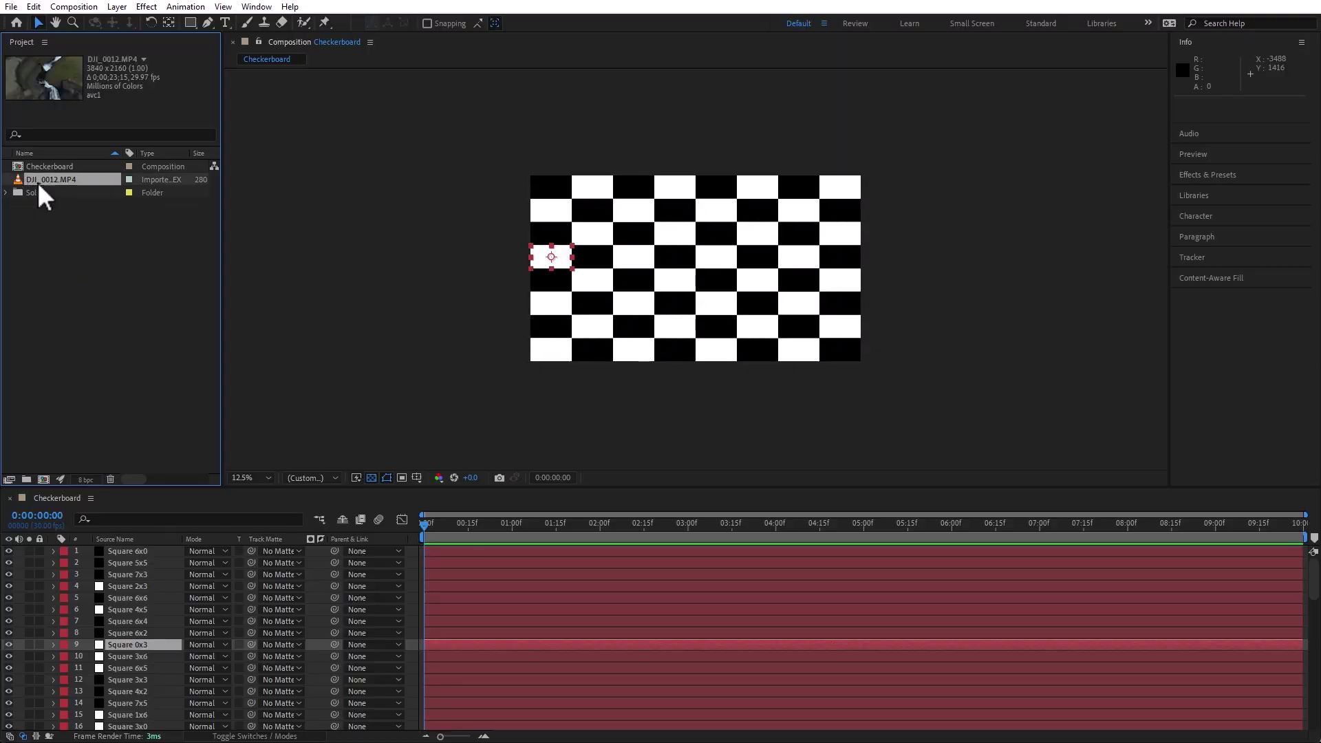
Step: Create a composition from the DJI_0012.MP4 footage and rename it "Drone Video"
{"action": "left_click_drag", "start_coordinate": [18, 181], "coordinate": [44, 480]}
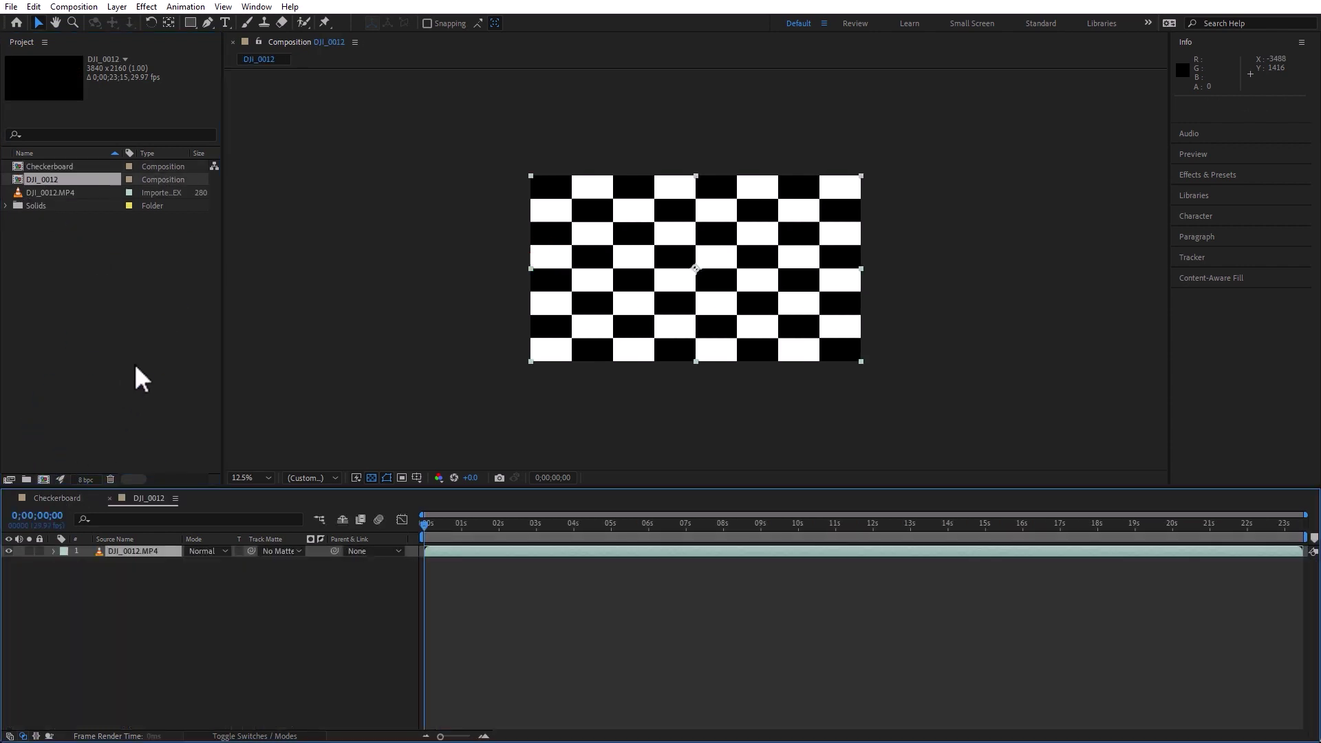
{"action": "left_click", "coordinate": [28, 181]}
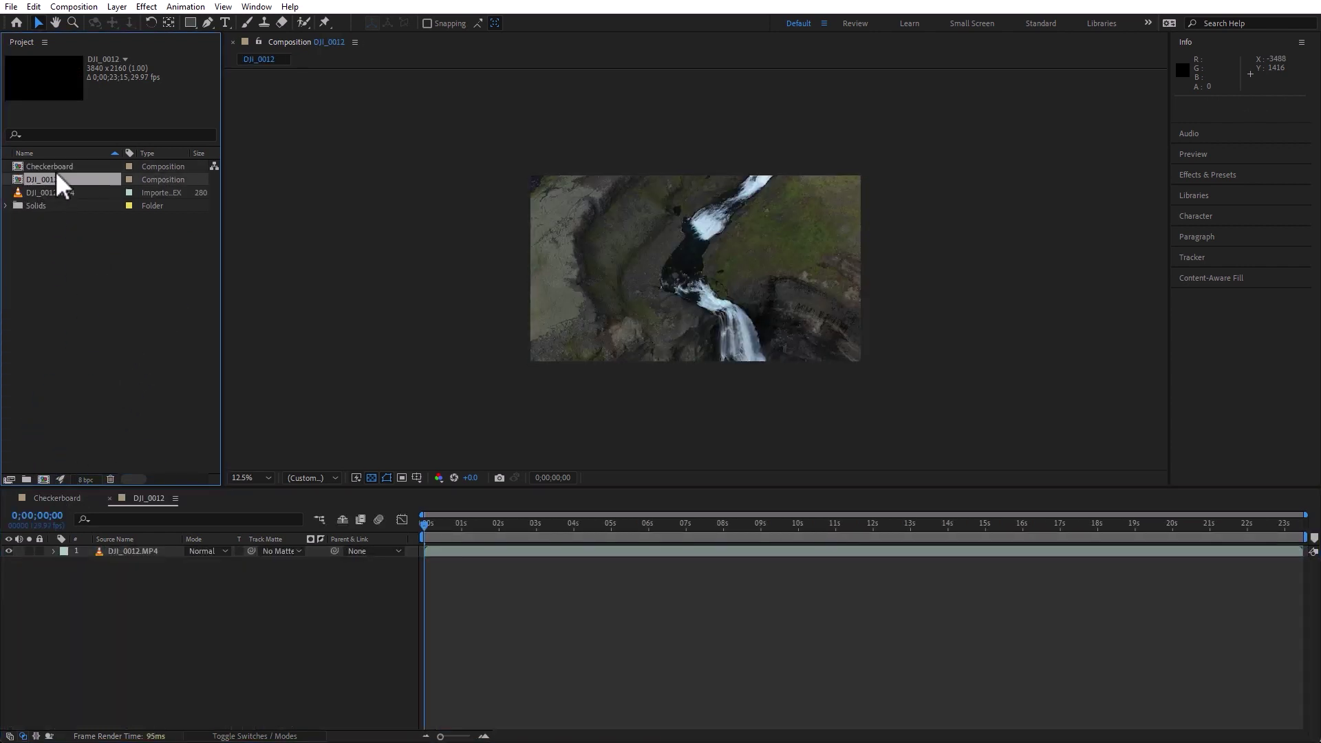
{"action": "key", "text": "Return"}
{"action": "type", "text": "Drone Video"}
{"action": "left_click", "coordinate": [52, 220]}
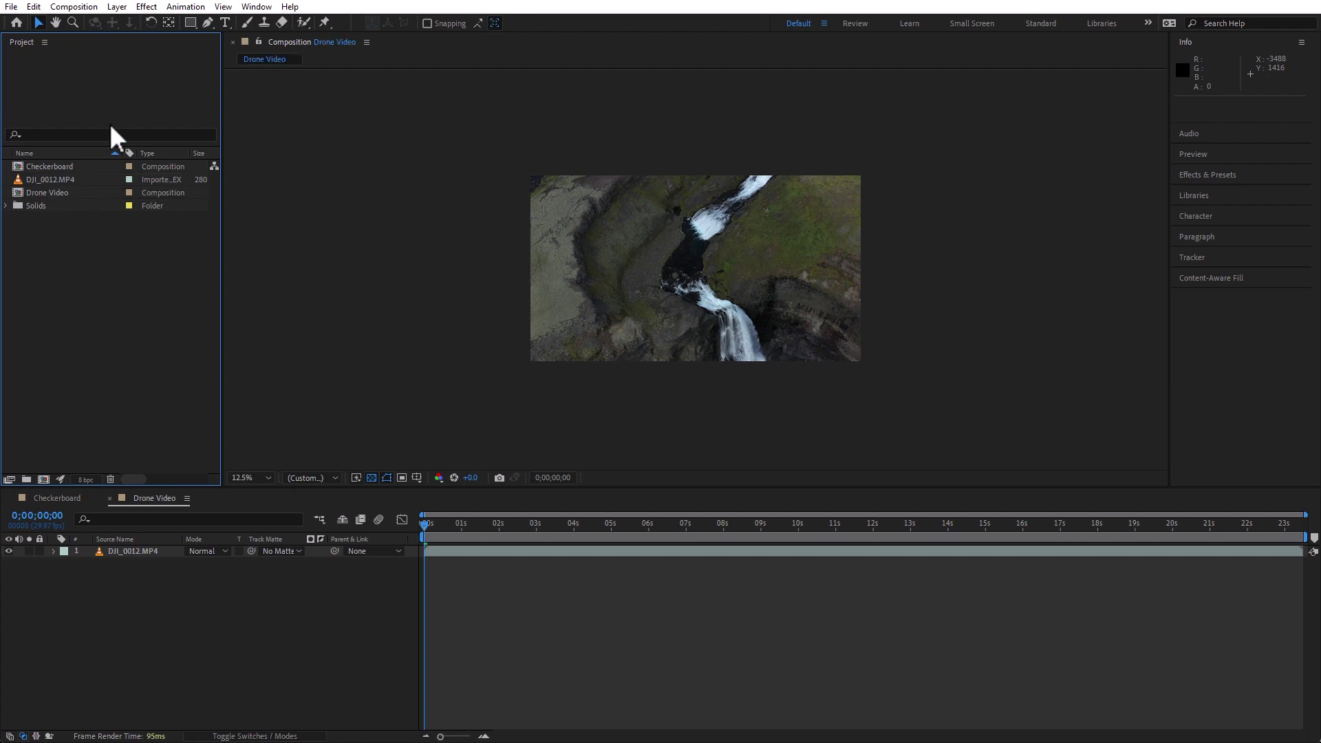
{"action": "left_click", "coordinate": [47, 193]}
{"action": "left_click", "coordinate": [114, 313]}
{"action": "left_click", "coordinate": [163, 595]}
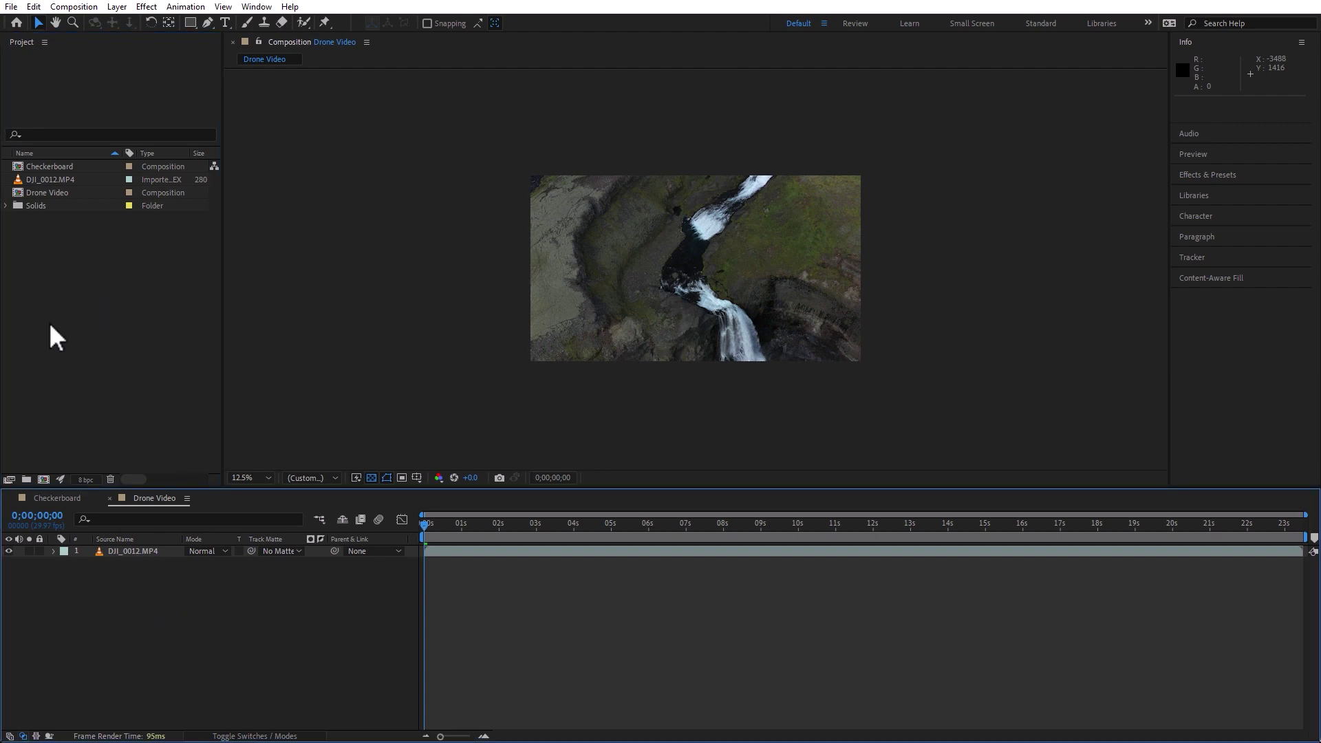
Step: Open the Checkerboard composition and trim the end of all its square layers to frame 0:00:00:02
{"action": "double_click", "coordinate": [20, 167]}
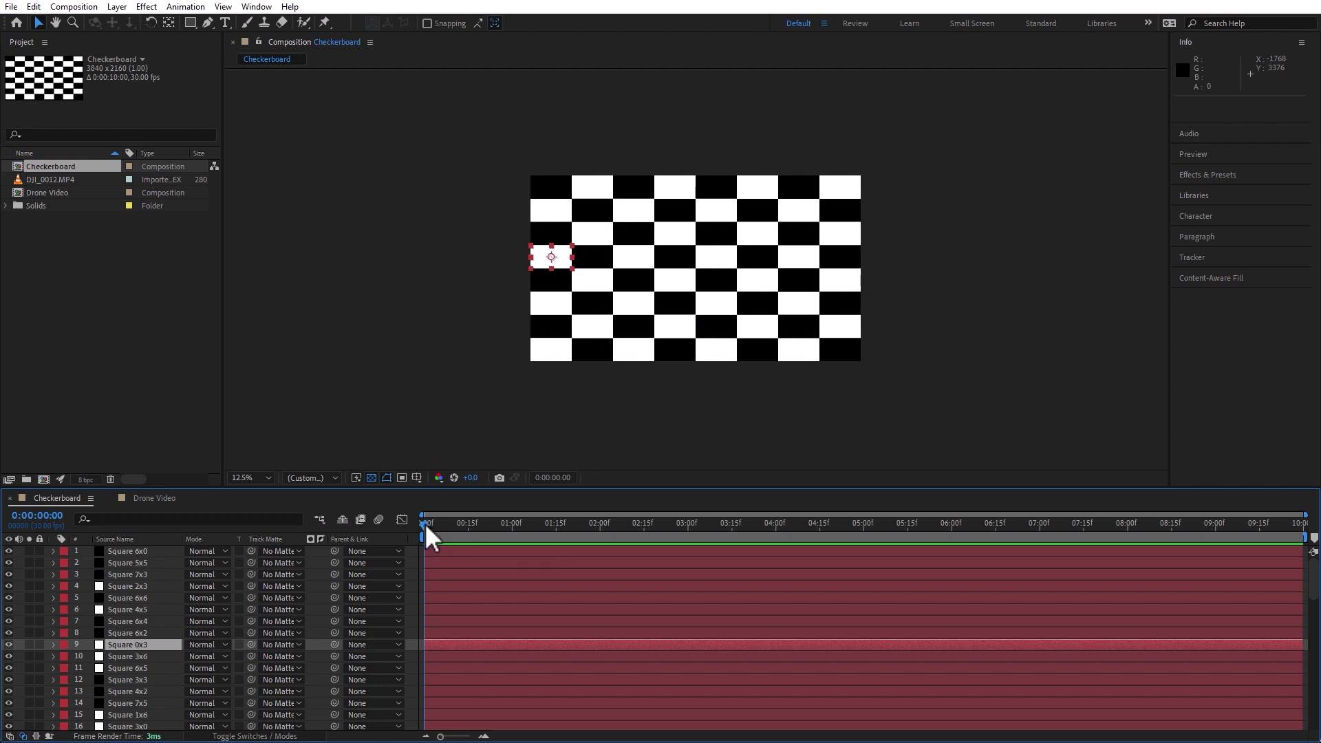
{"action": "left_click", "coordinate": [41, 516]}
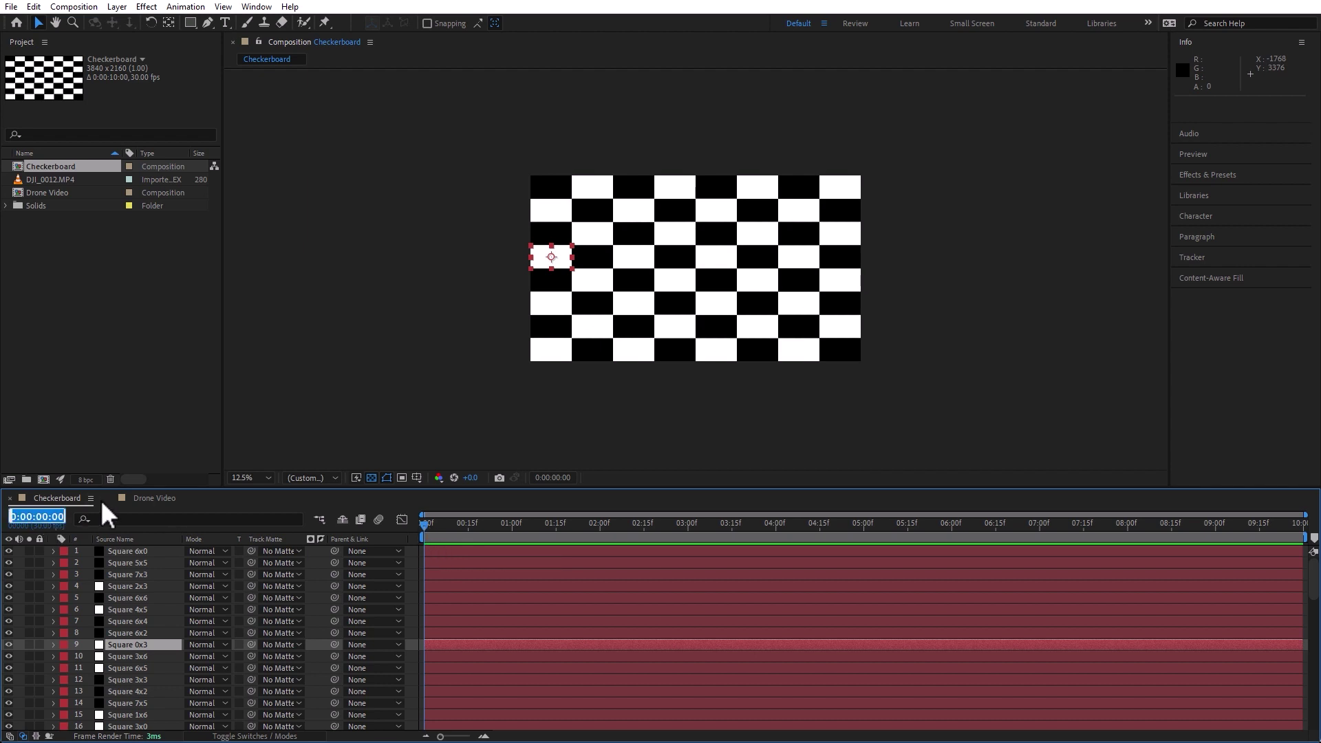
{"action": "type", "text": "2"}
{"action": "key", "text": "Return"}
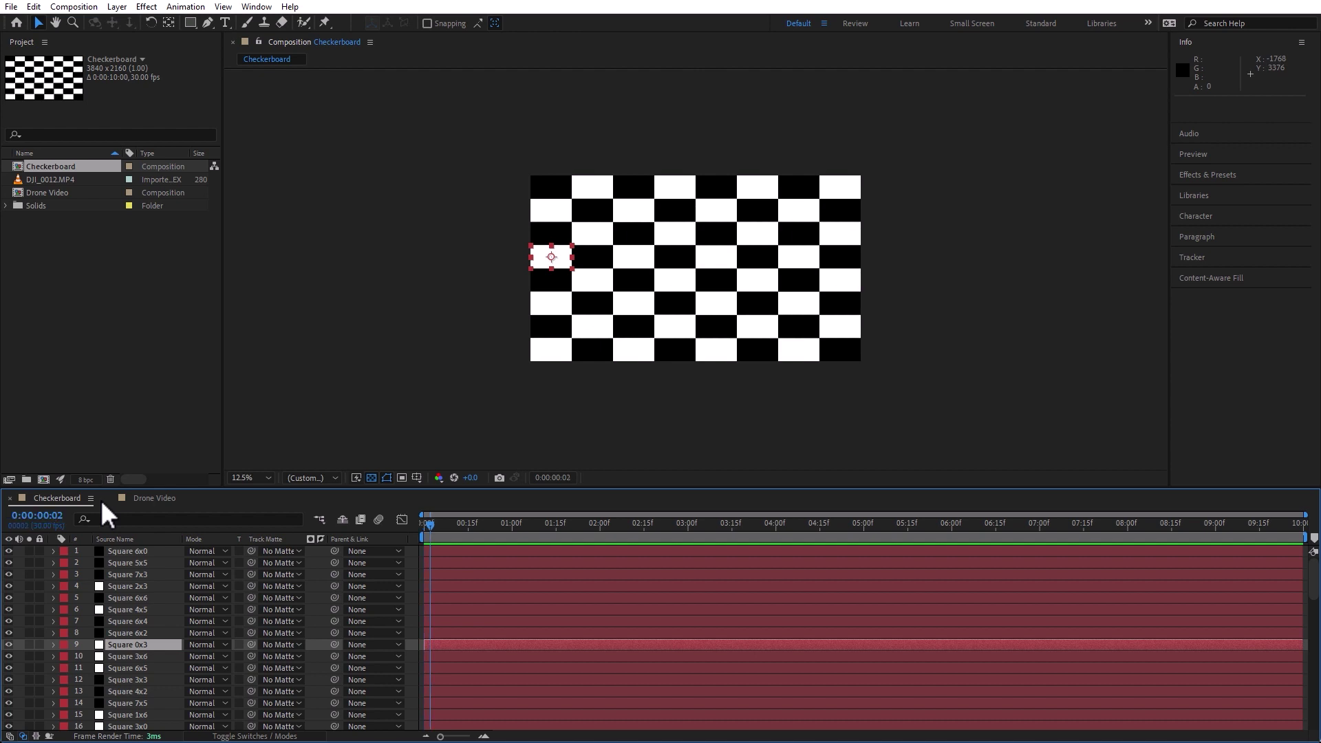
{"action": "left_click", "coordinate": [151, 554]}
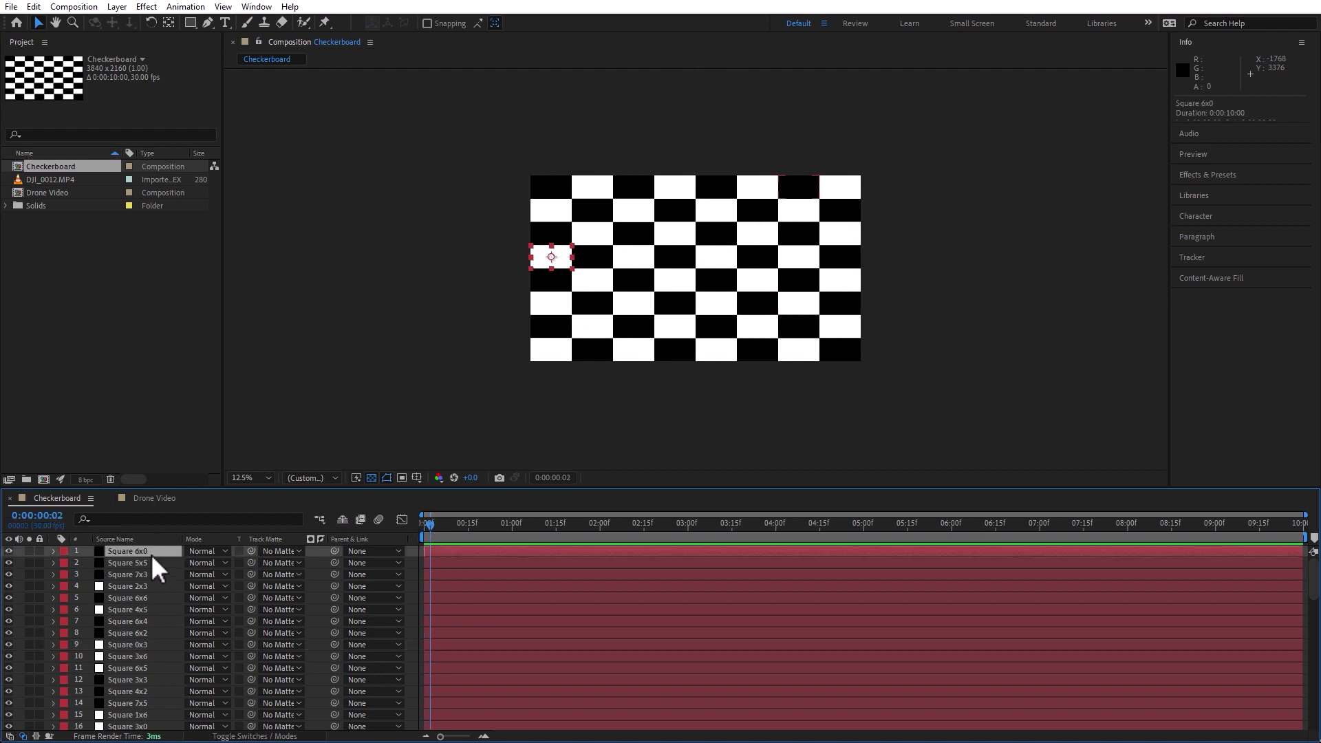
{"action": "key", "text": "ctrl+a"}
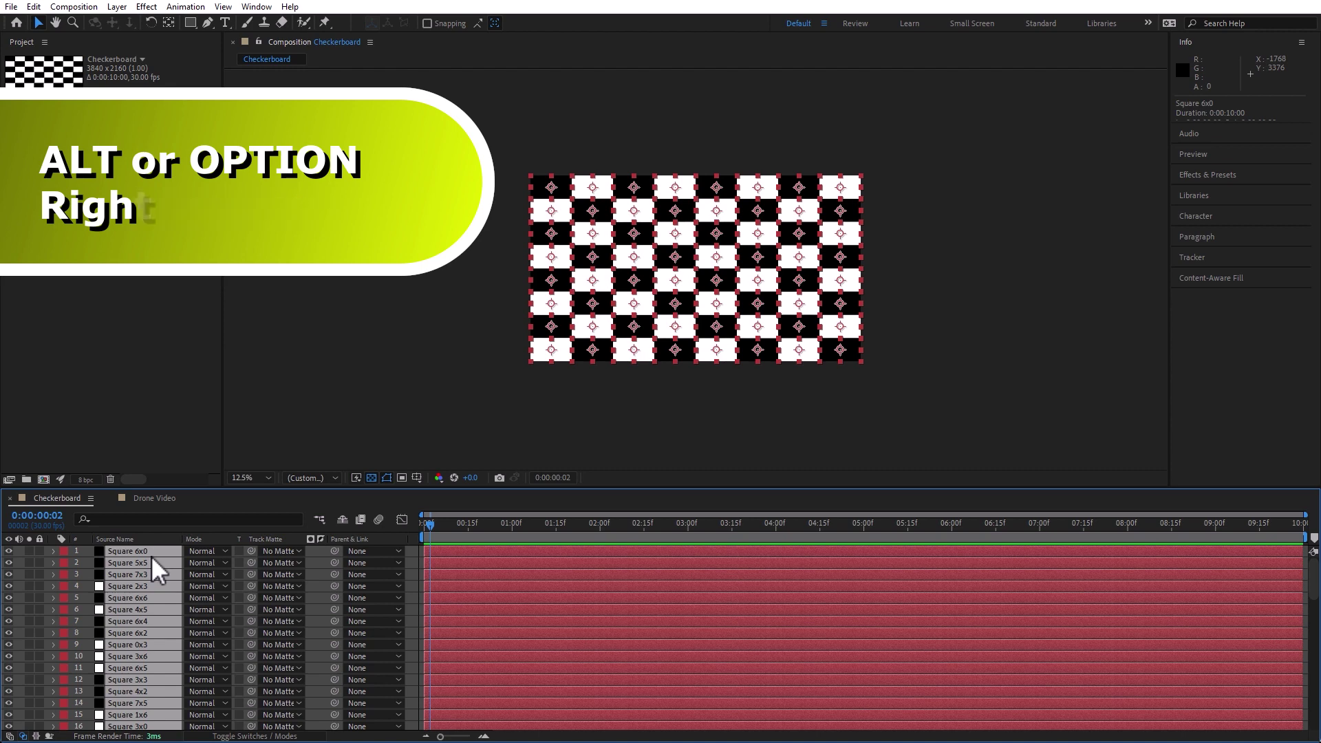
{"action": "key", "text": "alt+bracketright"}
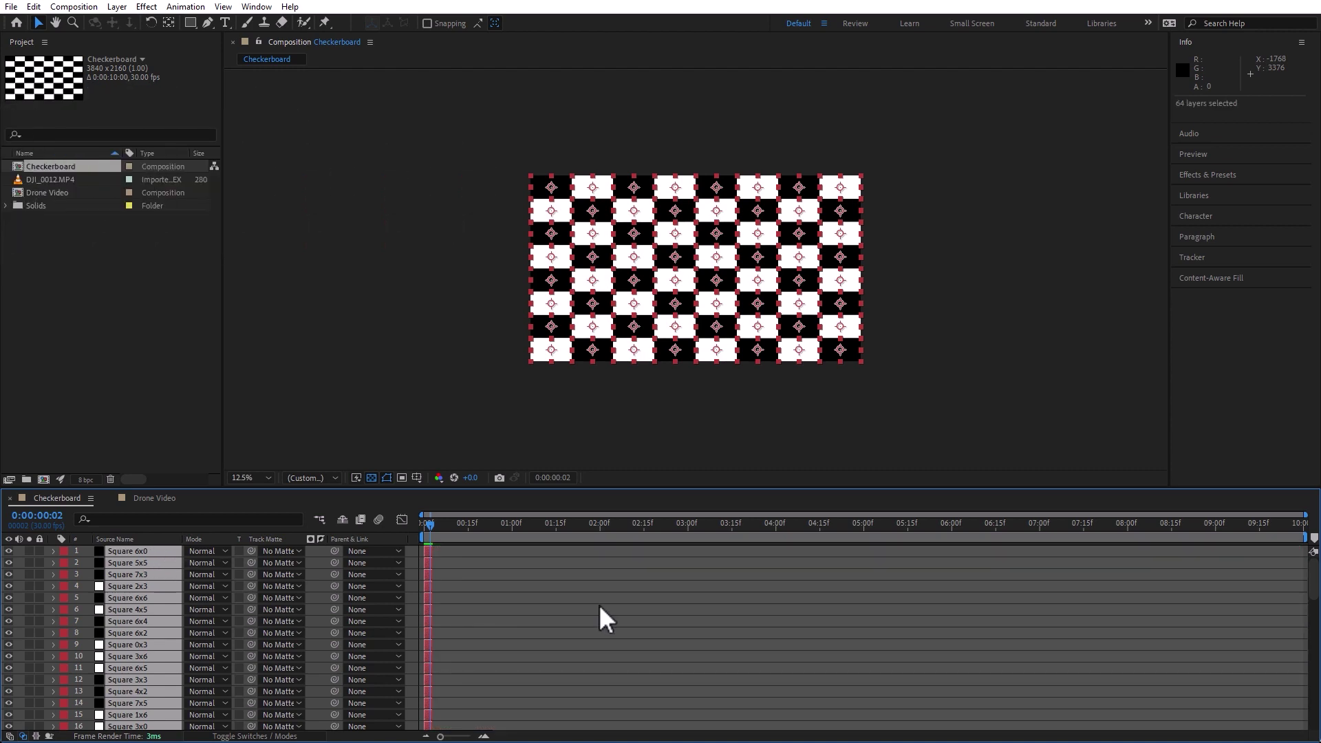
Step: Sequence all the square layers without overlap, selecting them in order from Square 6x0 down to Square 5x1
{"action": "left_click", "coordinate": [600, 604]}
{"action": "left_click", "coordinate": [118, 550]}
{"action": "scroll", "coordinate": [142, 575], "scroll_direction": "down", "scroll_amount": 10}
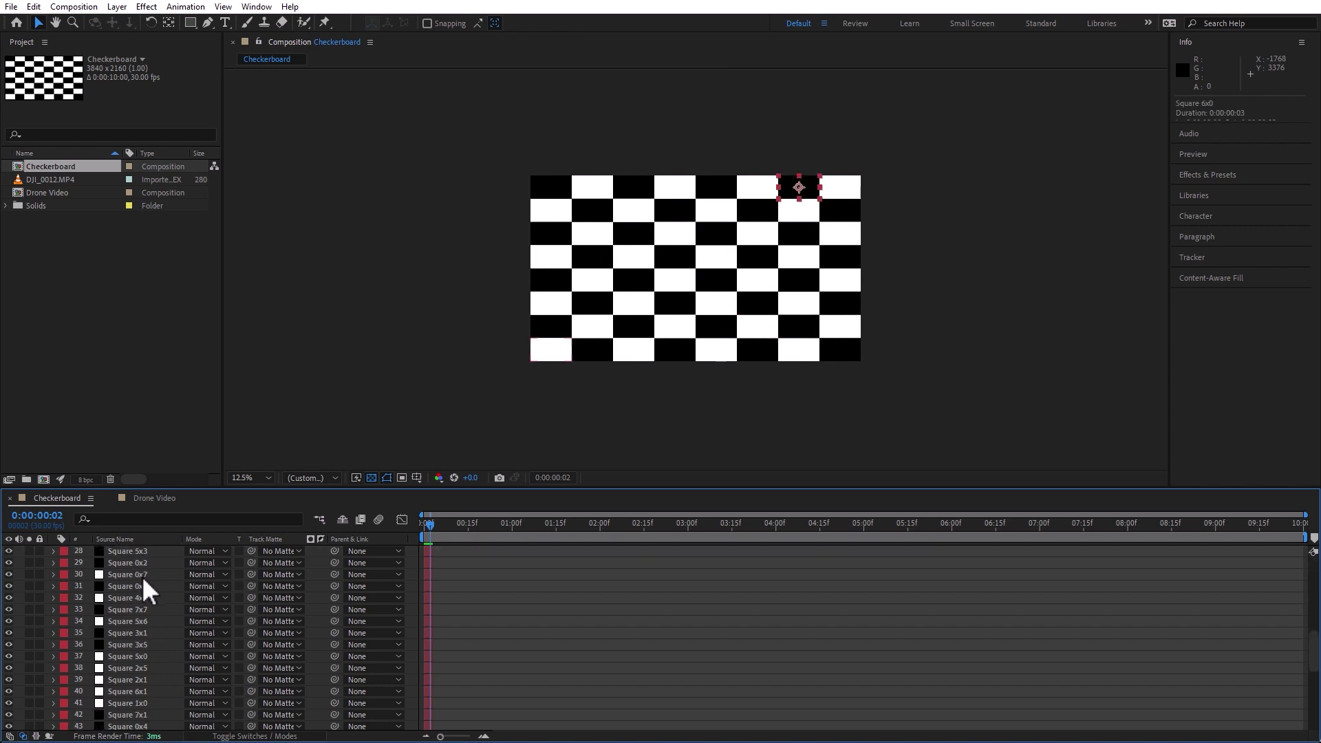
{"action": "left_click", "coordinate": [140, 724], "text": "shift"}
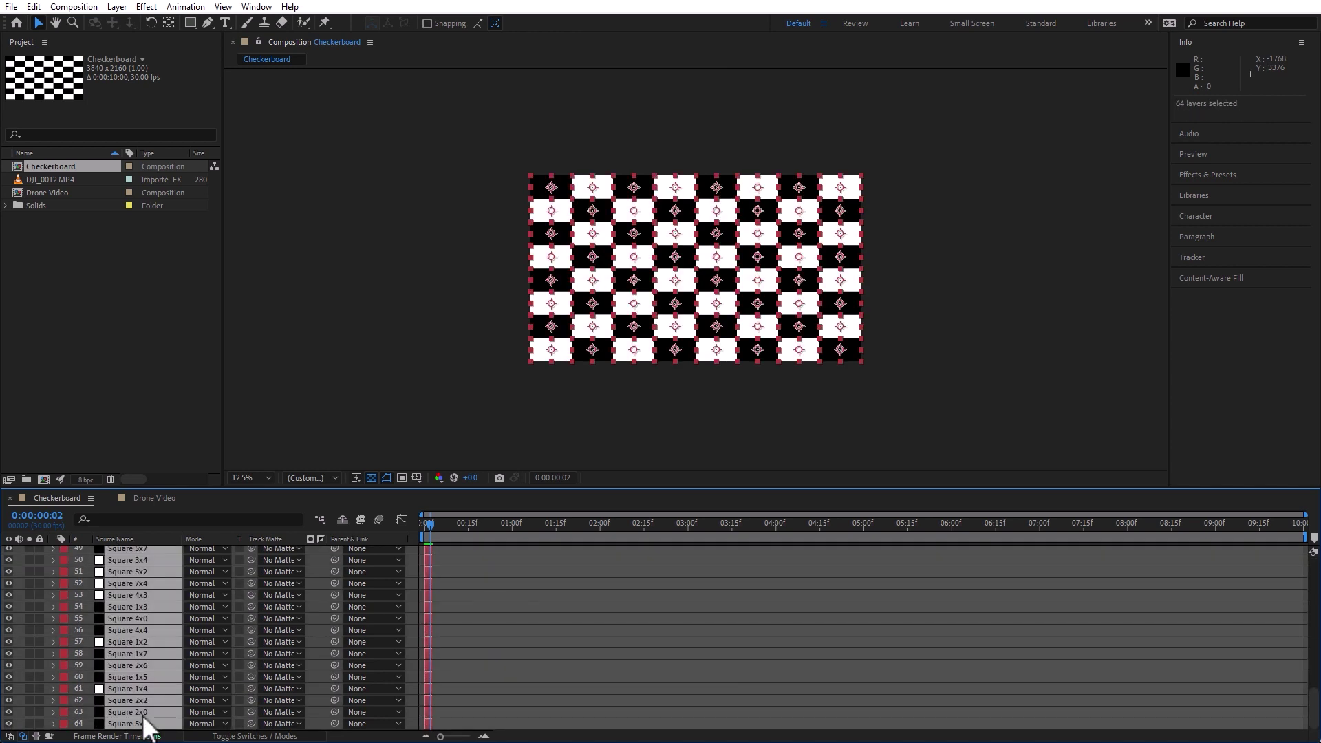
{"action": "right_click", "coordinate": [145, 587]}
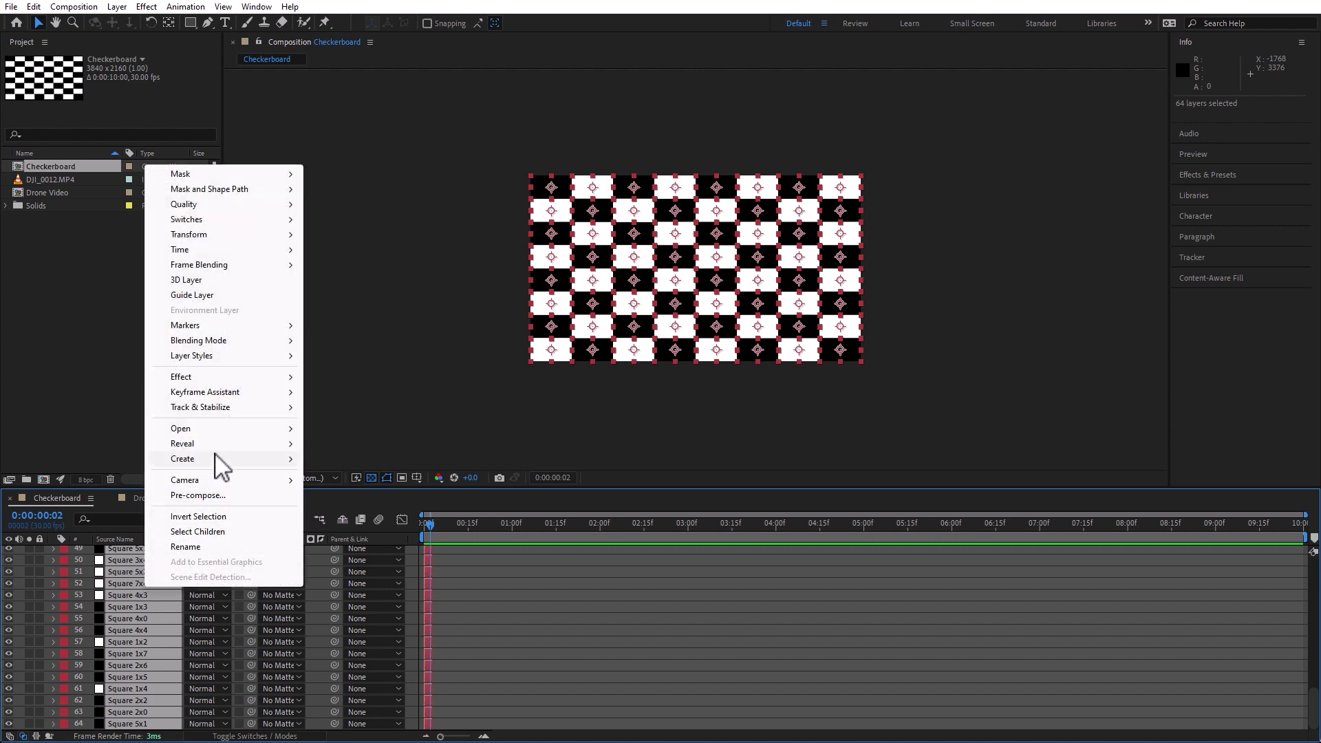
{"action": "mouse_move", "coordinate": [230, 395]}
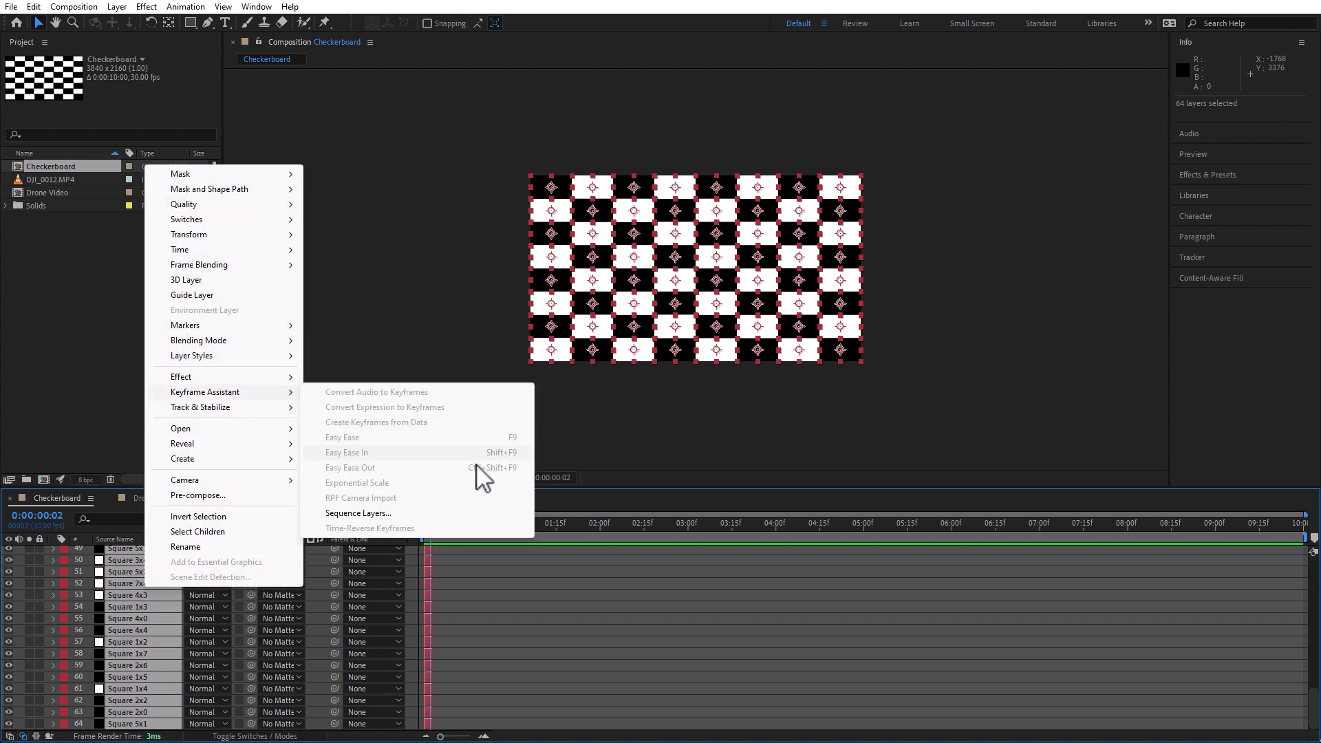
{"action": "left_click", "coordinate": [448, 513]}
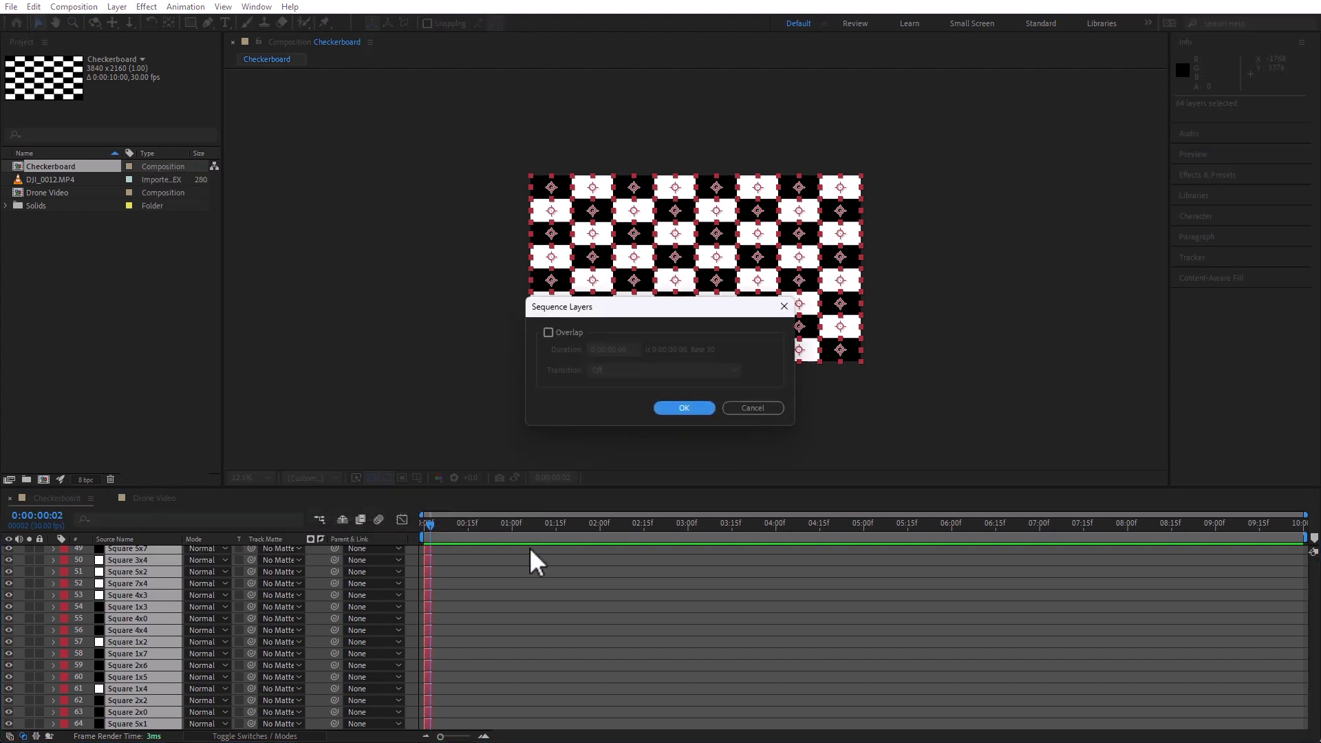
{"action": "left_click", "coordinate": [683, 408]}
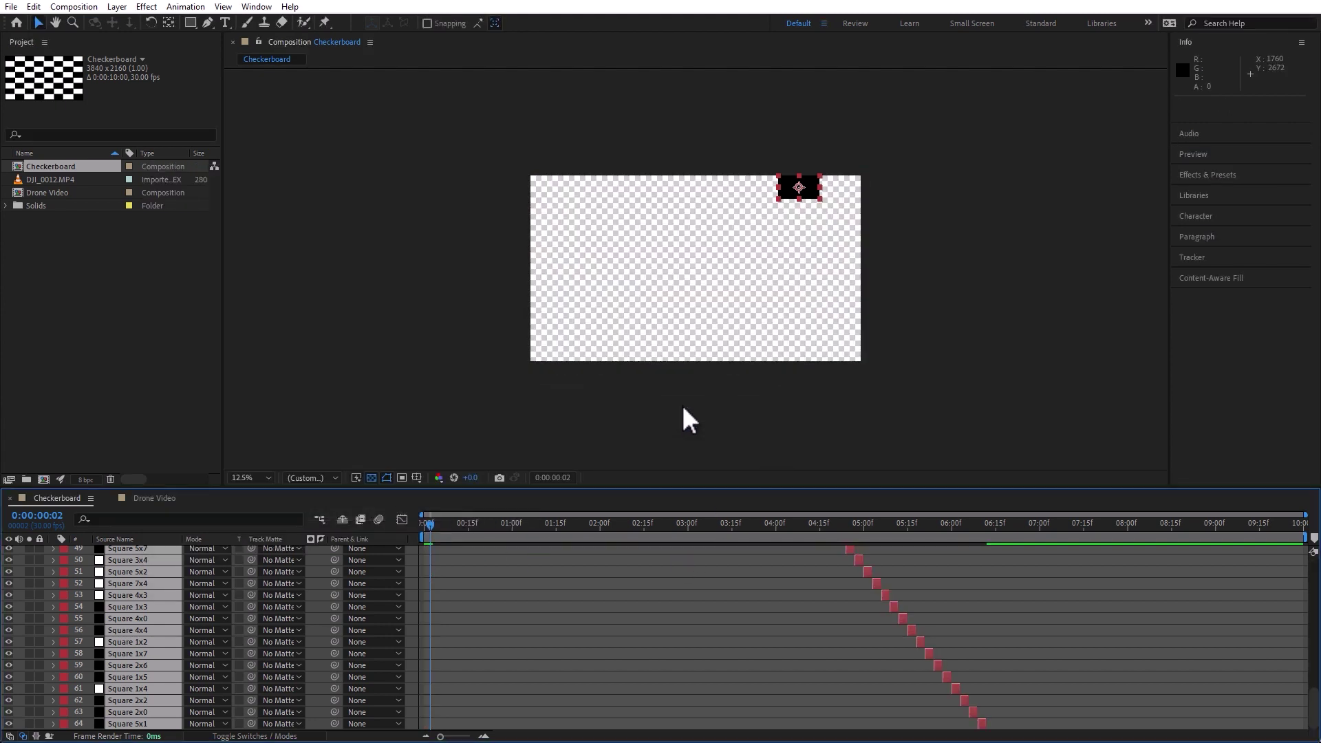
Step: Extend the out points of all the square layers to 0:00:07:15 and preview the animation from the start
{"action": "key", "text": "grave"}
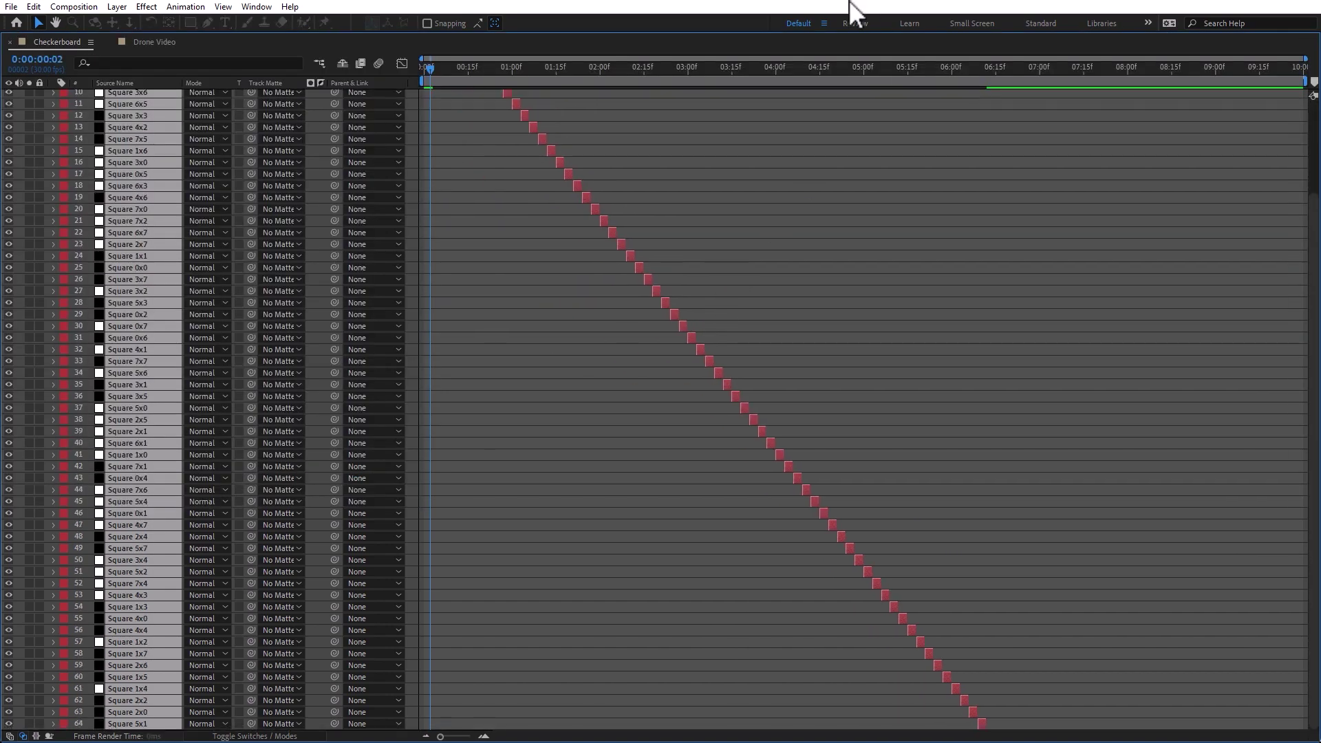
{"action": "left_click_drag", "start_coordinate": [742, 69], "coordinate": [1039, 80]}
{"action": "left_click_drag", "start_coordinate": [1052, 81], "coordinate": [1084, 77]}
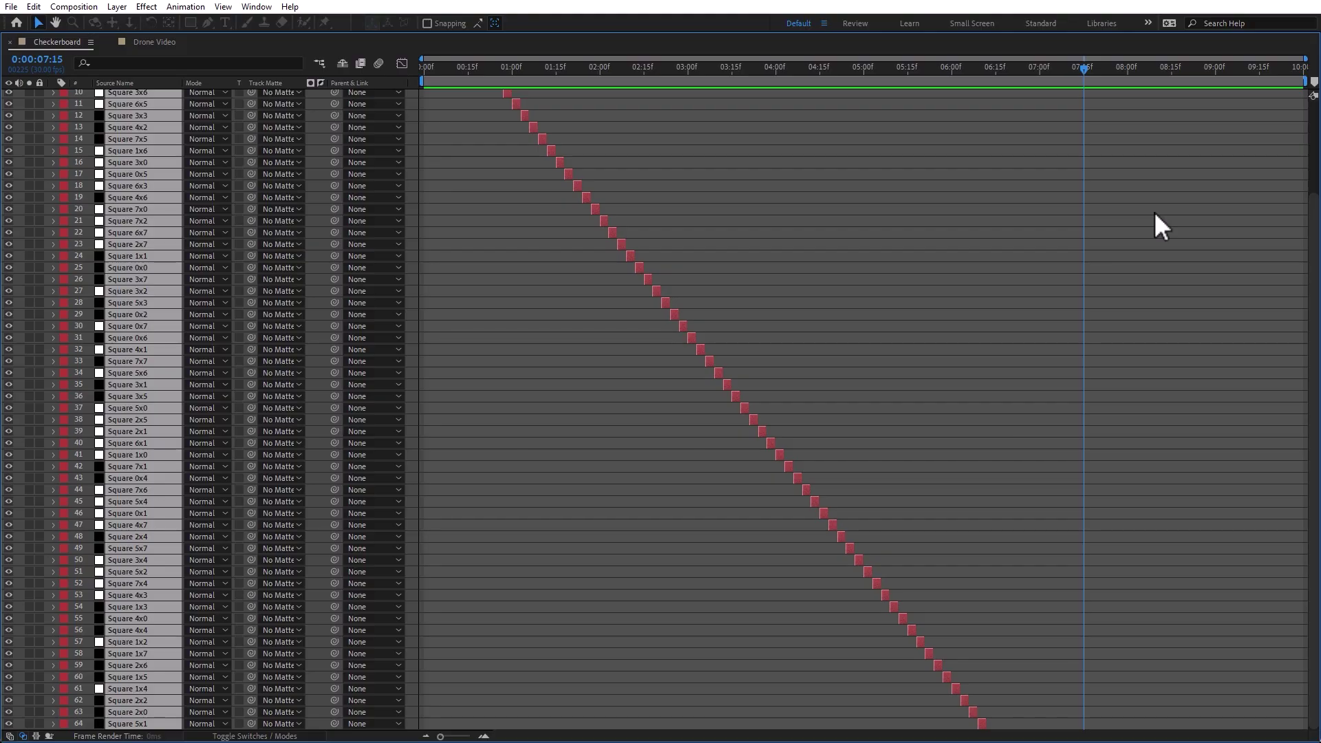
{"action": "key", "text": "alt+bracketright"}
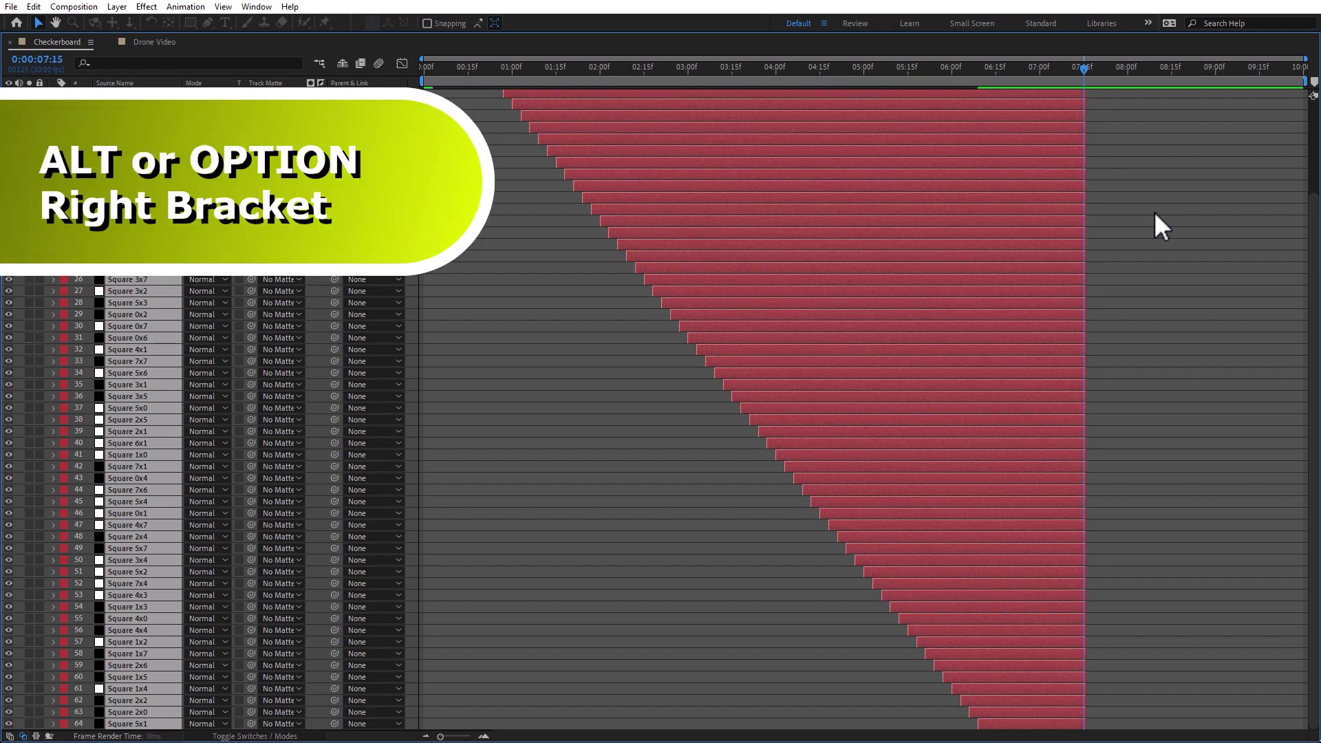
{"action": "key", "text": "grave"}
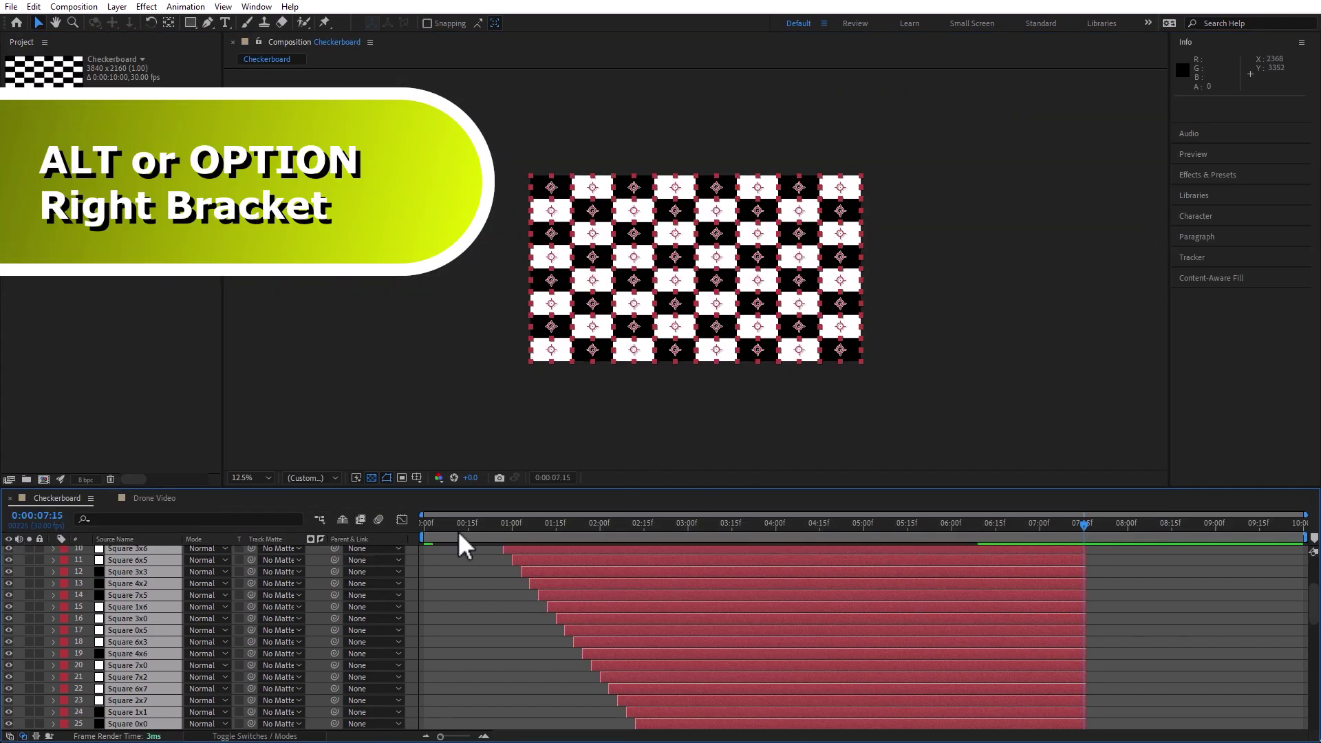
{"action": "key", "text": "Home"}
{"action": "left_click", "coordinate": [1157, 604]}
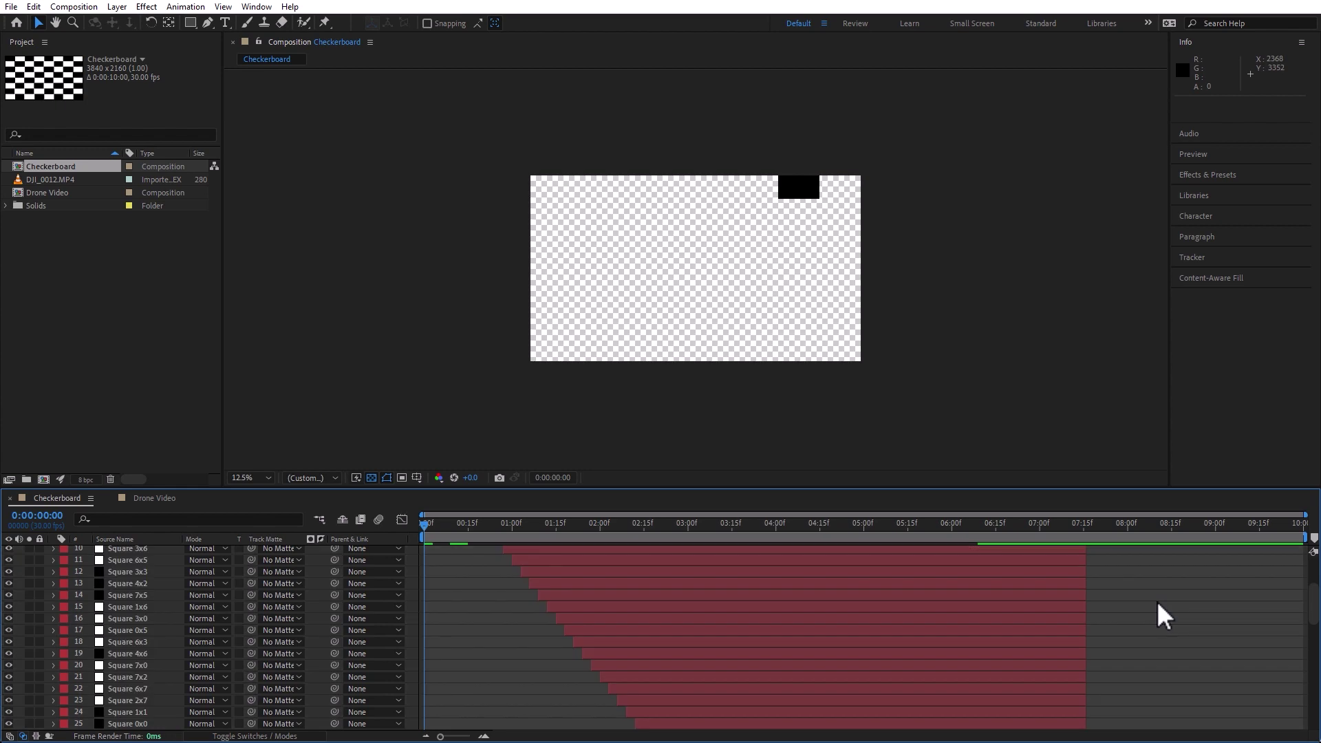
{"action": "key", "text": "space"}
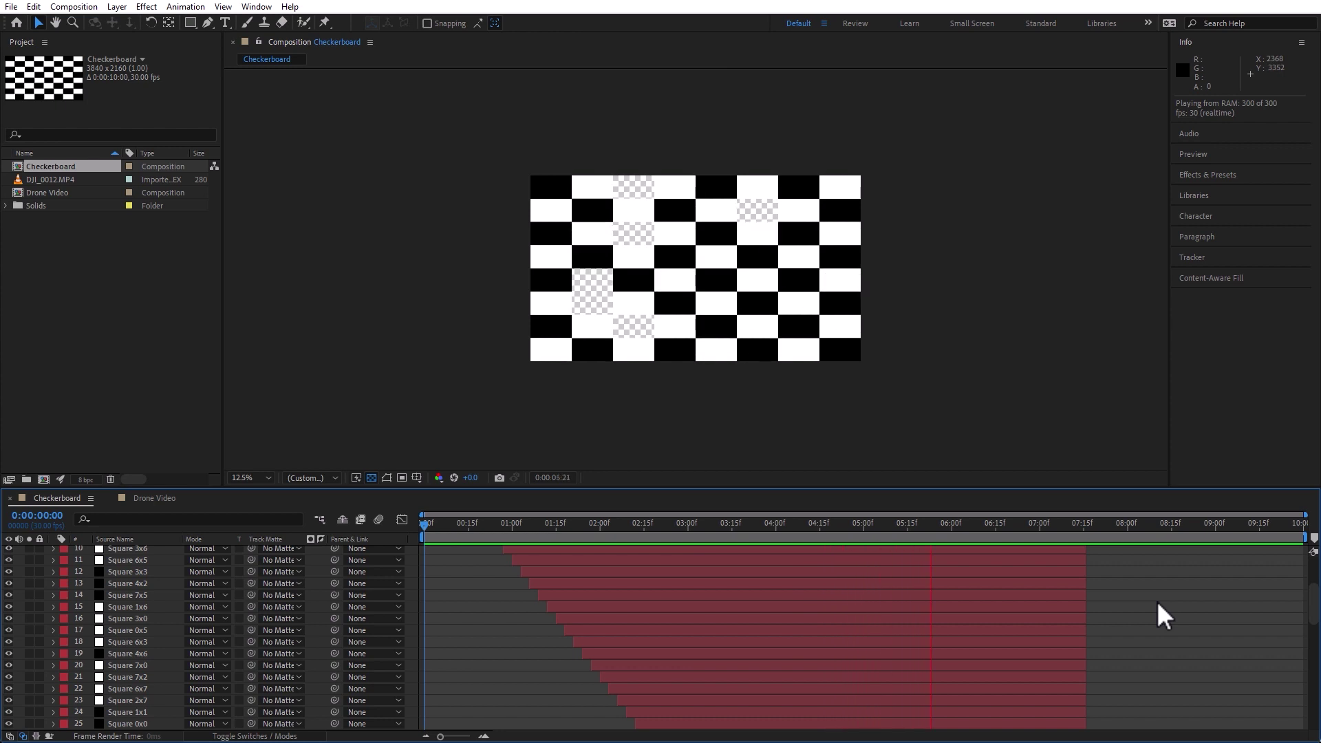
{"action": "key", "text": "space"}
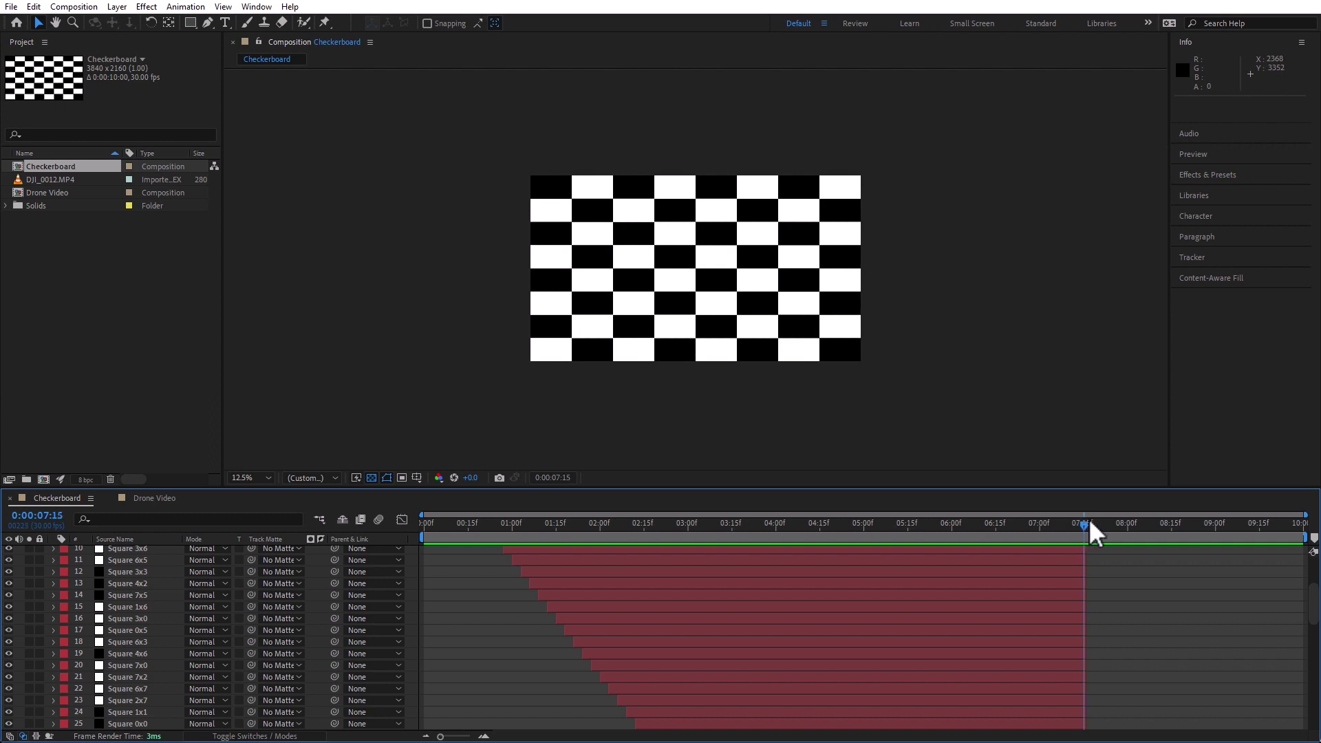
Step: End the work area at 0:00:07:15 and trim the Checkerboard composition to it
{"action": "key", "text": "n"}
{"action": "right_click", "coordinate": [868, 537]}
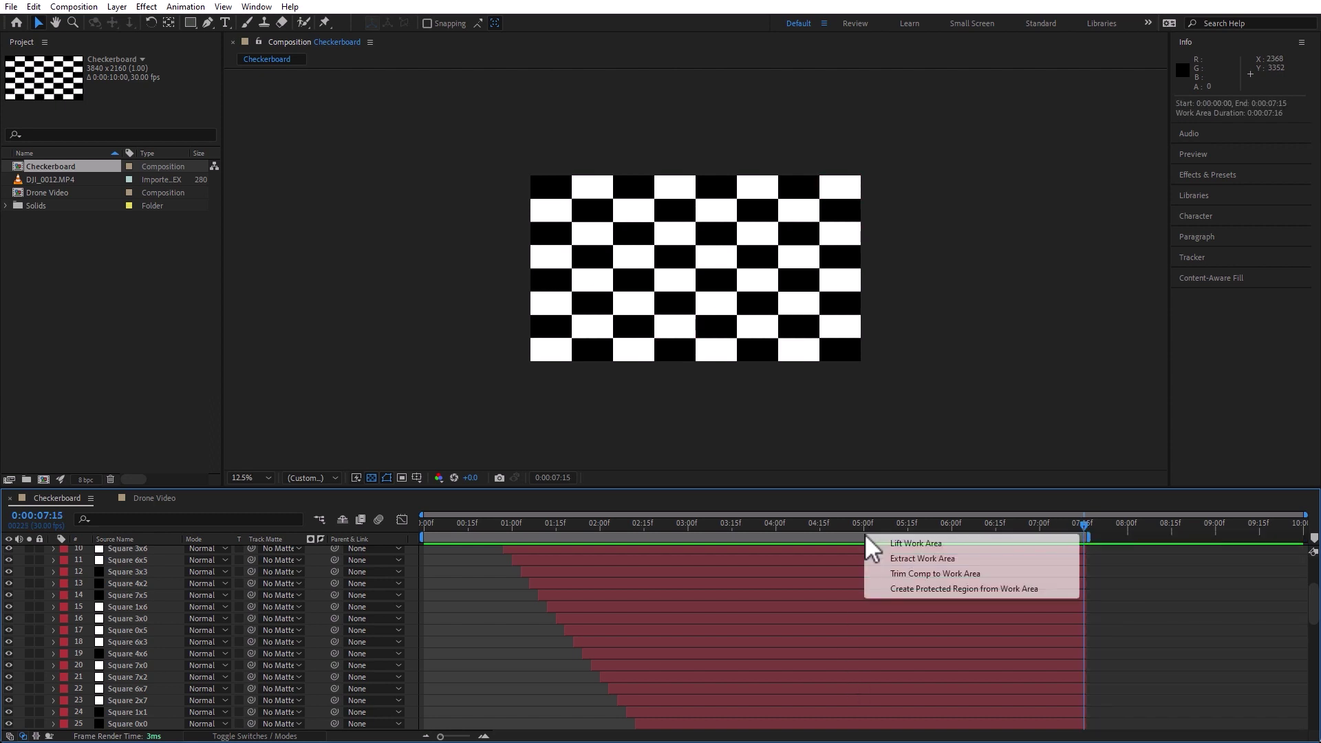
{"action": "left_click", "coordinate": [944, 574]}
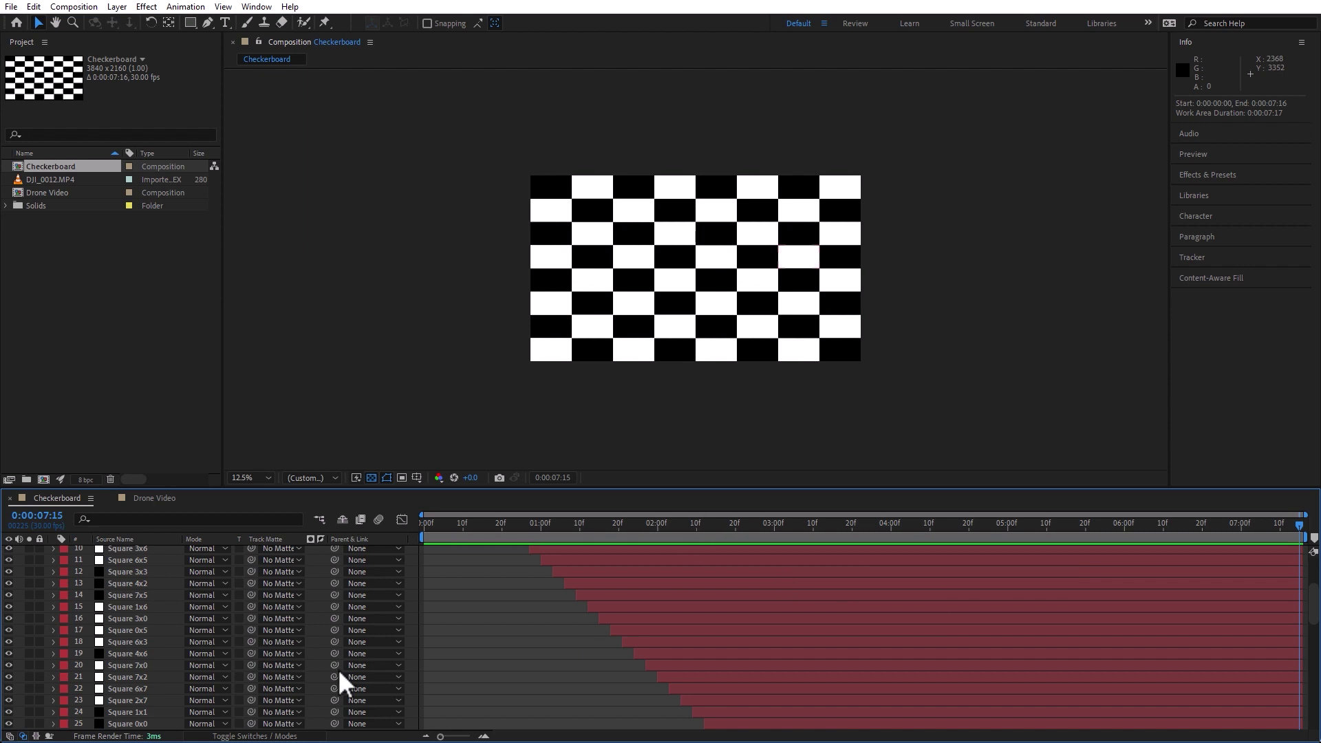
Step: Add the Checkerboard composition above DJI_0012.MP4 in the Drone Video composition, starting at time zero, and preview the result
{"action": "left_click", "coordinate": [159, 498]}
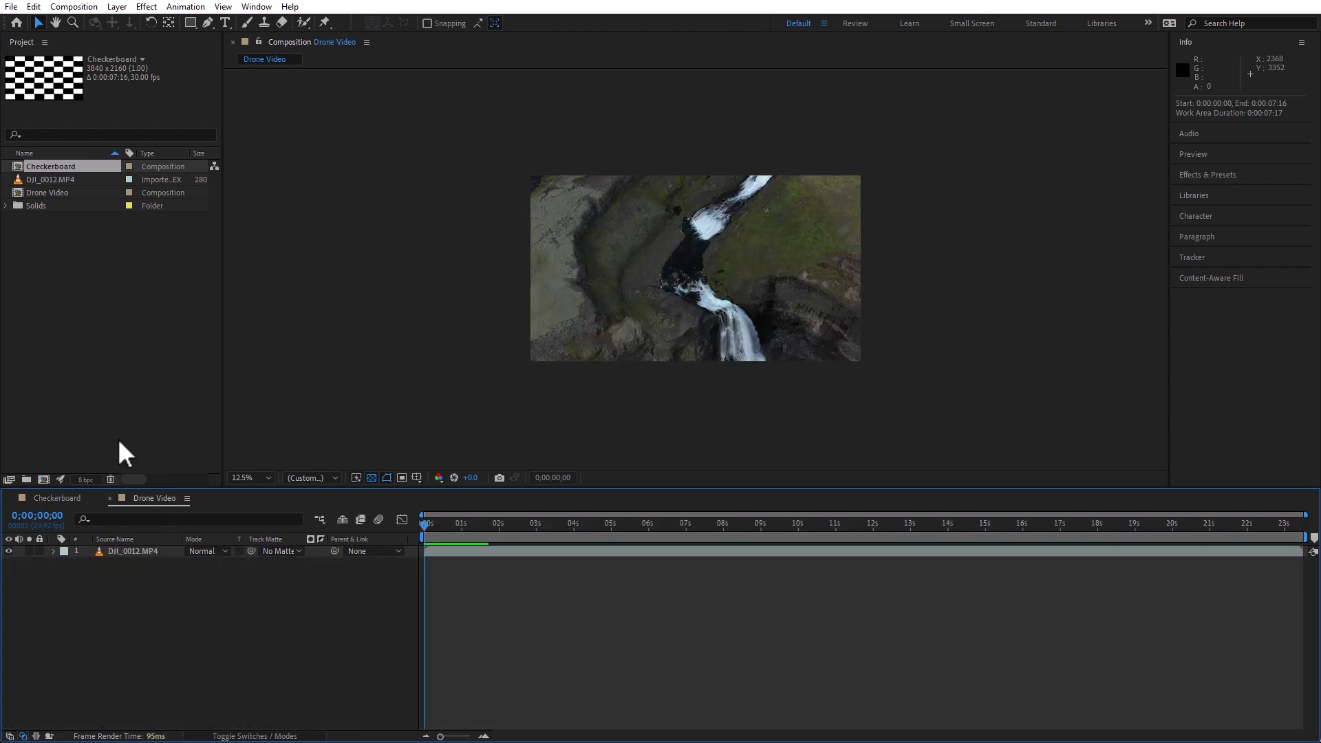
{"action": "left_click_drag", "start_coordinate": [20, 174], "coordinate": [125, 558]}
{"action": "left_click", "coordinate": [494, 663]}
{"action": "left_click_drag", "start_coordinate": [426, 530], "coordinate": [383, 536]}
{"action": "key", "text": "space"}
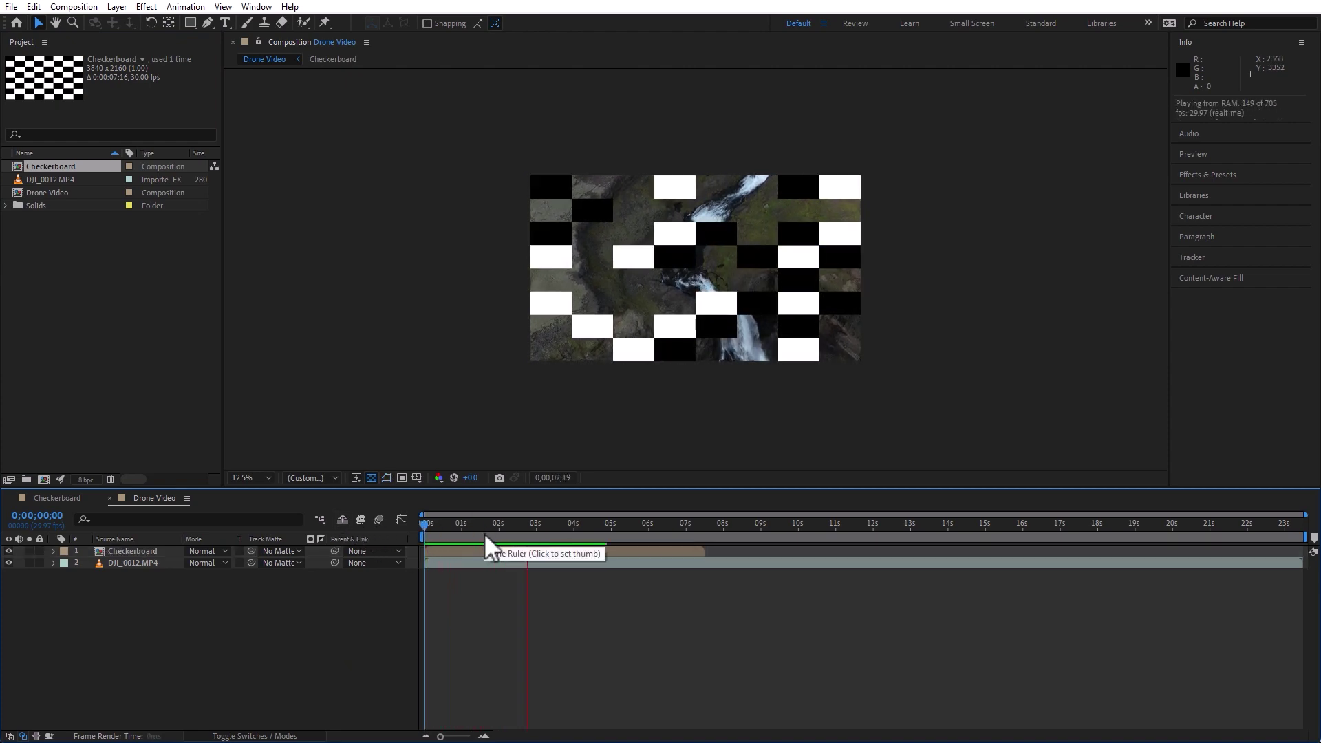
{"action": "key", "text": "space"}
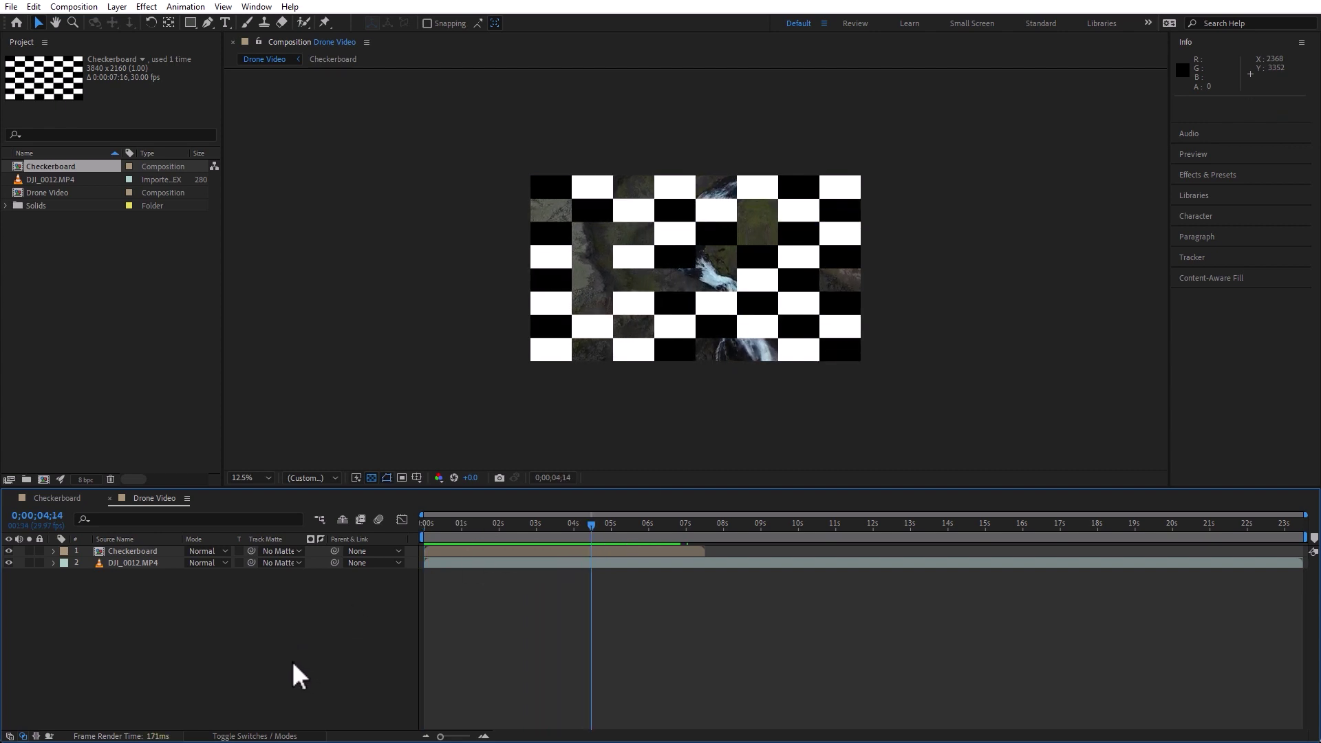
Step: Duplicate the Checkerboard layer and move the copy so it starts right where the original layer ends
{"action": "left_click", "coordinate": [139, 554]}
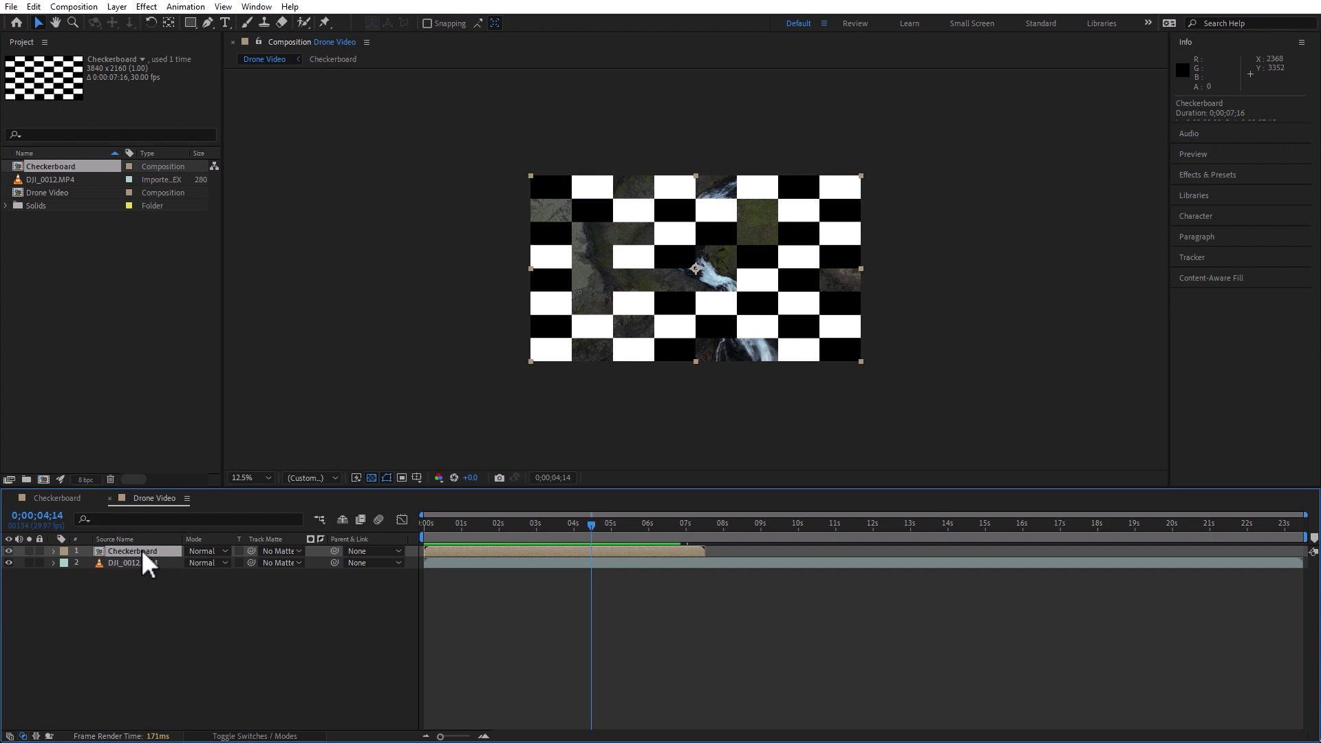
{"action": "key", "text": "ctrl+d"}
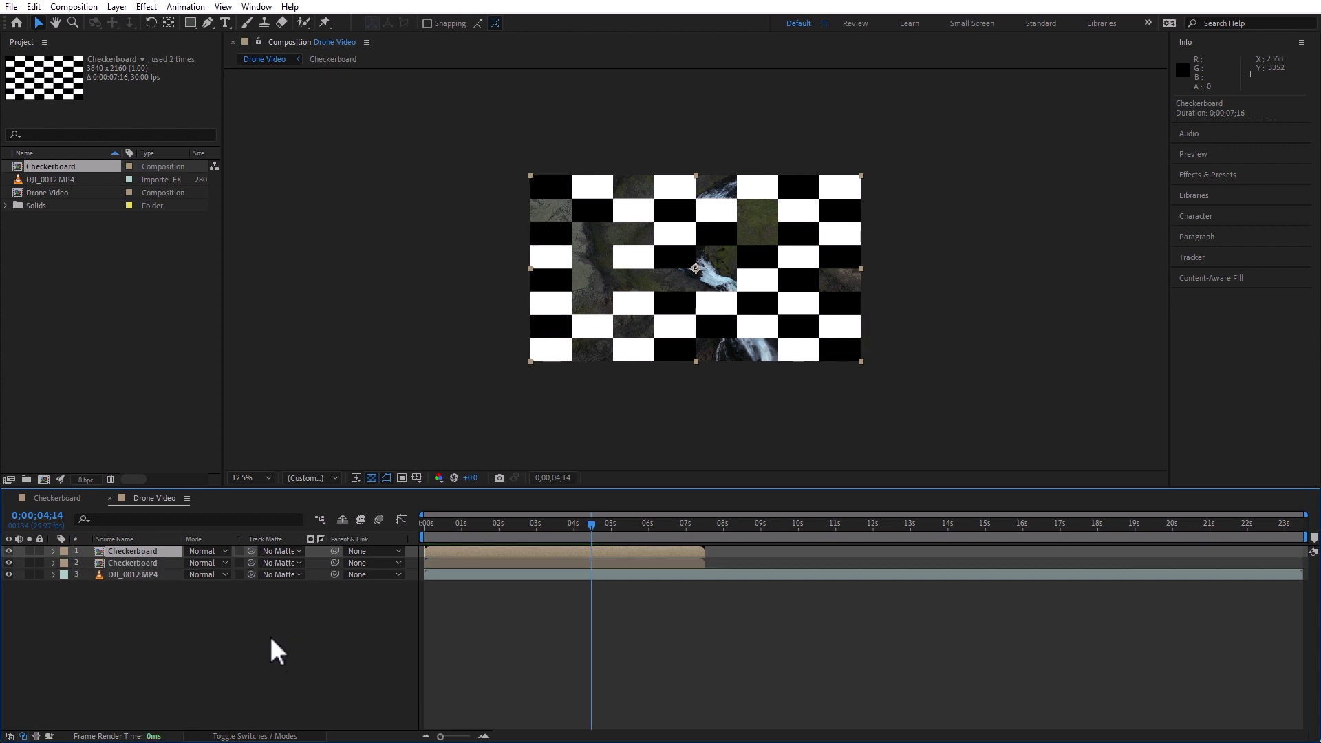
{"action": "left_click_drag", "start_coordinate": [509, 551], "coordinate": [729, 545]}
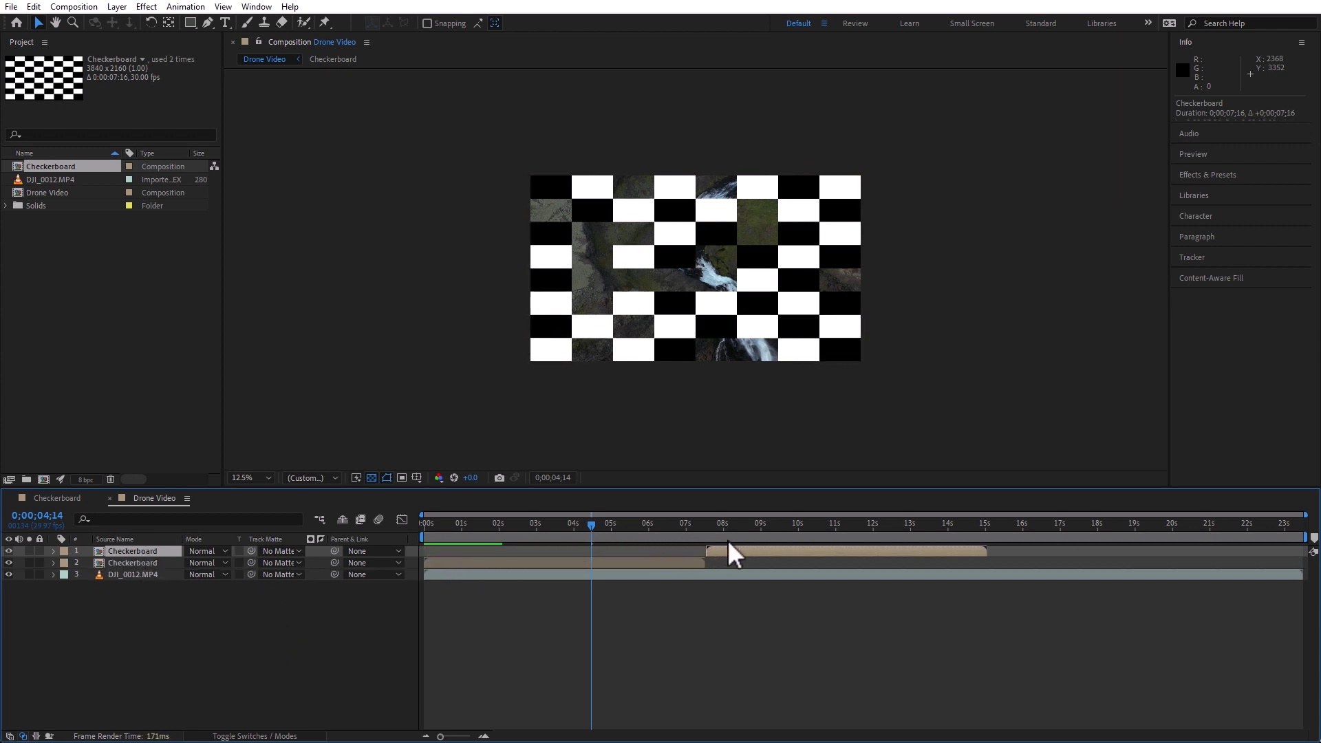
{"action": "left_click", "coordinate": [729, 671]}
Step: Time-reverse the first Checkerboard layer in the timeline and return the playhead to the start
{"action": "left_click", "coordinate": [522, 564]}
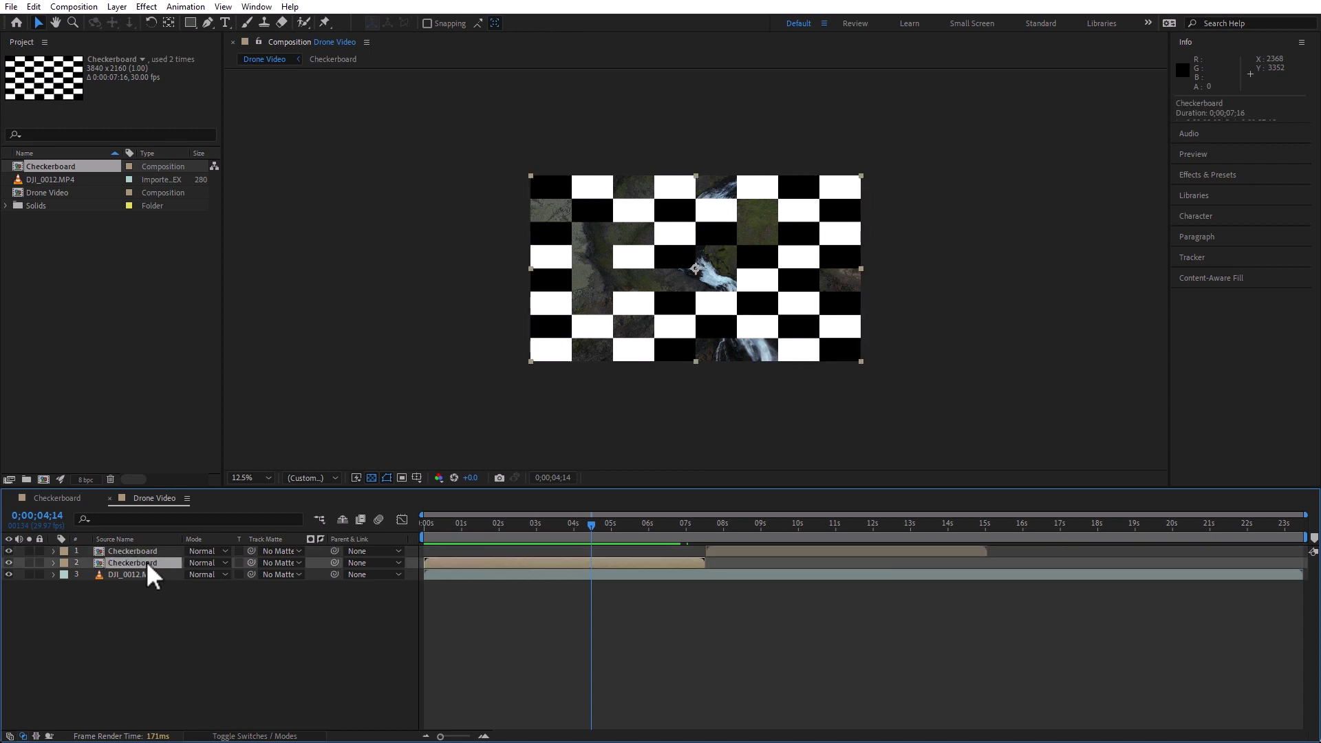
{"action": "left_click", "coordinate": [117, 7]}
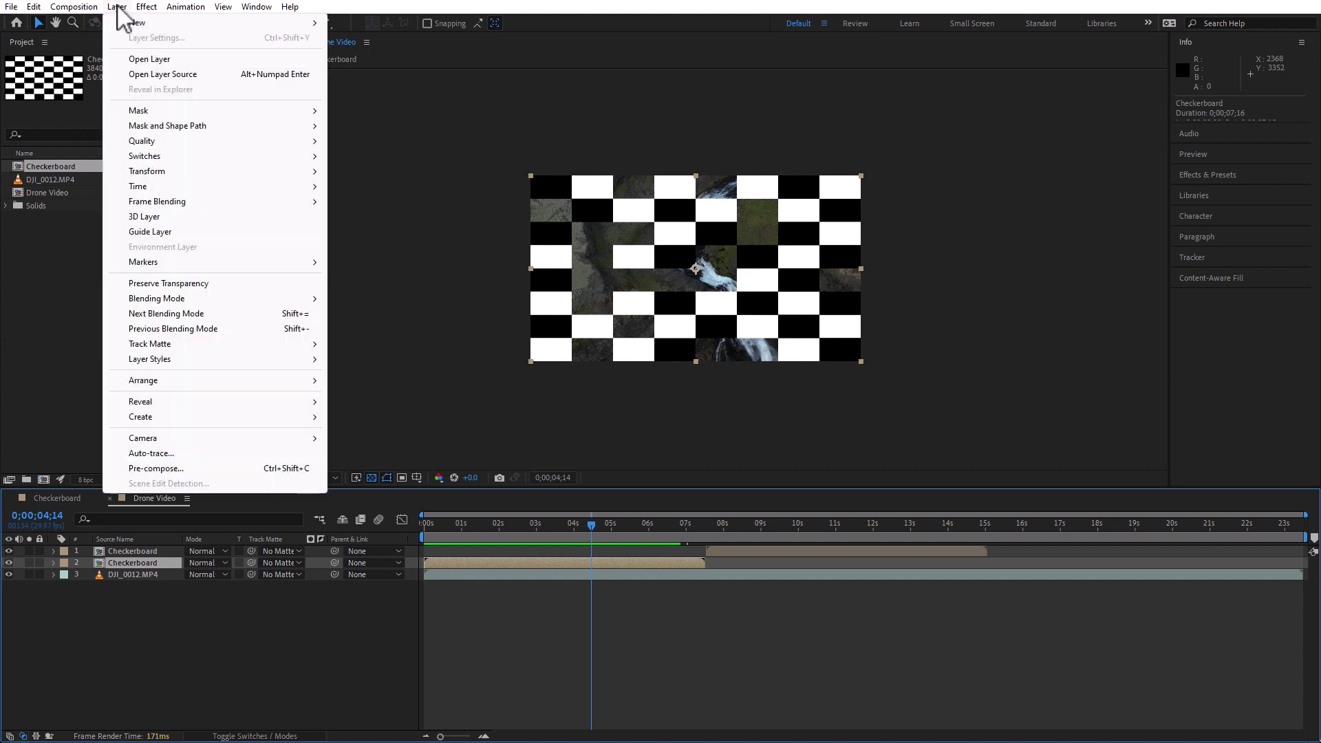
{"action": "mouse_move", "coordinate": [166, 191]}
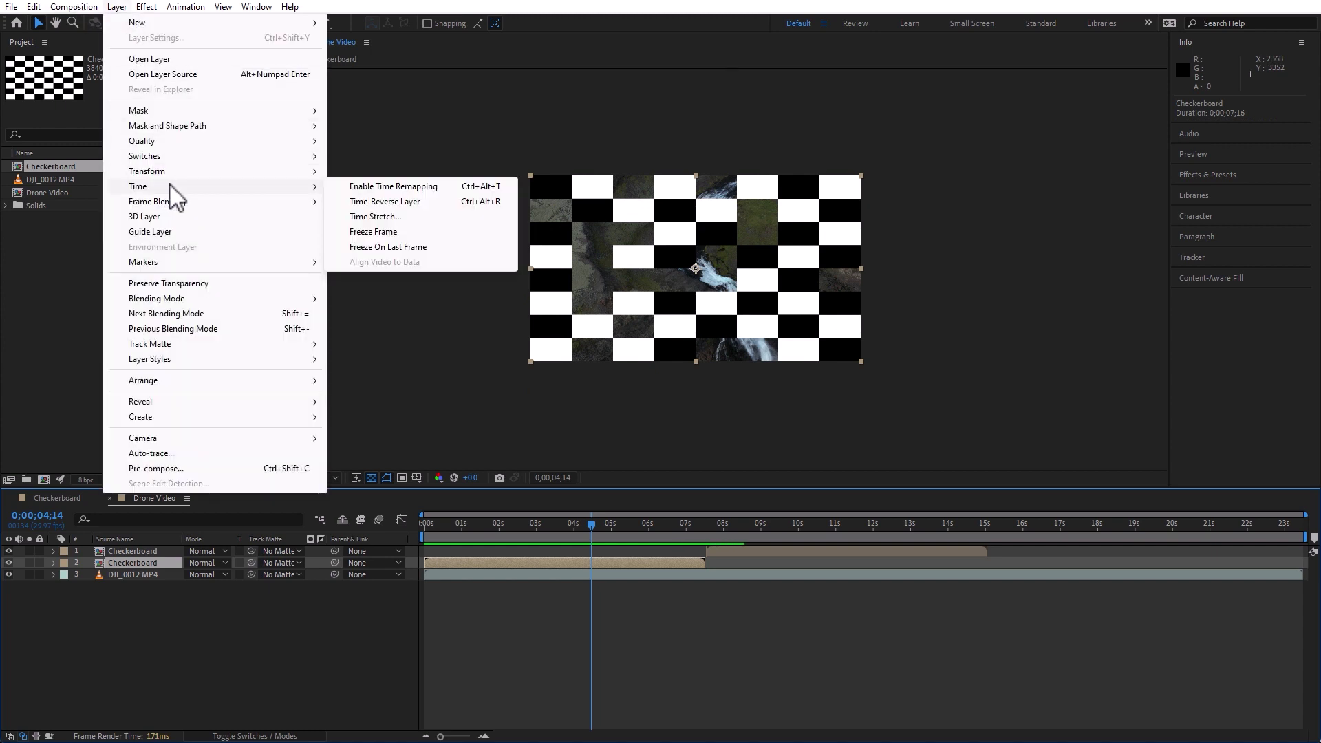
{"action": "left_click", "coordinate": [440, 202]}
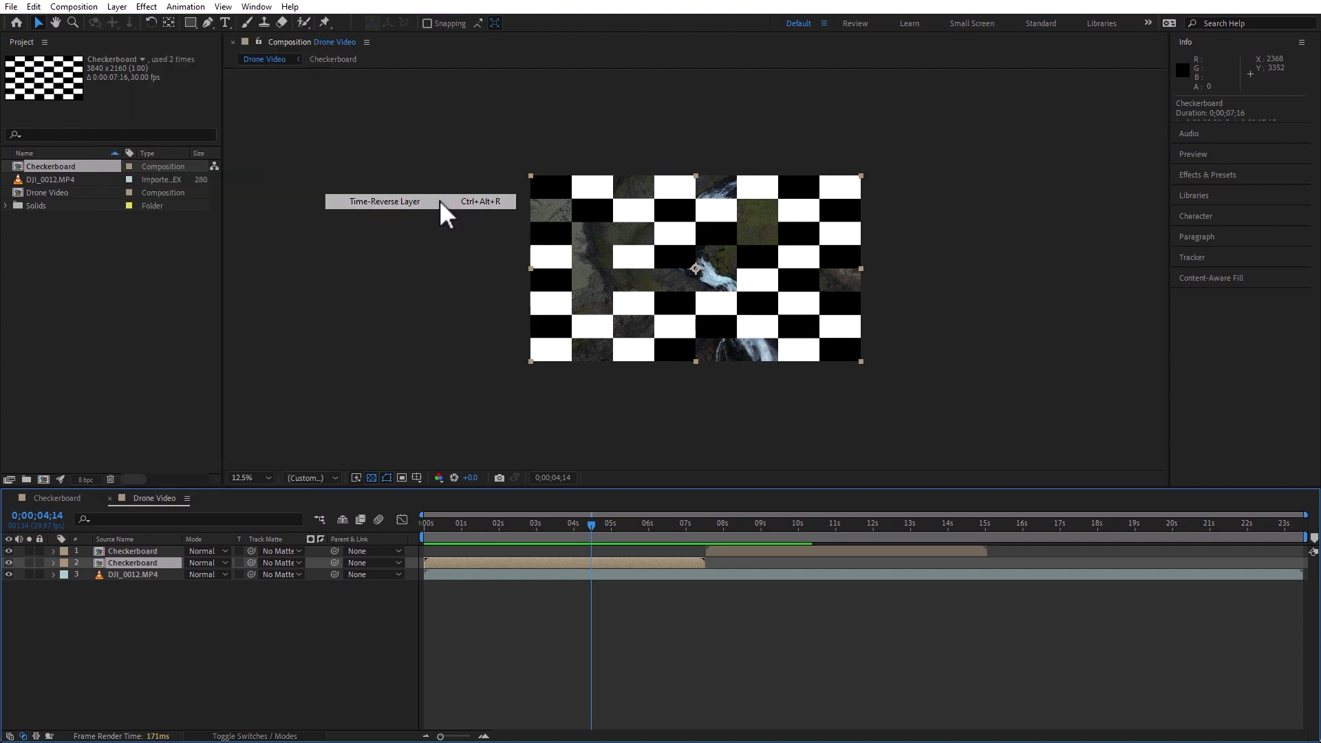
{"action": "key", "text": "Home"}
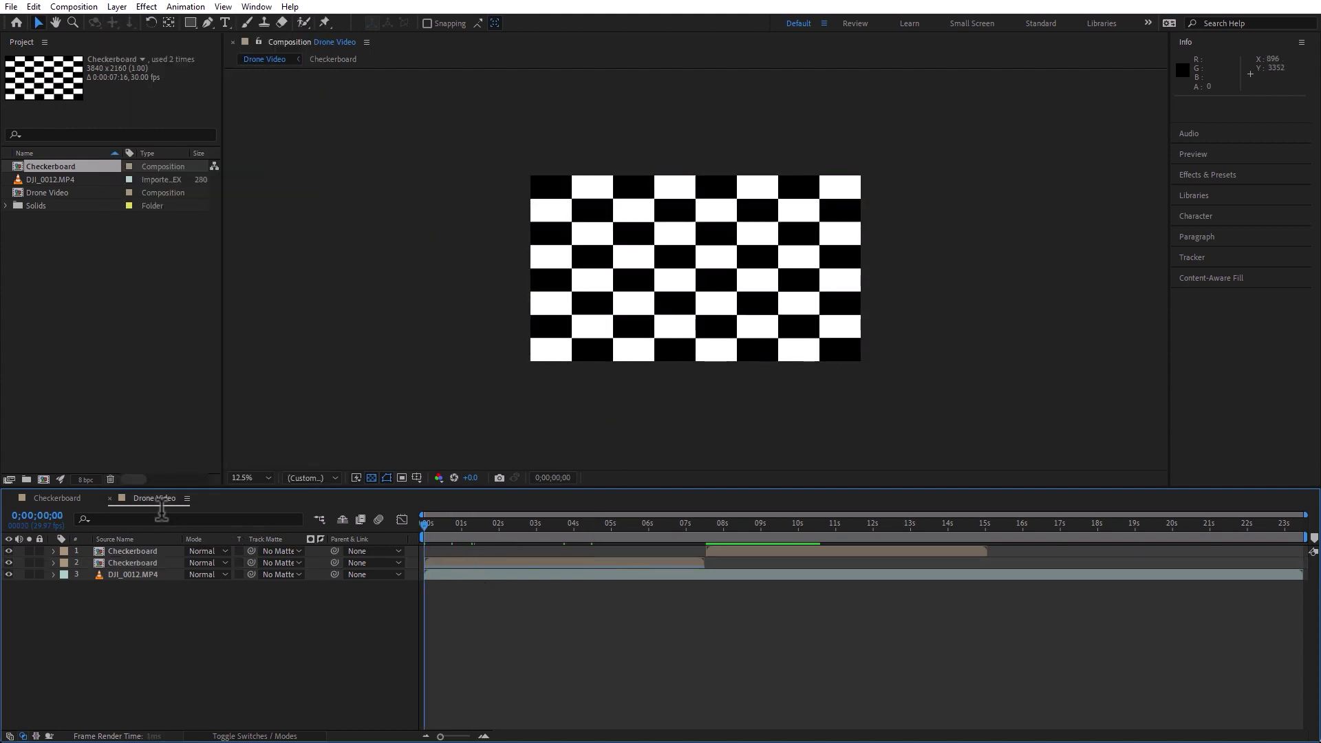